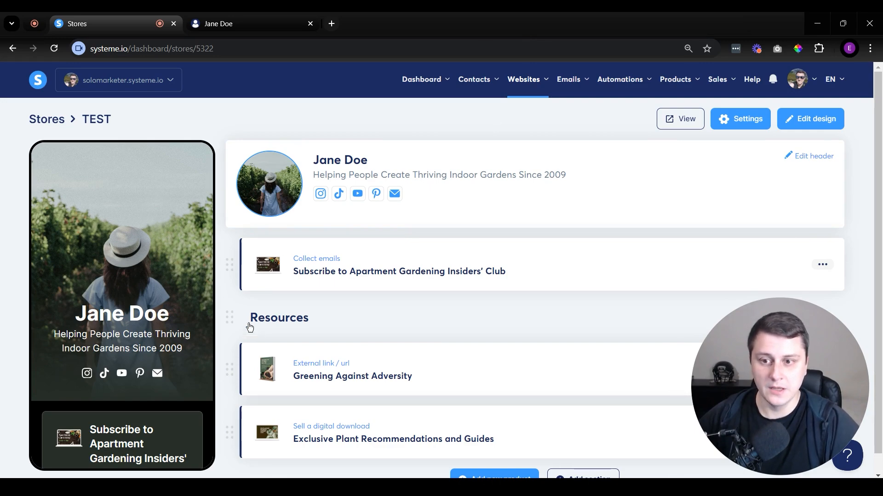
Review the sample store's mobile preview, covering the profile header, email subscription form and Resources products
{"action": "scroll", "coordinate": [155, 298], "scroll_direction": "down", "scroll_amount": 10}
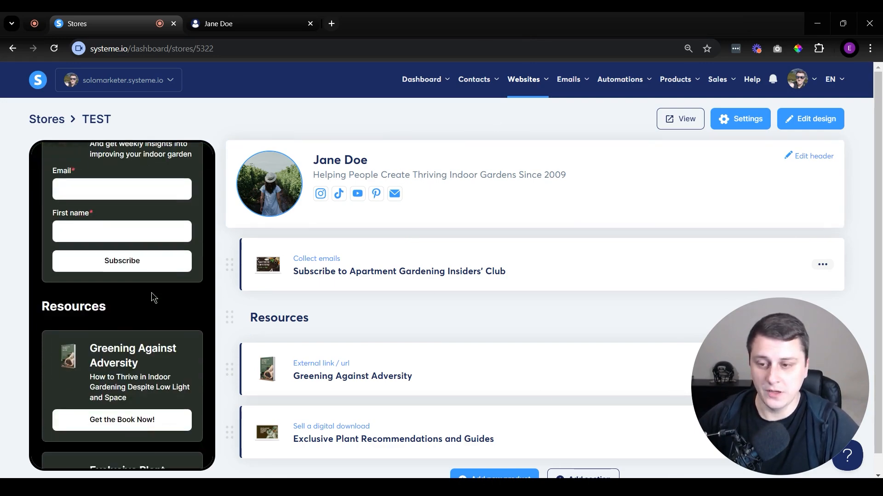
{"action": "scroll", "coordinate": [155, 298], "scroll_direction": "up", "scroll_amount": 10}
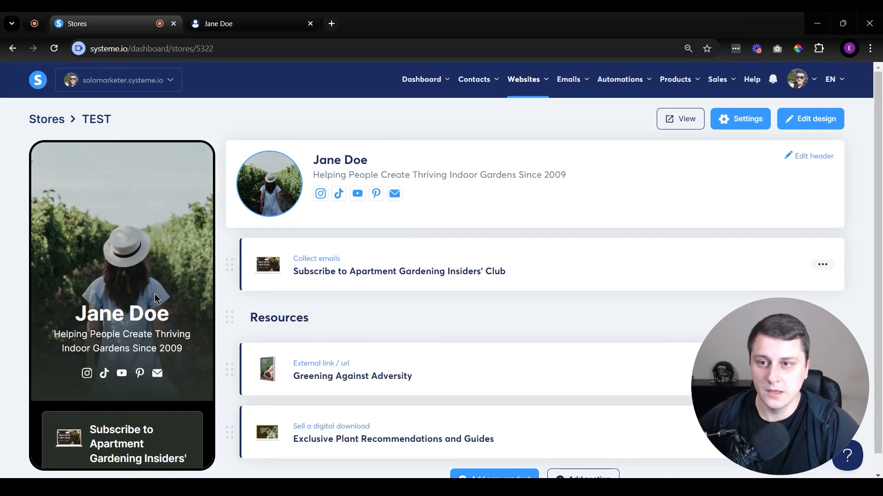
{"action": "scroll", "coordinate": [137, 282], "scroll_direction": "down", "scroll_amount": 10}
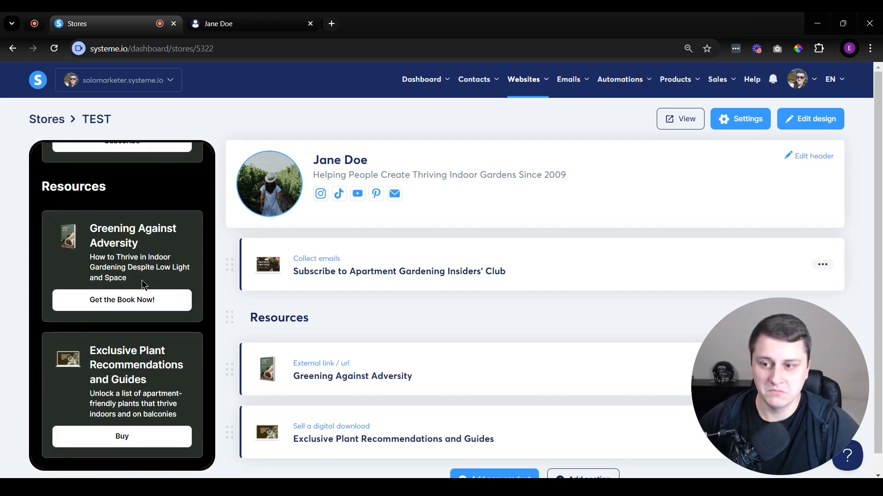
{"action": "scroll", "coordinate": [132, 354], "scroll_direction": "up", "scroll_amount": 10}
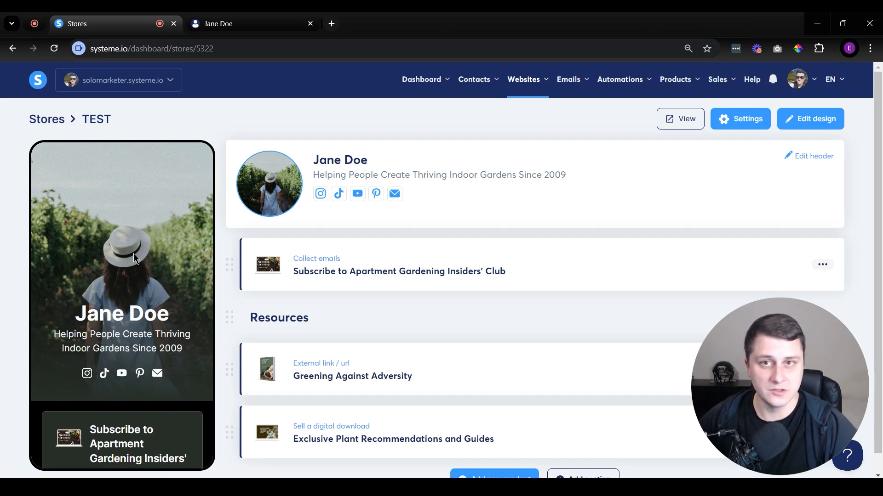
{"action": "scroll", "coordinate": [134, 253], "scroll_direction": "down", "scroll_amount": 10}
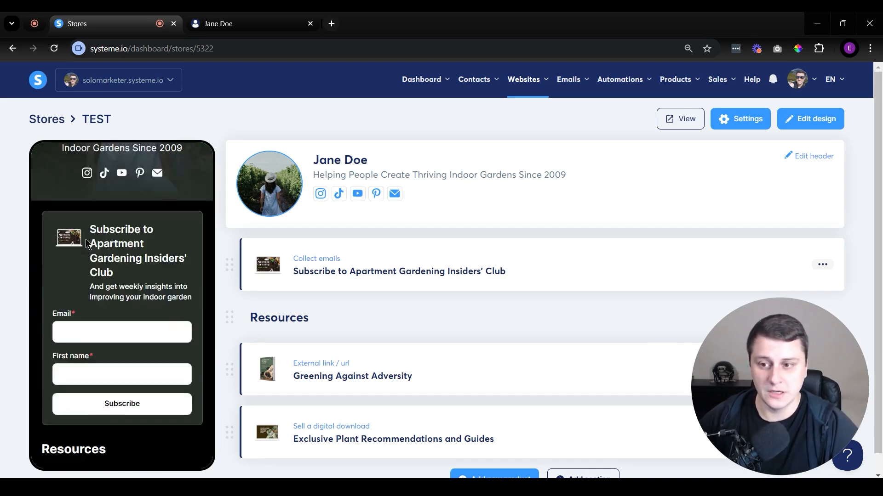
Open the published sample store page and examine its header, social links, subscription form and Resources offers
{"action": "left_click", "coordinate": [307, 17]}
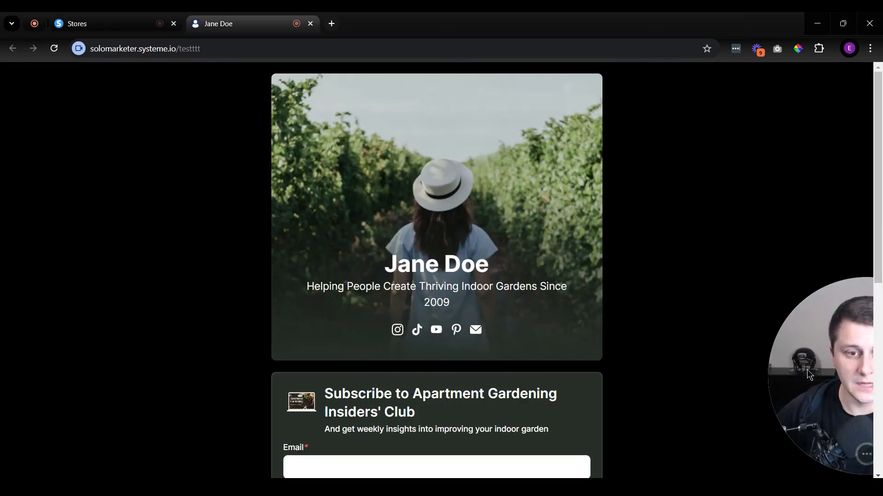
{"action": "scroll", "coordinate": [542, 331], "scroll_direction": "down", "scroll_amount": 3}
{"action": "scroll", "coordinate": [518, 321], "scroll_direction": "down", "scroll_amount": 5}
{"action": "scroll", "coordinate": [522, 321], "scroll_direction": "up", "scroll_amount": 8}
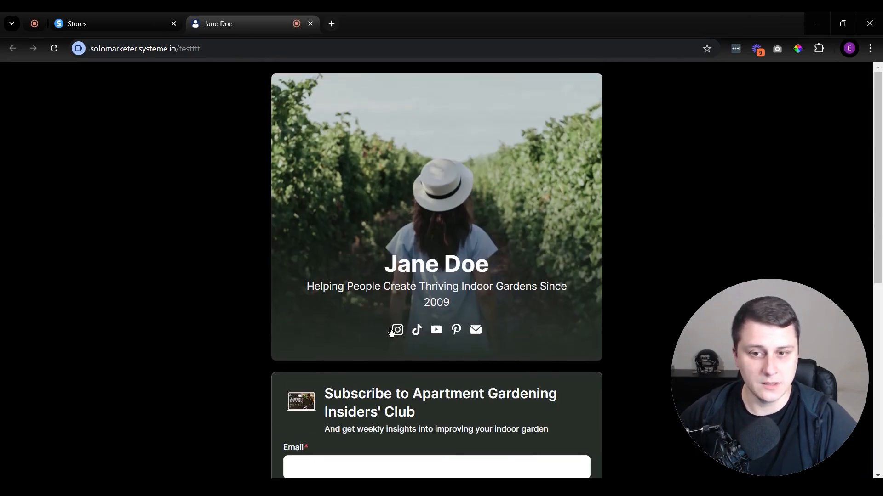
{"action": "scroll", "coordinate": [418, 309], "scroll_direction": "down", "scroll_amount": 3}
{"action": "scroll", "coordinate": [415, 394], "scroll_direction": "down", "scroll_amount": 5}
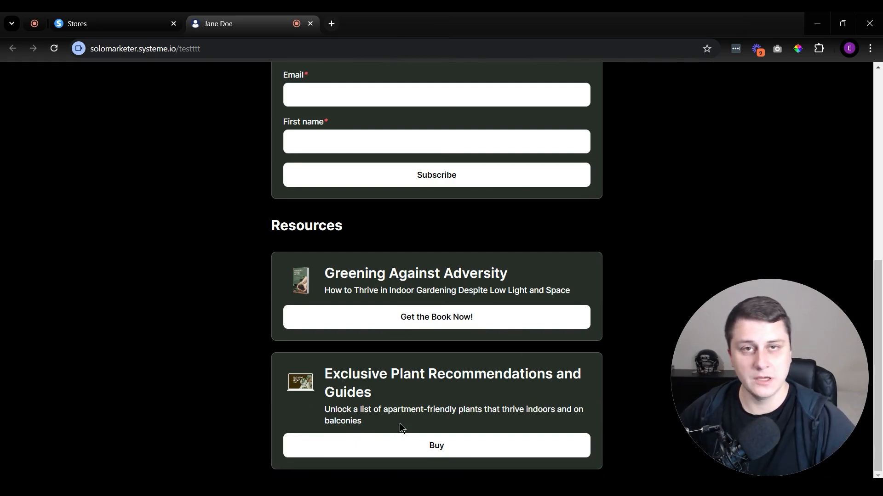
{"action": "scroll", "coordinate": [408, 331], "scroll_direction": "up", "scroll_amount": 8}
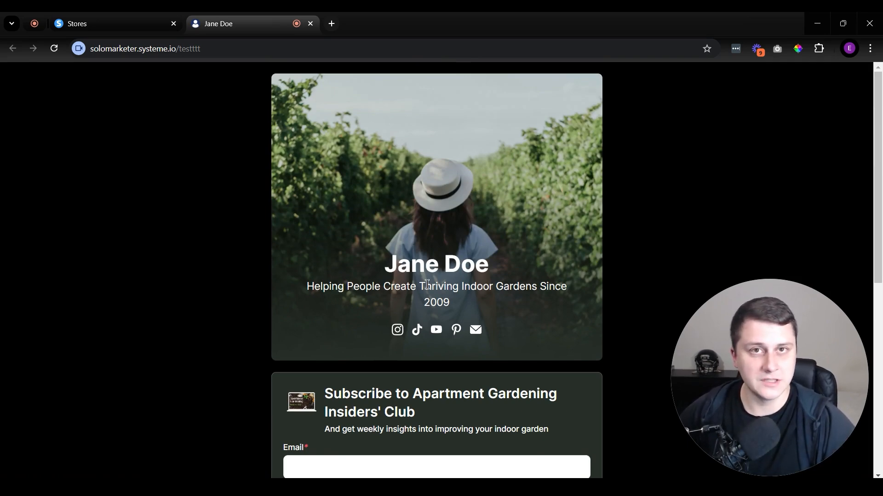
{"action": "scroll", "coordinate": [464, 357], "scroll_direction": "down", "scroll_amount": 8}
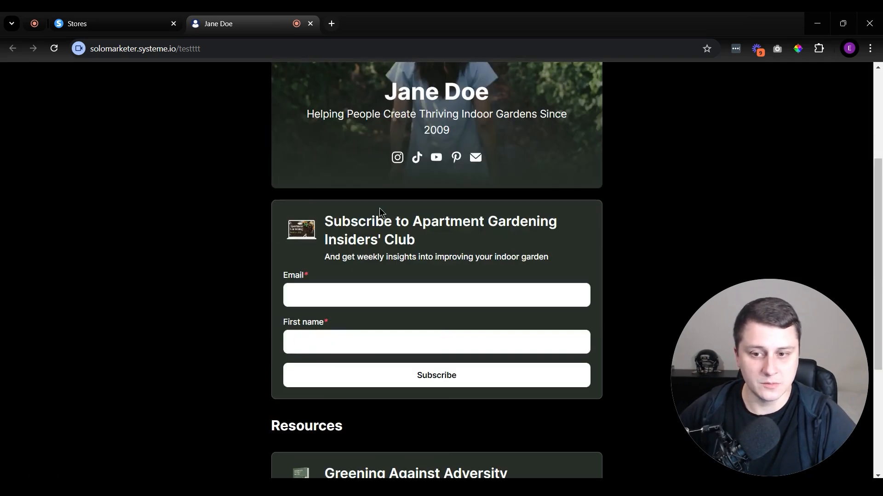
{"action": "scroll", "coordinate": [516, 354], "scroll_direction": "down", "scroll_amount": 1}
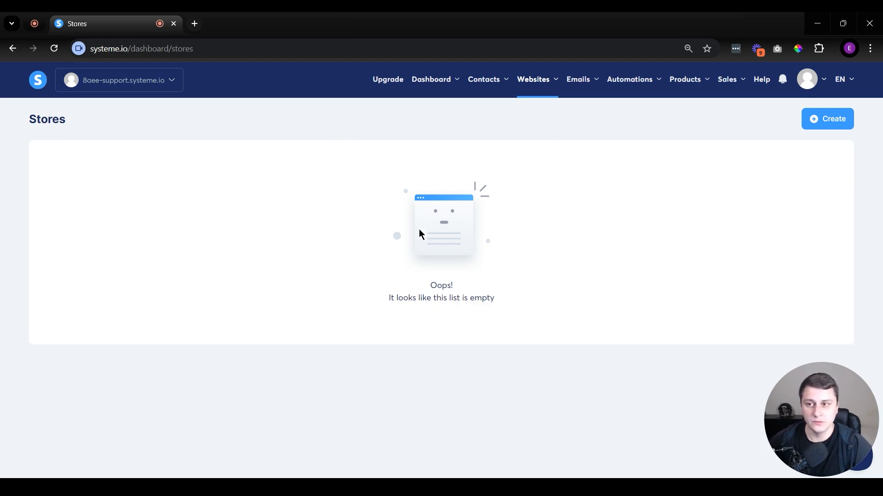
Create a store named Digital store on the 8aee-support.systeme.io domain with the URL path store
{"action": "mouse_move", "coordinate": [550, 81]}
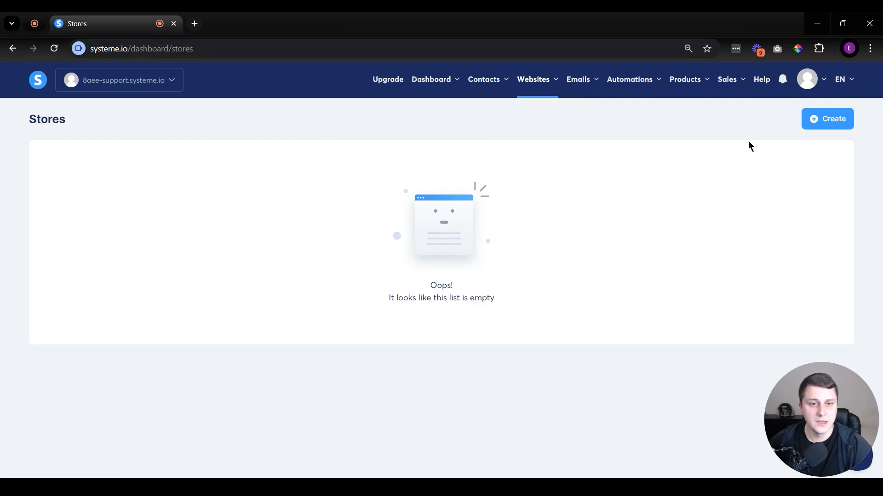
{"action": "left_click", "coordinate": [814, 121]}
{"action": "left_click", "coordinate": [342, 226]}
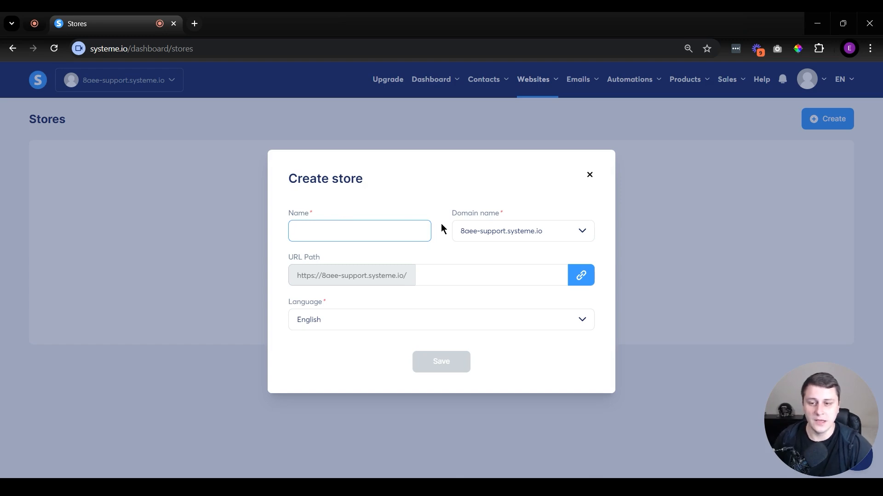
{"action": "type", "text": "Digital store"}
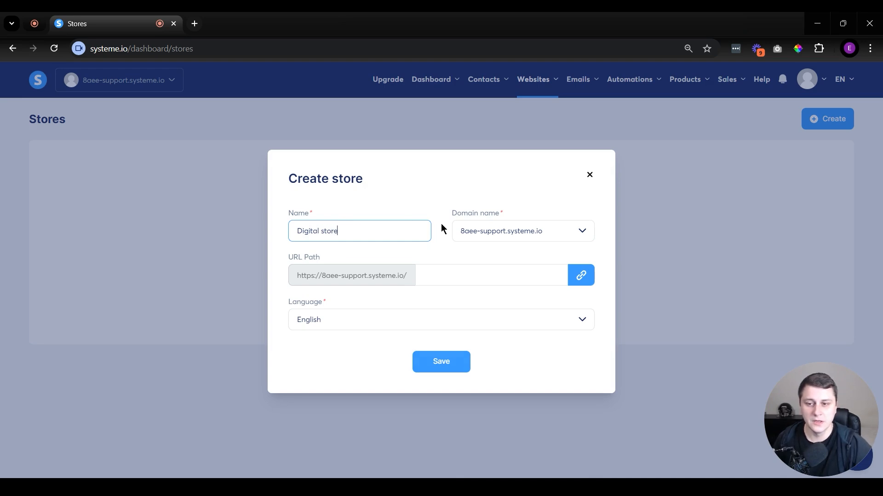
{"action": "left_click", "coordinate": [468, 228]}
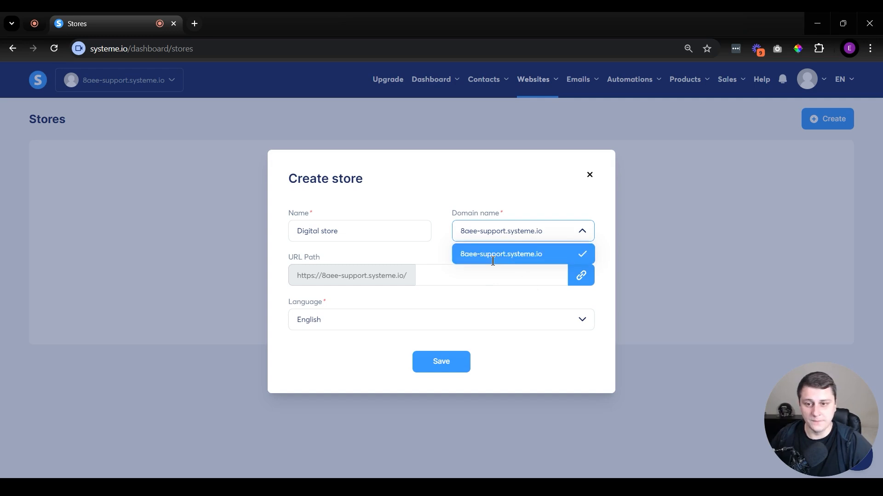
{"action": "left_click", "coordinate": [456, 274]}
{"action": "triple_click", "coordinate": [529, 279]}
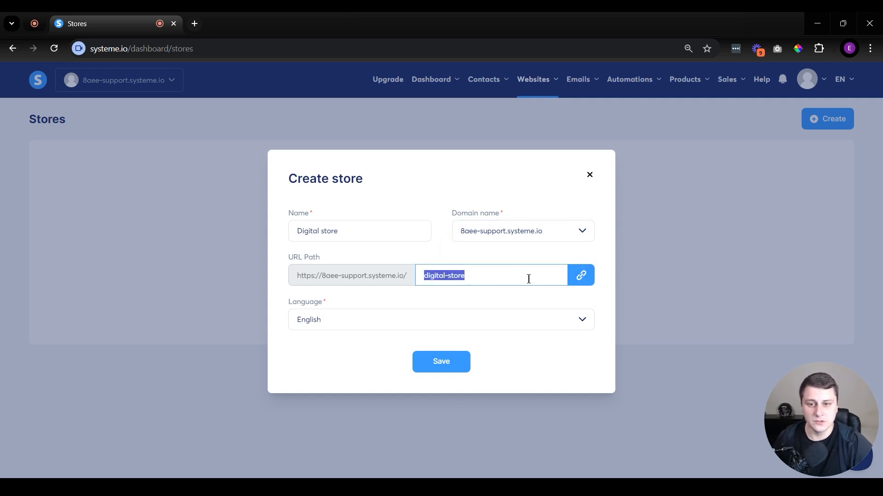
{"action": "type", "text": "st"}
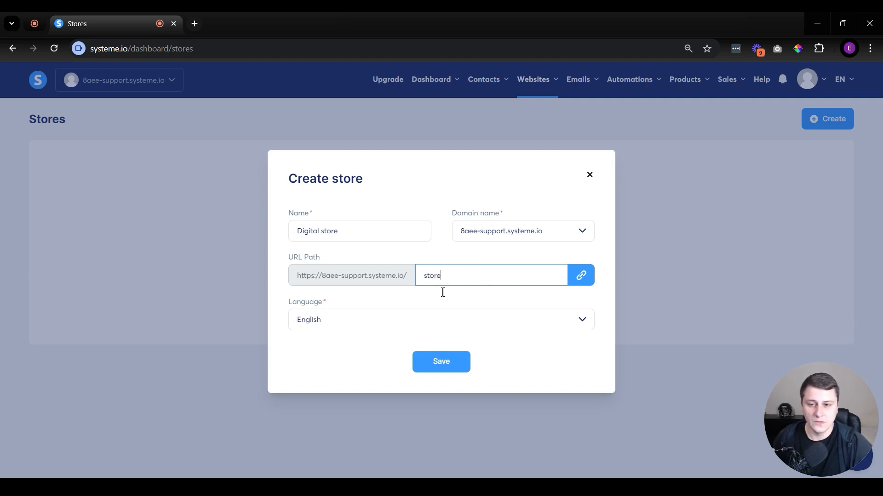
{"action": "left_click", "coordinate": [432, 366]}
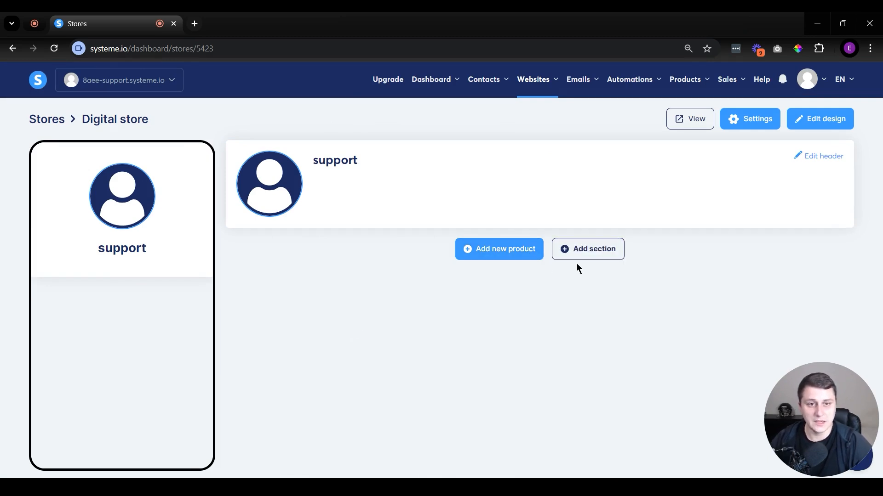
Enable Credit cards (Stripe) as an accepted payment method for the store and save the settings
{"action": "left_click", "coordinate": [756, 111]}
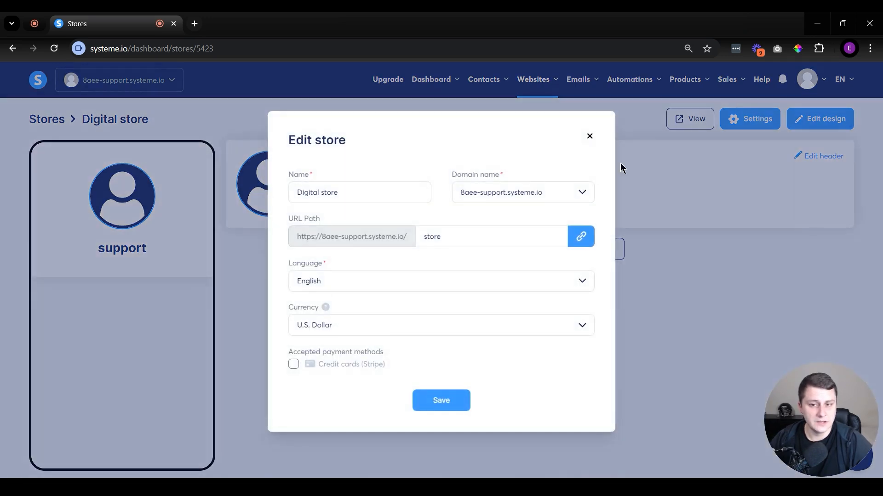
{"action": "left_click", "coordinate": [293, 366]}
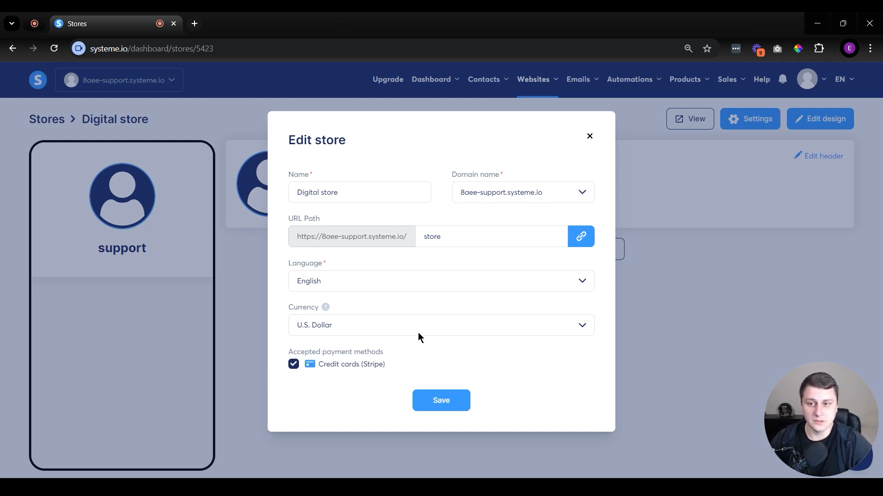
{"action": "left_click", "coordinate": [430, 400]}
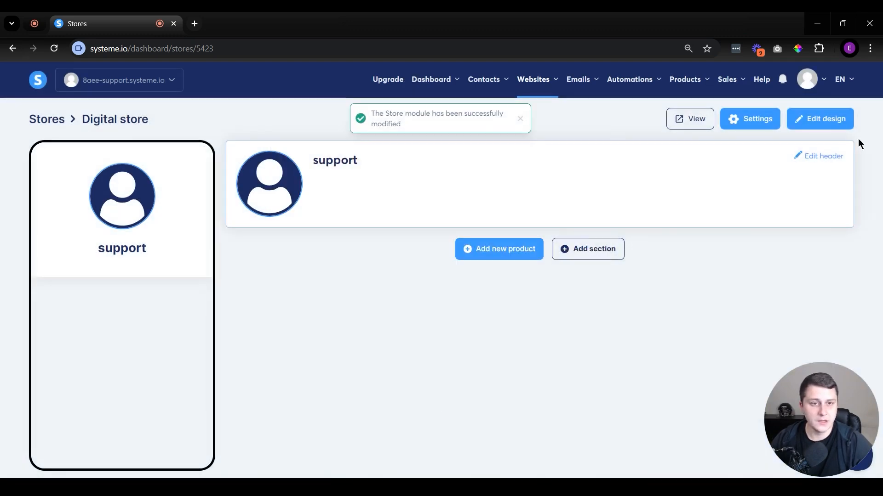
Open the store's design editor and examine the available themes
{"action": "left_click", "coordinate": [794, 121]}
{"action": "scroll", "coordinate": [497, 230], "scroll_direction": "down", "scroll_amount": 8}
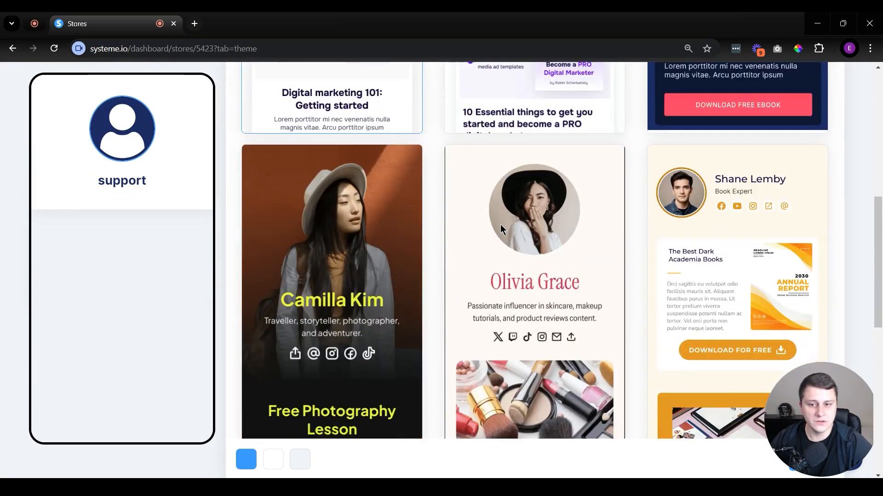
{"action": "scroll", "coordinate": [502, 227], "scroll_direction": "down", "scroll_amount": 9}
{"action": "scroll", "coordinate": [515, 230], "scroll_direction": "up", "scroll_amount": 15}
{"action": "scroll", "coordinate": [527, 231], "scroll_direction": "down", "scroll_amount": 6}
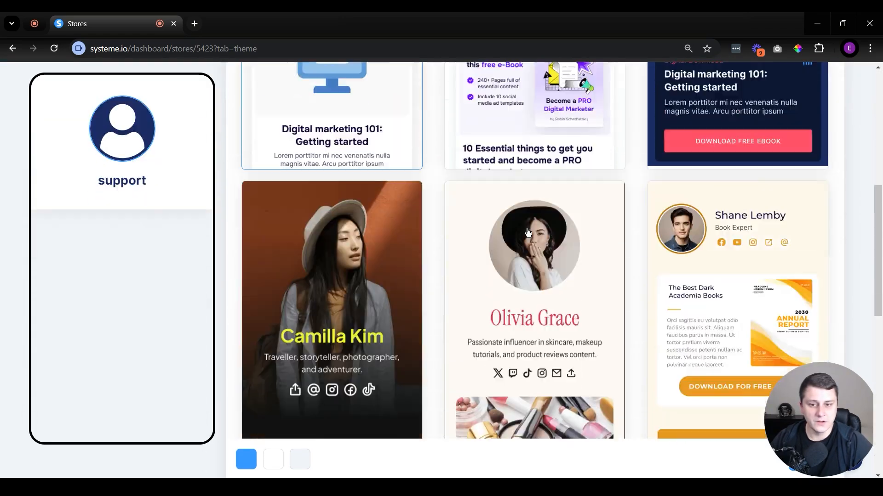
{"action": "scroll", "coordinate": [528, 233], "scroll_direction": "down", "scroll_amount": 3}
{"action": "scroll", "coordinate": [325, 263], "scroll_direction": "down", "scroll_amount": 8}
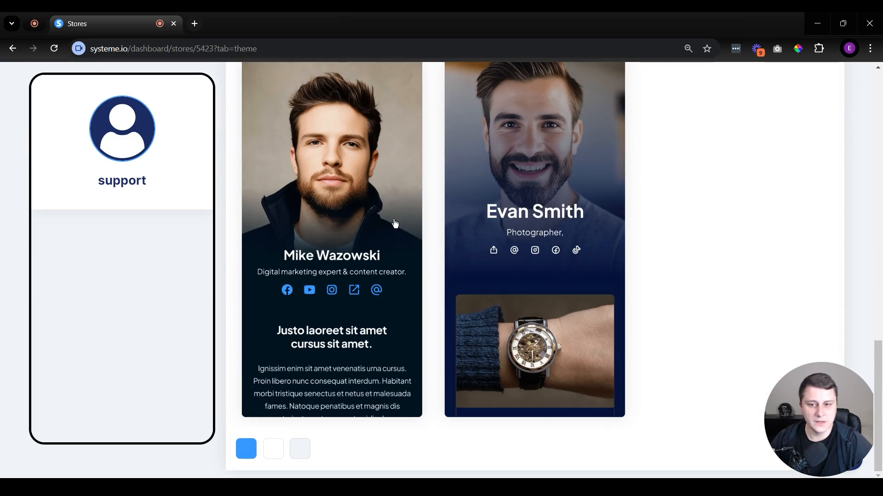
{"action": "scroll", "coordinate": [536, 285], "scroll_direction": "up", "scroll_amount": 10}
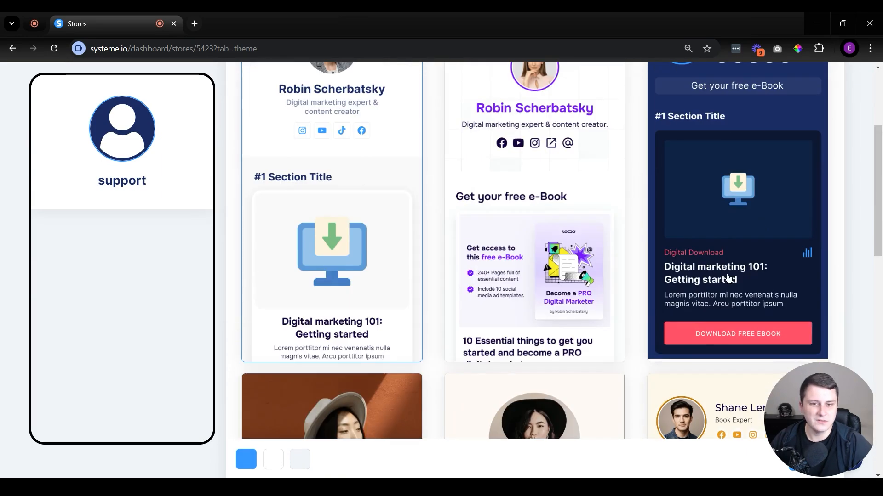
{"action": "scroll", "coordinate": [736, 267], "scroll_direction": "up", "scroll_amount": 4}
{"action": "scroll", "coordinate": [519, 257], "scroll_direction": "down", "scroll_amount": 7}
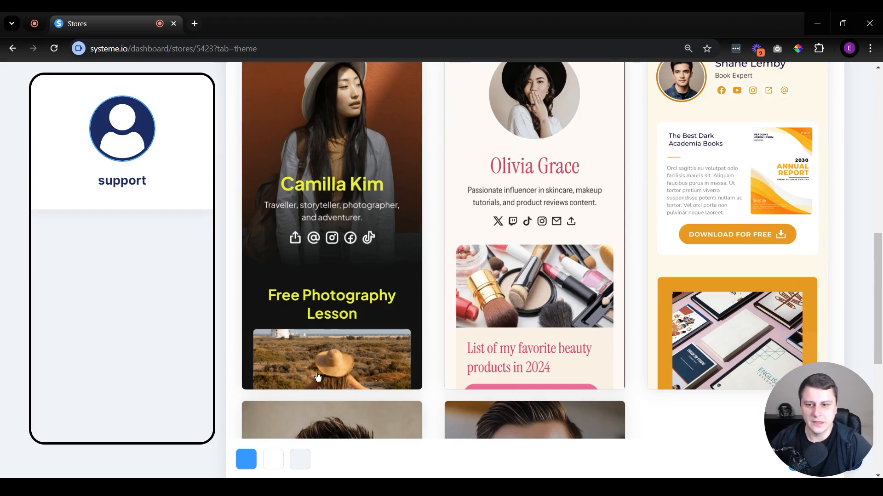
{"action": "scroll", "coordinate": [296, 259], "scroll_direction": "down", "scroll_amount": 1}
{"action": "scroll", "coordinate": [295, 259], "scroll_direction": "down", "scroll_amount": 7}
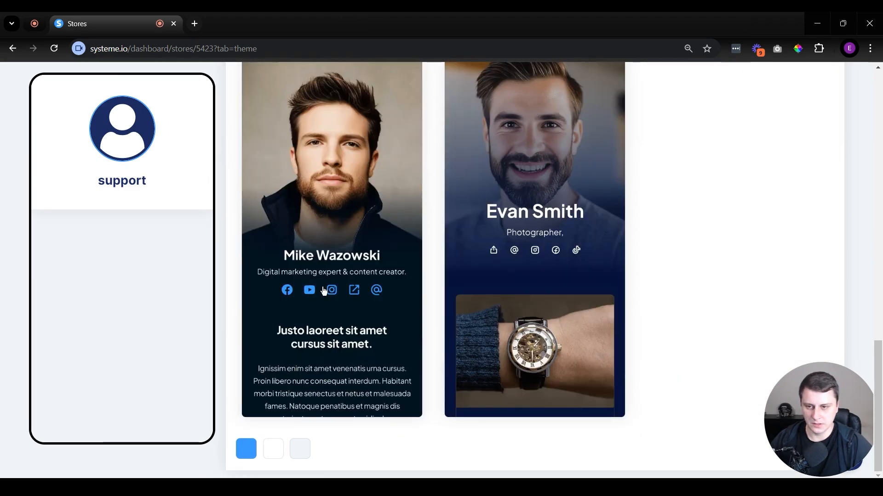
Try the dark digital marketing expert theme with its first colour set to e5e5e5, and switch back to the first white theme
{"action": "left_click", "coordinate": [346, 228]}
{"action": "scroll", "coordinate": [346, 229], "scroll_direction": "up", "scroll_amount": 15}
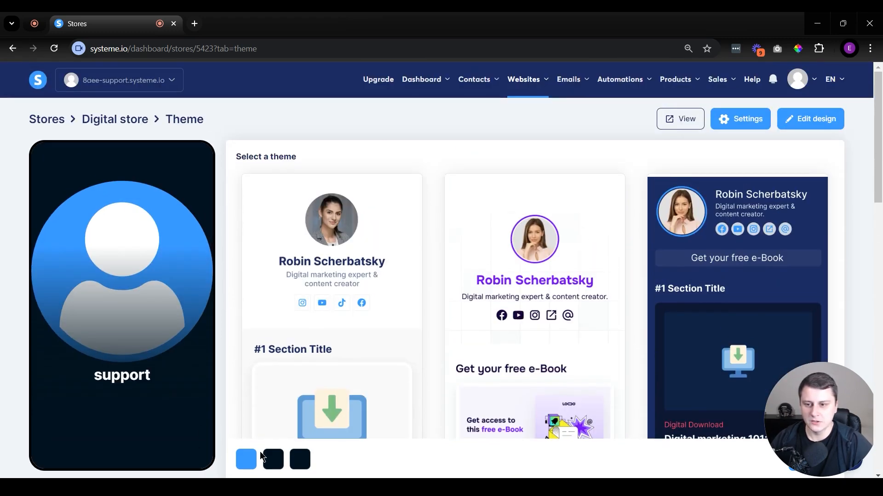
{"action": "left_click", "coordinate": [252, 460]}
{"action": "left_click", "coordinate": [204, 320]}
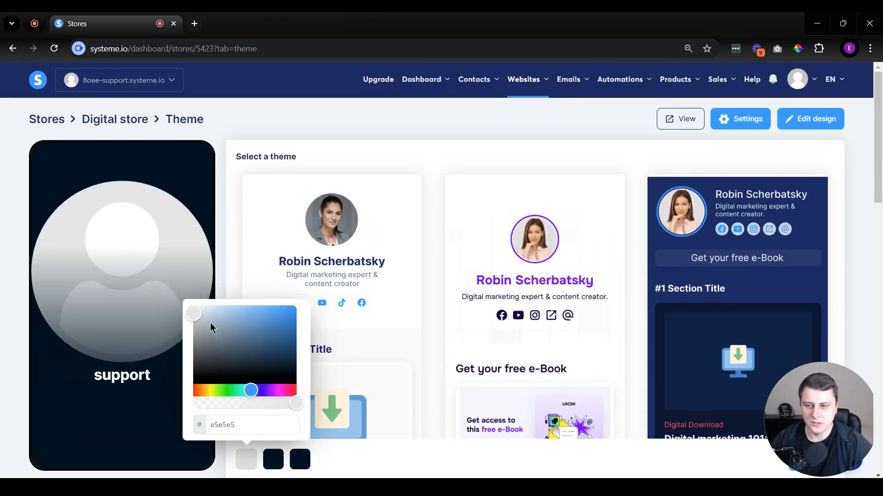
{"action": "left_click", "coordinate": [383, 368]}
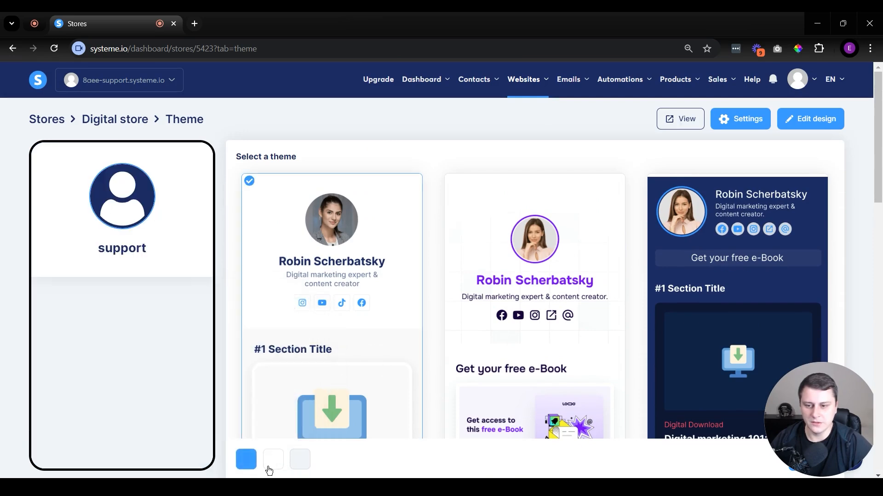
Set the theme's second colour, the header background, to green 048700 and the third, the page background, to black 000000
{"action": "left_click_drag", "start_coordinate": [318, 358], "coordinate": [324, 340]}
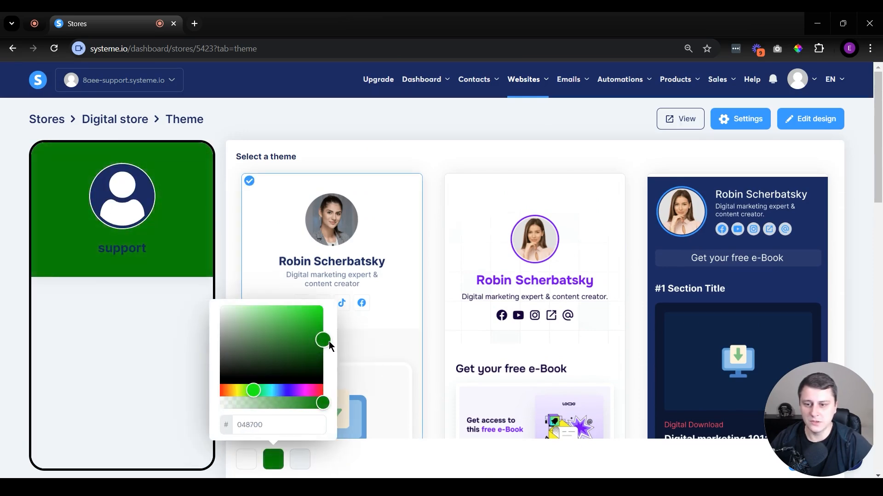
{"action": "left_click", "coordinate": [440, 370]}
{"action": "left_click", "coordinate": [299, 459]}
{"action": "left_click", "coordinate": [261, 349]}
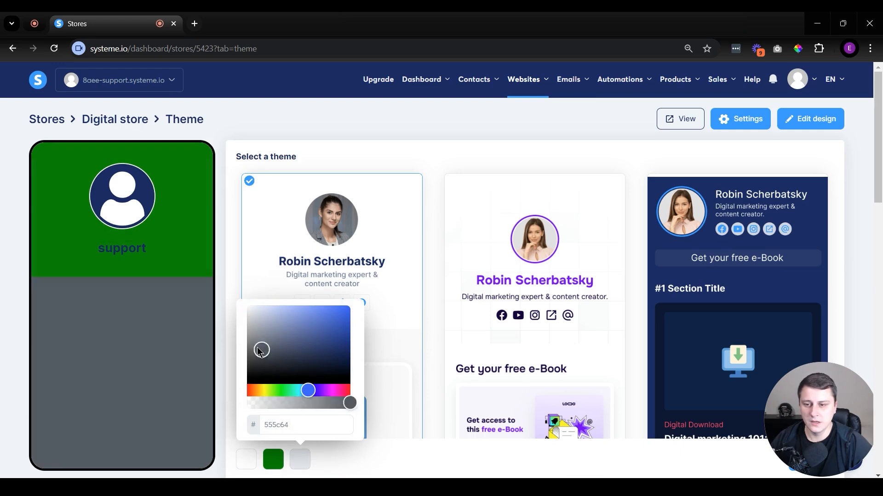
{"action": "left_click_drag", "start_coordinate": [262, 350], "coordinate": [247, 377]}
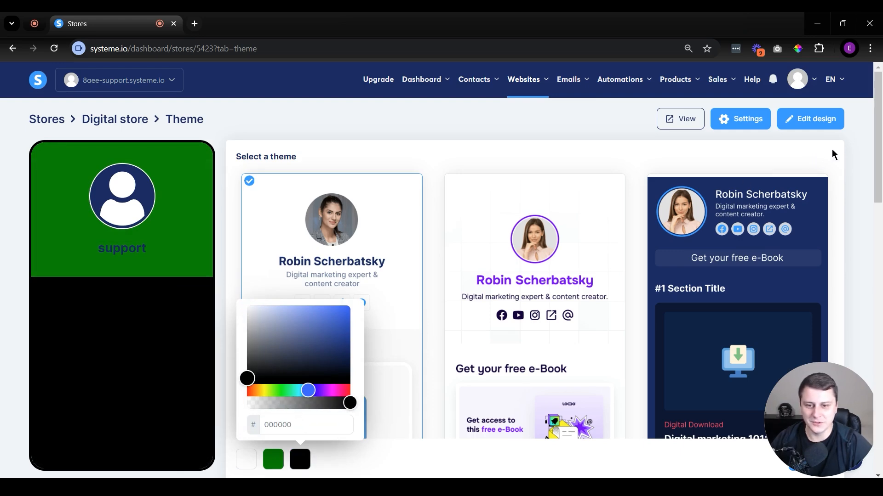
{"action": "left_click", "coordinate": [815, 150]}
Set the theme's first colour, the accent, to white ffffff
{"action": "scroll", "coordinate": [677, 370], "scroll_direction": "down", "scroll_amount": 15}
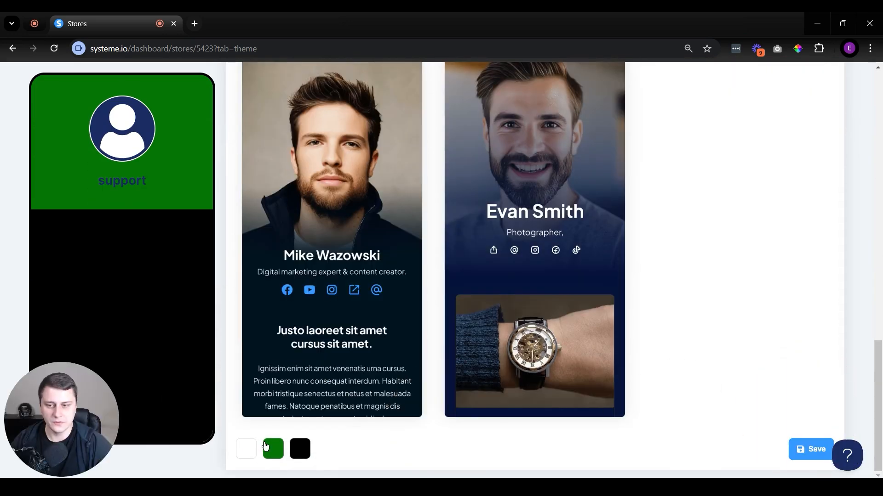
{"action": "left_click", "coordinate": [252, 448]}
{"action": "left_click", "coordinate": [225, 334]}
{"action": "left_click_drag", "start_coordinate": [218, 329], "coordinate": [193, 296]}
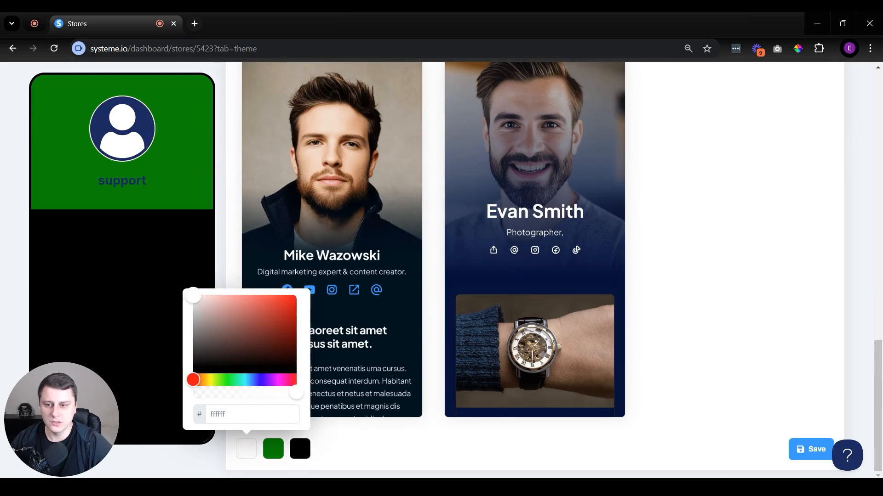
Save the theme design and open the store header for editing
{"action": "left_click", "coordinate": [809, 449]}
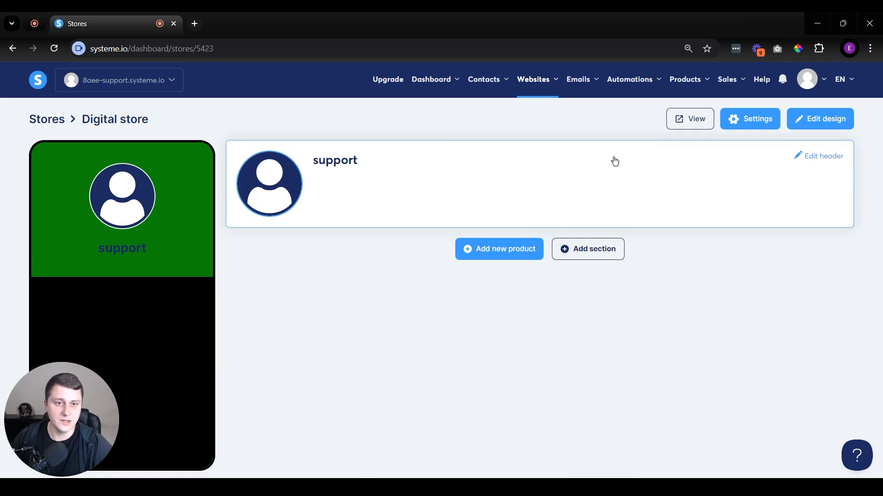
{"action": "left_click", "coordinate": [826, 157]}
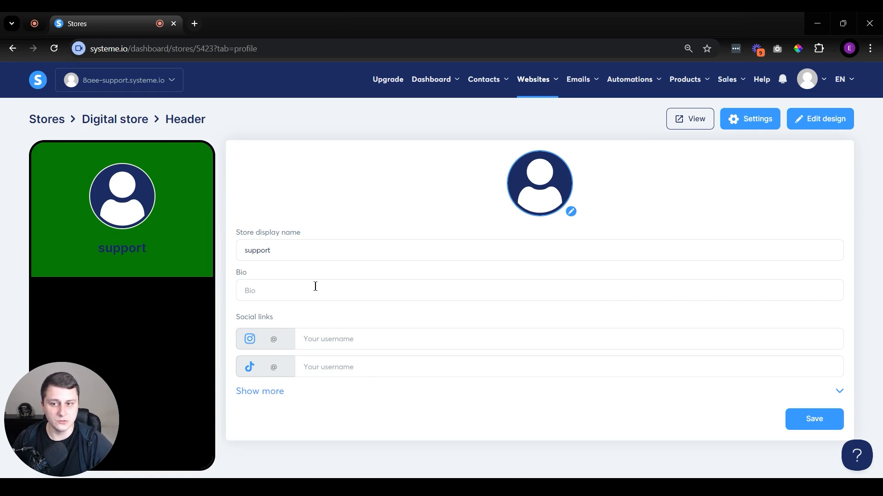
Set the header's store display name to the owner's full name and the bio to "I help entrepreneurs do xyz"
{"action": "double_click", "coordinate": [340, 251]}
{"action": "type", "text": "J"}
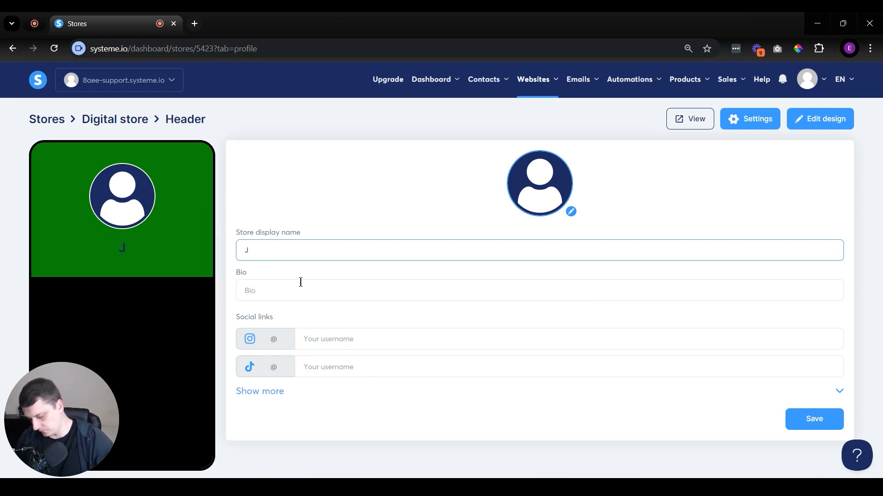
{"action": "type", "text": "ohg"}
{"action": "key", "text": "BackSpace"}
{"action": "key", "text": "BackSpace"}
{"action": "type", "text": "h"}
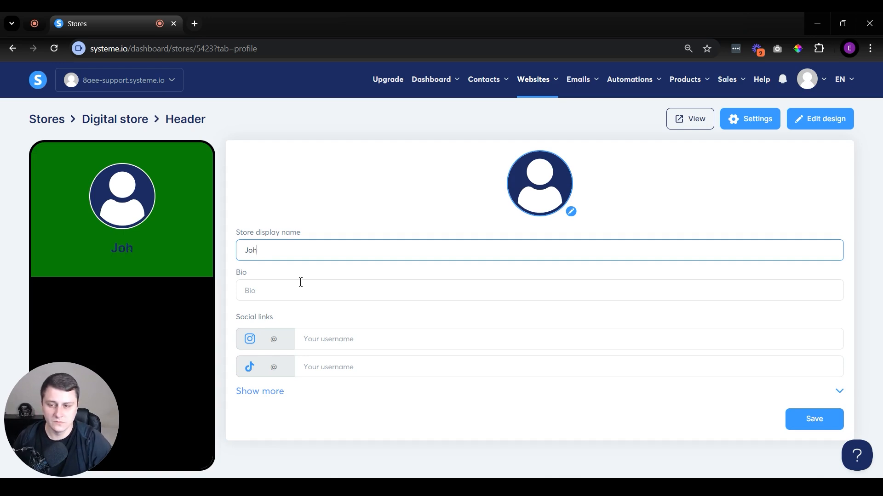
{"action": "type", "text": "n Doe"}
{"action": "left_click", "coordinate": [301, 283]}
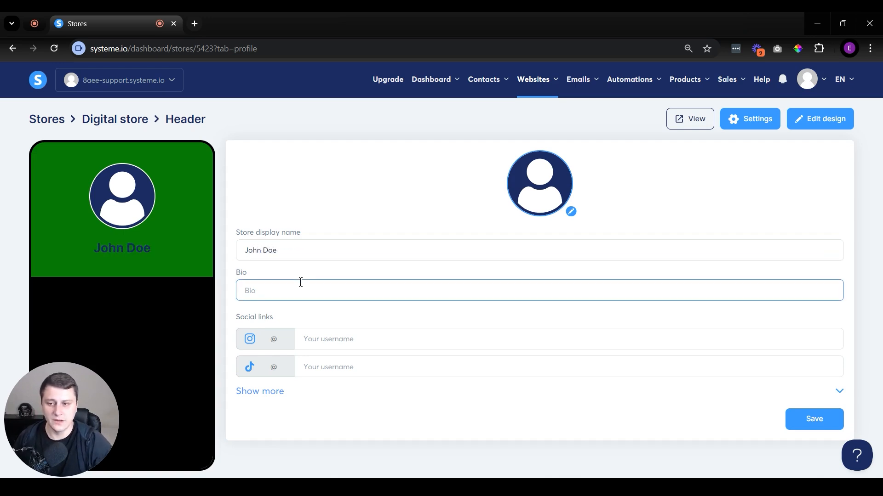
{"action": "type", "text": "I help entrepreneurs do "}
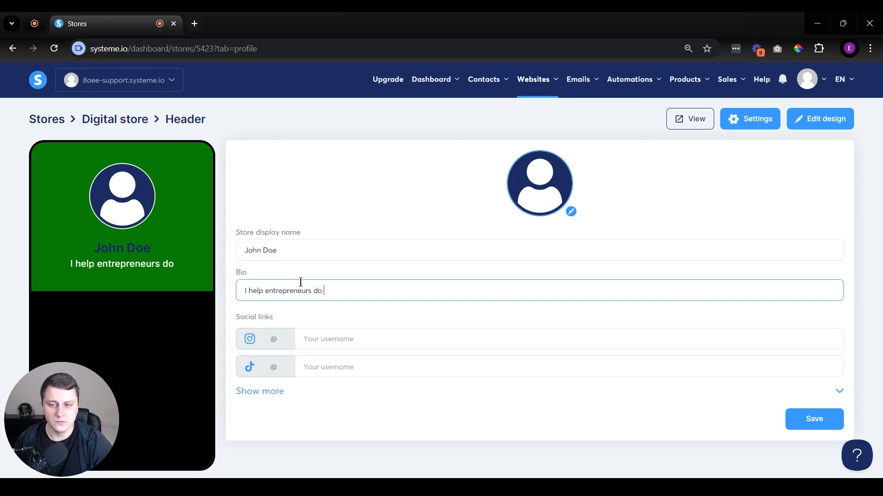
{"action": "type", "text": "xyz"}
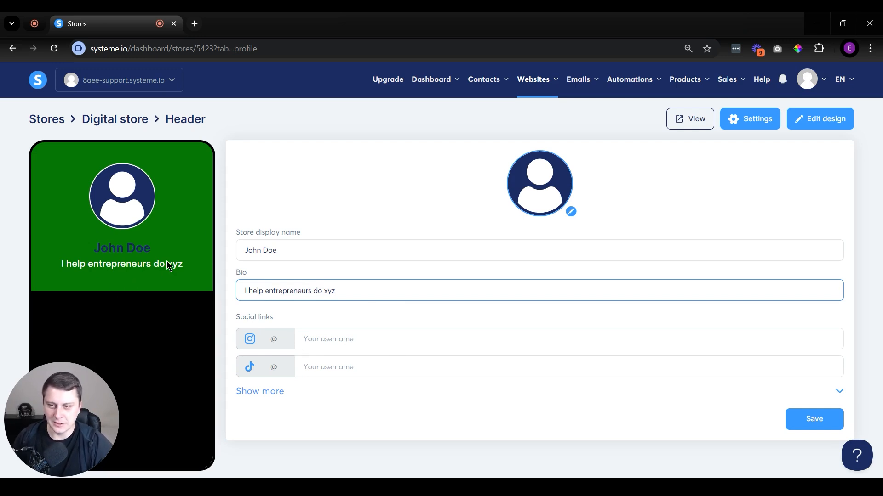
Expand the full list of social links and enter youtube.com for YouTube and ig.com for Instagram
{"action": "left_click", "coordinate": [342, 342]}
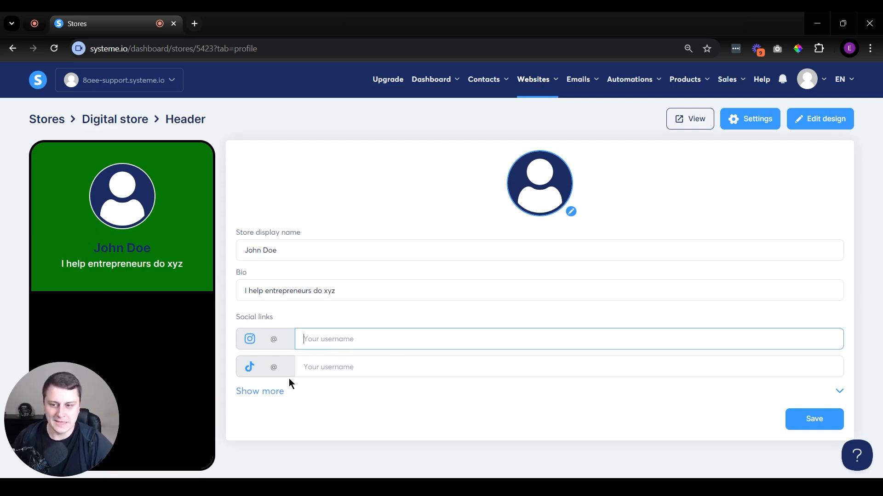
{"action": "left_click", "coordinate": [264, 391]}
{"action": "scroll", "coordinate": [433, 199], "scroll_direction": "down", "scroll_amount": 5}
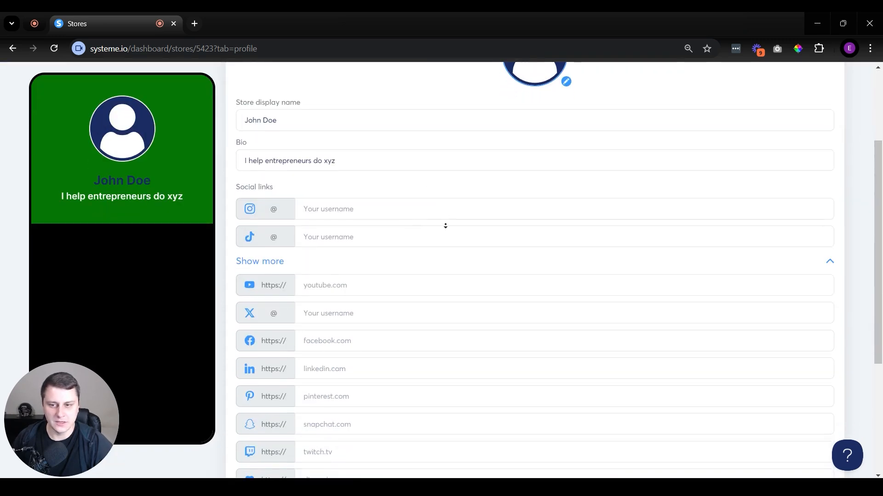
{"action": "scroll", "coordinate": [446, 226], "scroll_direction": "down", "scroll_amount": 2}
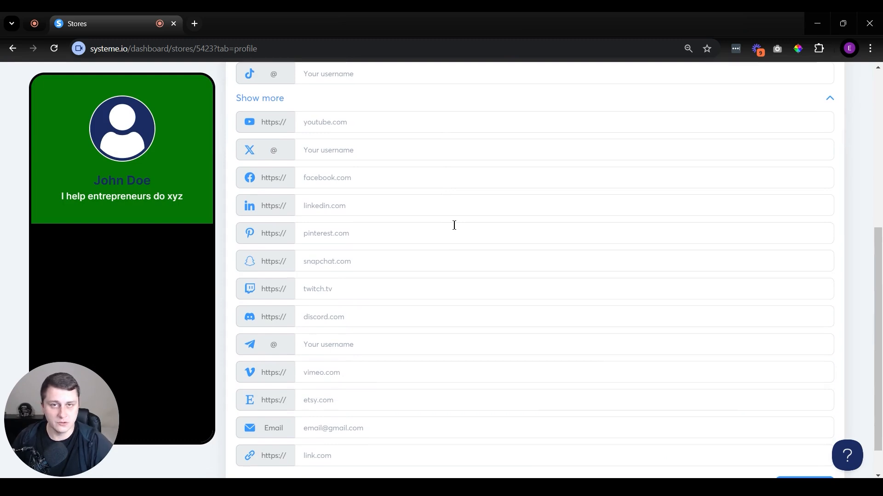
{"action": "scroll", "coordinate": [454, 226], "scroll_direction": "up", "scroll_amount": 5}
{"action": "scroll", "coordinate": [340, 316], "scroll_direction": "down", "scroll_amount": 1}
{"action": "left_click", "coordinate": [369, 299]}
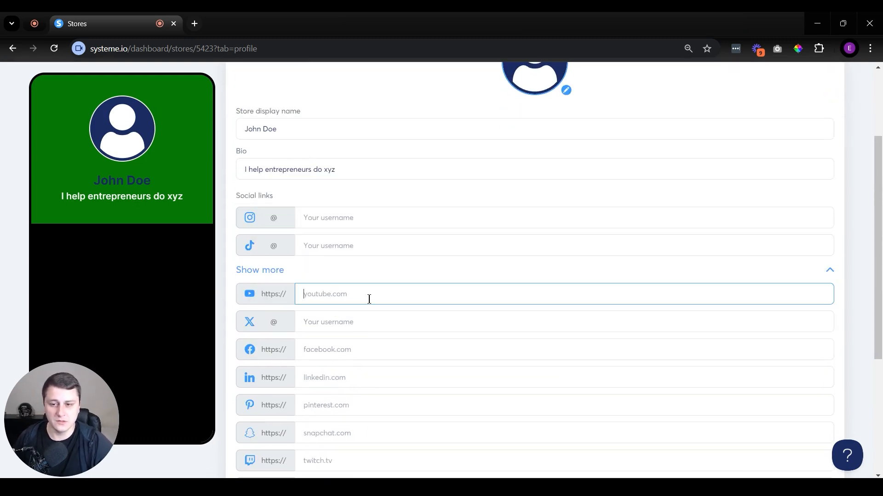
{"action": "type", "text": "youtube.com"}
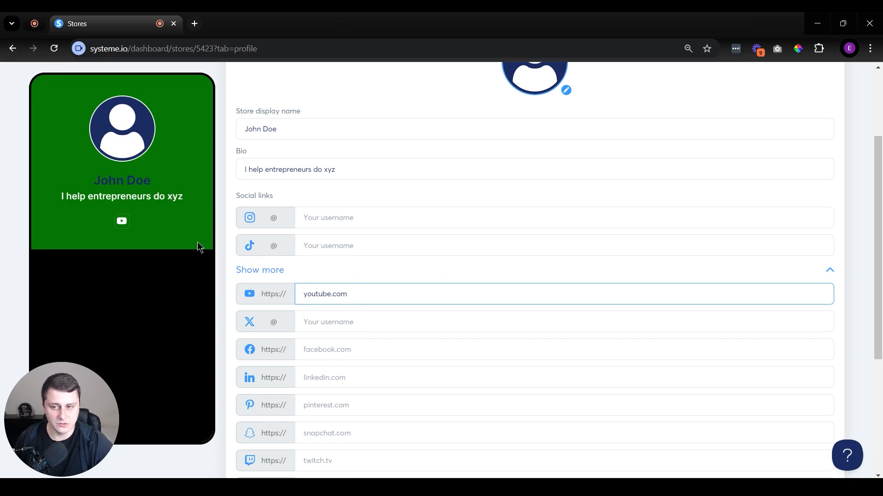
{"action": "left_click", "coordinate": [384, 224]}
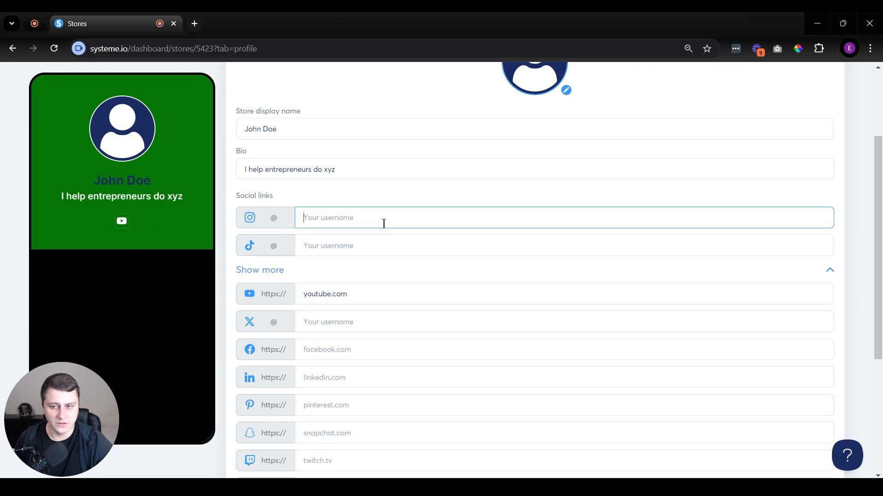
{"action": "type", "text": "ig.com"}
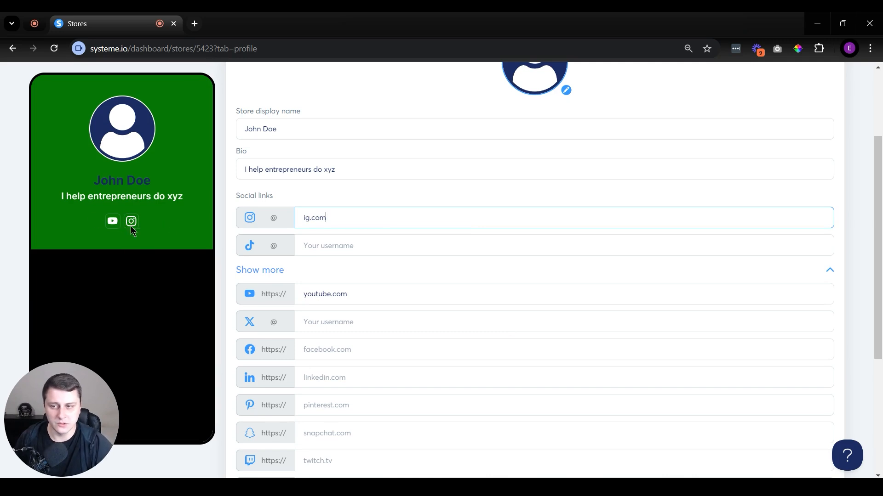
Fill in the contact e-mail address among the header's social links
{"action": "scroll", "coordinate": [358, 342], "scroll_direction": "down", "scroll_amount": 5}
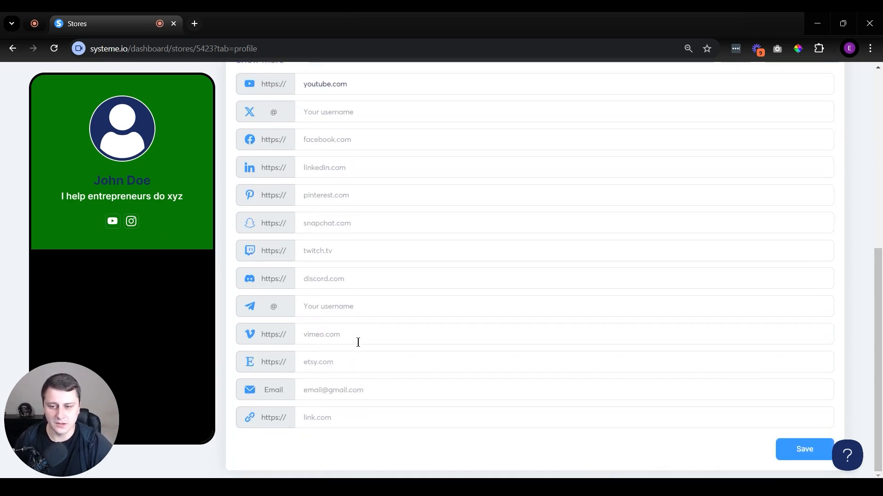
{"action": "scroll", "coordinate": [359, 342], "scroll_direction": "up", "scroll_amount": 6}
{"action": "scroll", "coordinate": [329, 342], "scroll_direction": "down", "scroll_amount": 5}
{"action": "scroll", "coordinate": [327, 343], "scroll_direction": "down", "scroll_amount": 1}
{"action": "left_click", "coordinate": [335, 390]}
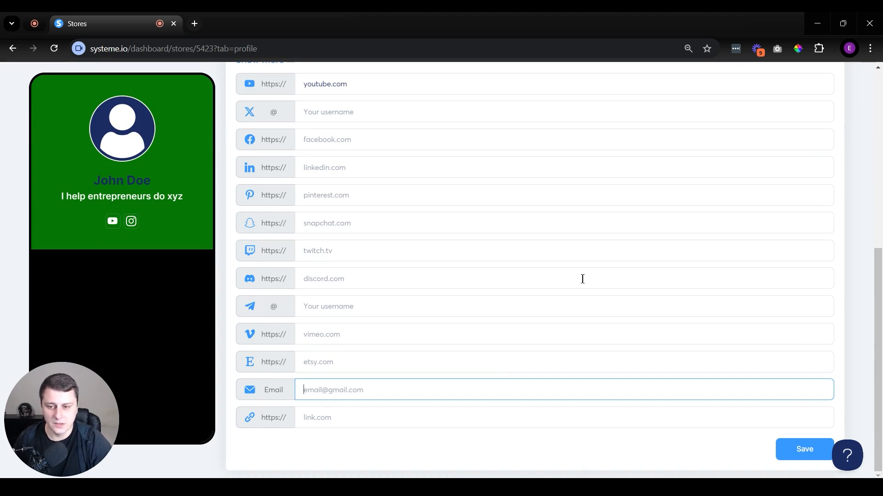
{"action": "type", "text": "email@gmail;c"}
{"action": "key", "text": "BackSpace"}
{"action": "key", "text": "BackSpace"}
{"action": "type", "text": ".com"}
Review the header's social links and save the header
{"action": "left_click", "coordinate": [318, 422]}
{"action": "scroll", "coordinate": [396, 416], "scroll_direction": "up", "scroll_amount": 4}
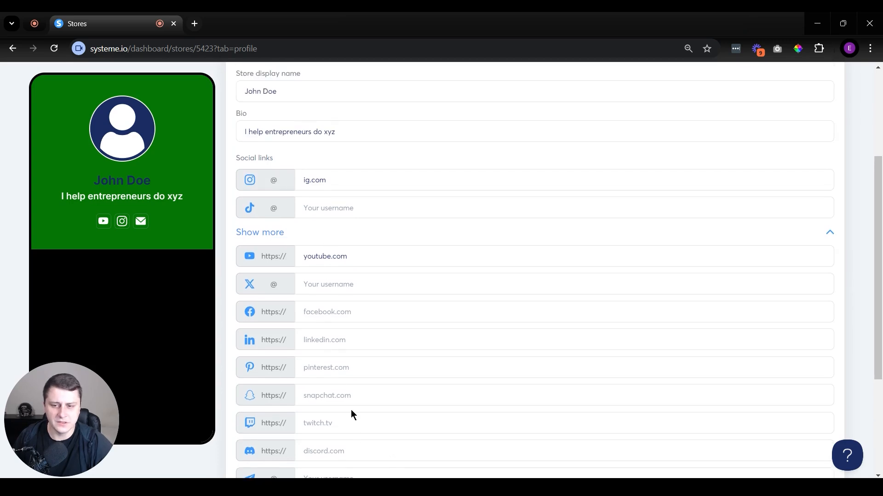
{"action": "scroll", "coordinate": [351, 411], "scroll_direction": "down", "scroll_amount": 4}
{"action": "left_click", "coordinate": [812, 454]}
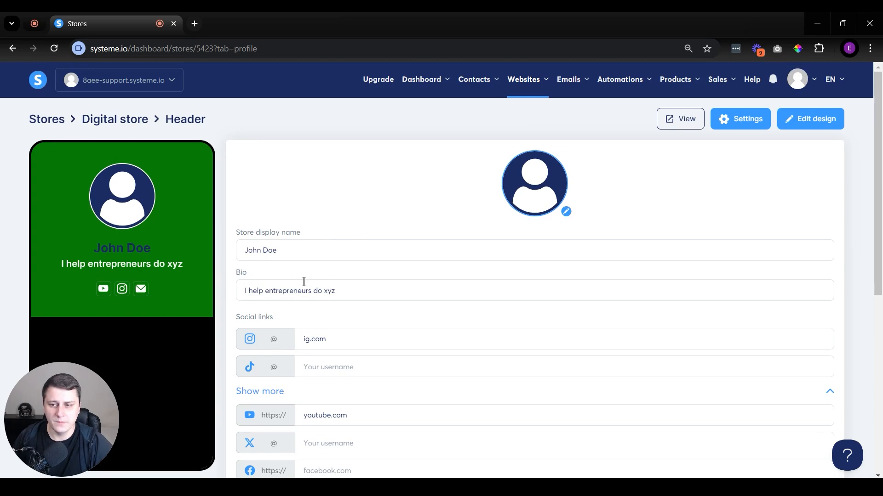
{"action": "scroll", "coordinate": [304, 281], "scroll_direction": "down", "scroll_amount": 8}
{"action": "left_click", "coordinate": [796, 456]}
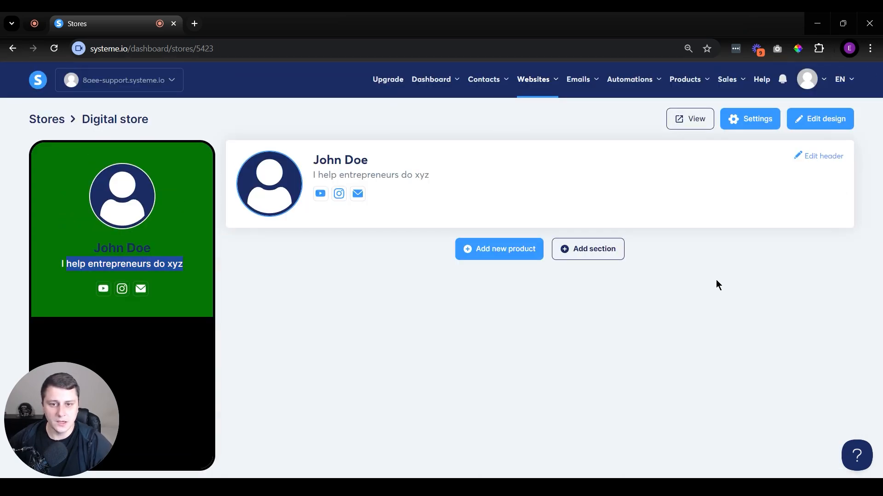
Open the product types for adding a new product and compare them with the sign-up form and resources on the example gardening store
{"action": "left_click", "coordinate": [528, 248]}
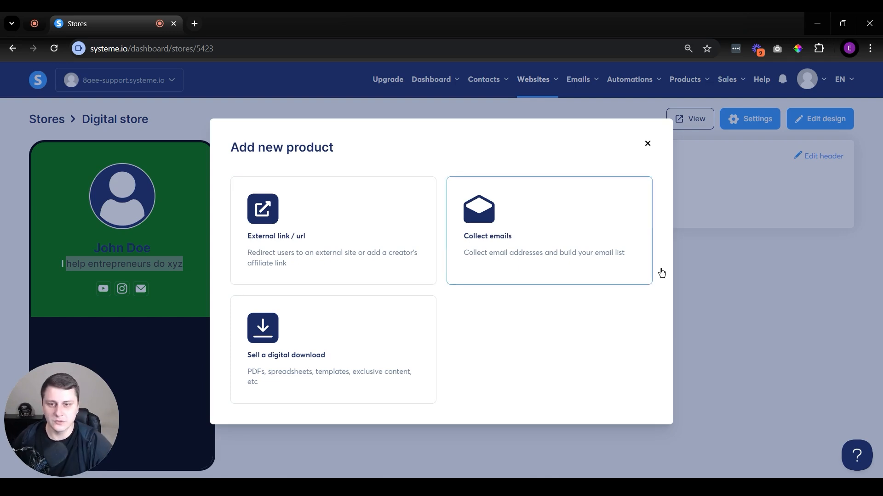
{"action": "left_click_drag", "start_coordinate": [882, 23], "coordinate": [253, 24]}
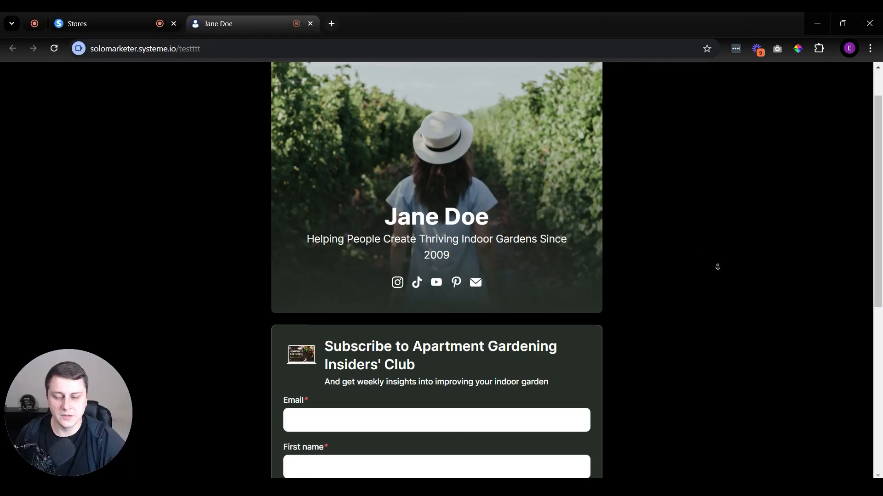
{"action": "scroll", "coordinate": [715, 256], "scroll_direction": "down", "scroll_amount": 2}
{"action": "scroll", "coordinate": [713, 276], "scroll_direction": "down", "scroll_amount": 5}
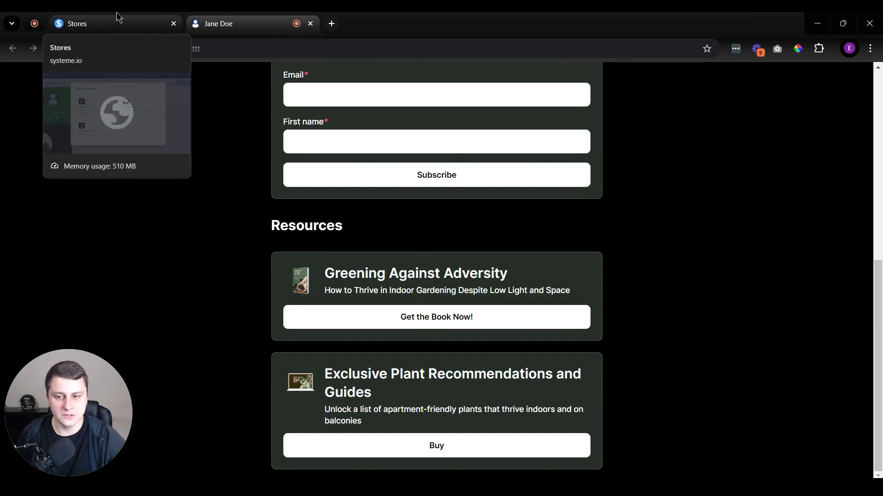
{"action": "left_click", "coordinate": [138, 17]}
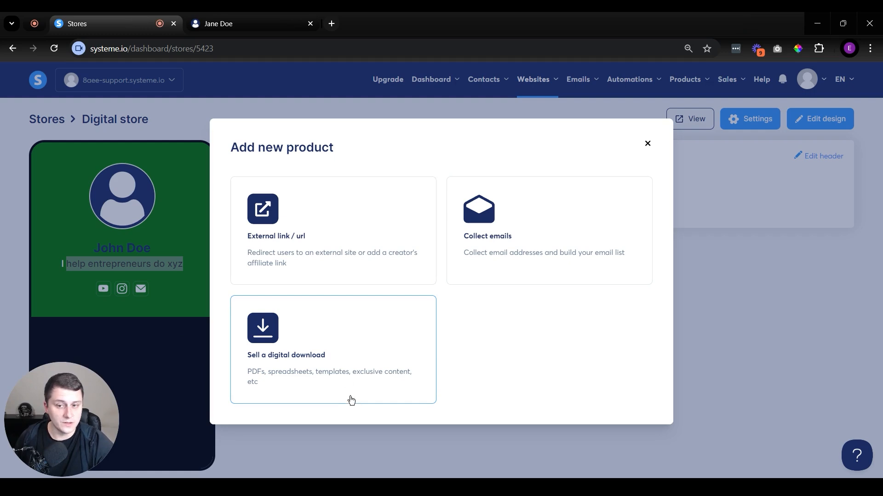
{"action": "left_click", "coordinate": [239, 21]}
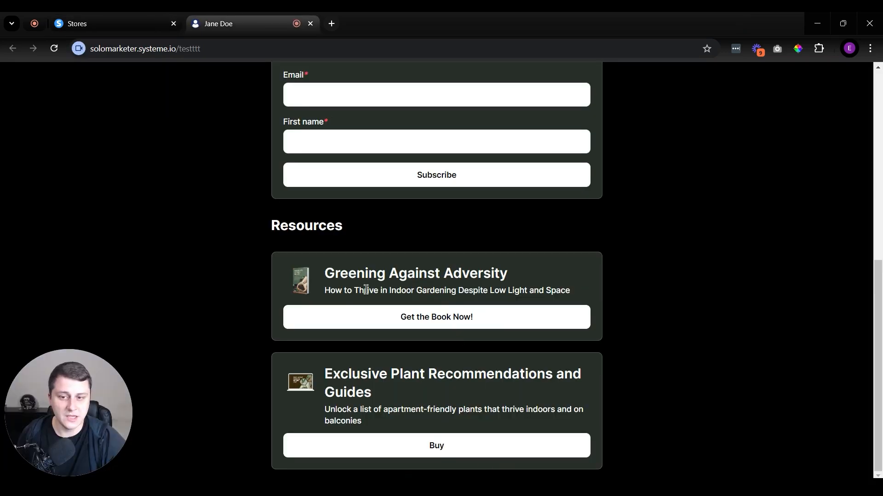
{"action": "left_click", "coordinate": [164, 19]}
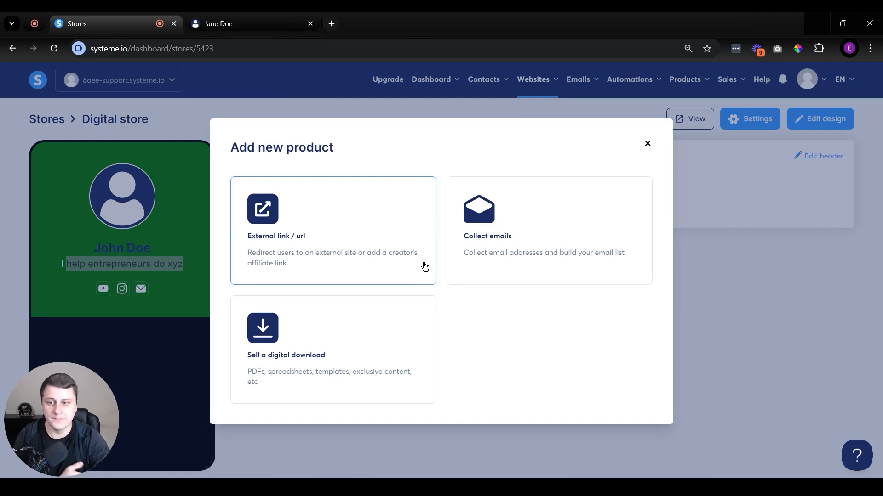
Start an External link / url product and upload the gardening book cover as its thumbnail, cropped closer around the book
{"action": "left_click", "coordinate": [335, 246]}
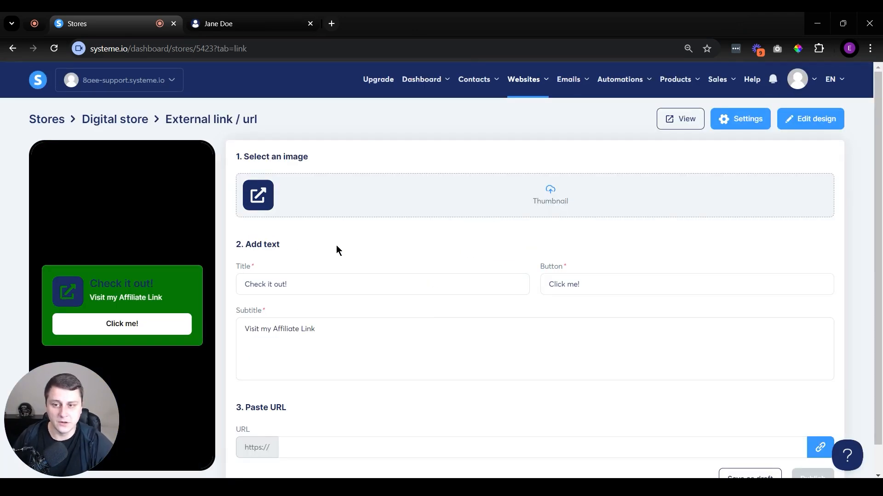
{"action": "scroll", "coordinate": [336, 278], "scroll_direction": "down", "scroll_amount": 1}
{"action": "left_click", "coordinate": [340, 250]}
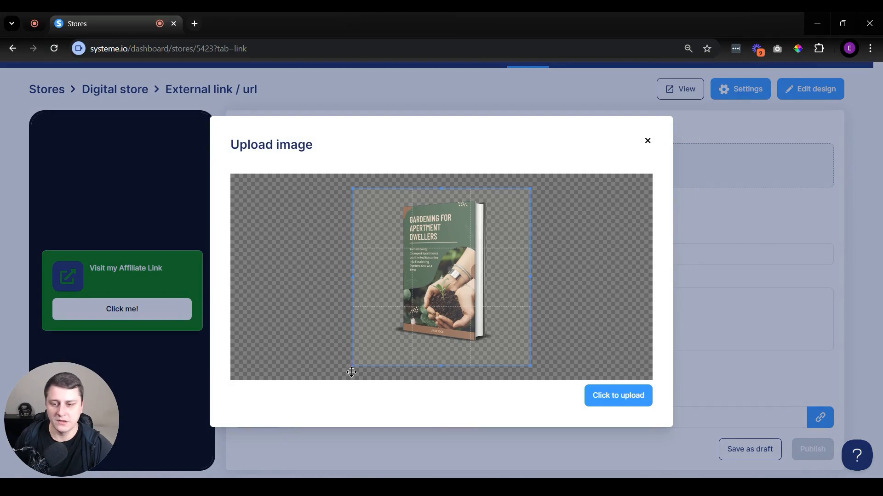
{"action": "left_click_drag", "start_coordinate": [351, 366], "coordinate": [369, 349]}
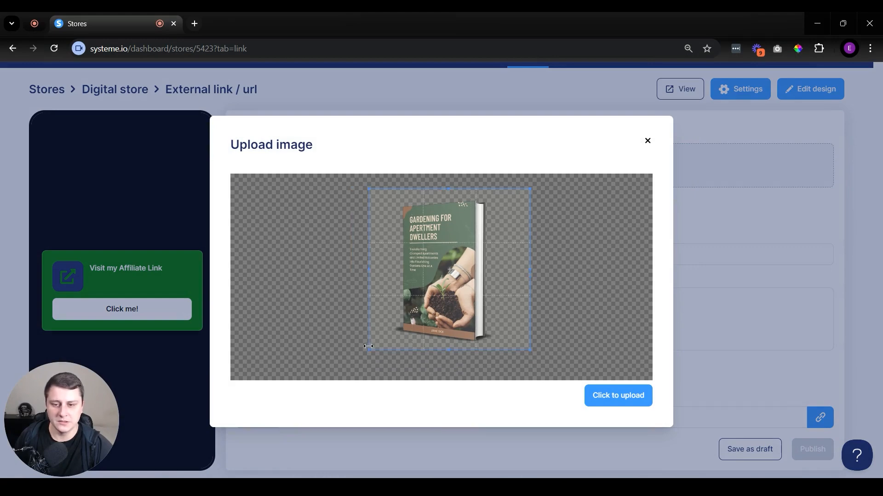
{"action": "mouse_move", "coordinate": [530, 191]}
{"action": "left_mouse_down"}
{"action": "mouse_move", "coordinate": [507, 191]}
{"action": "mouse_move", "coordinate": [519, 192]}
{"action": "left_mouse_up"}
{"action": "left_click_drag", "start_coordinate": [479, 232], "coordinate": [475, 237]}
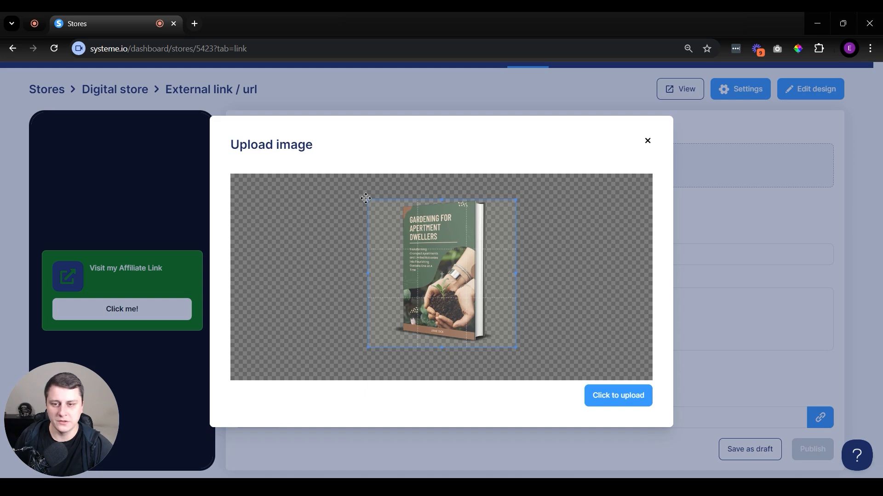
{"action": "left_click_drag", "start_coordinate": [369, 201], "coordinate": [367, 194]}
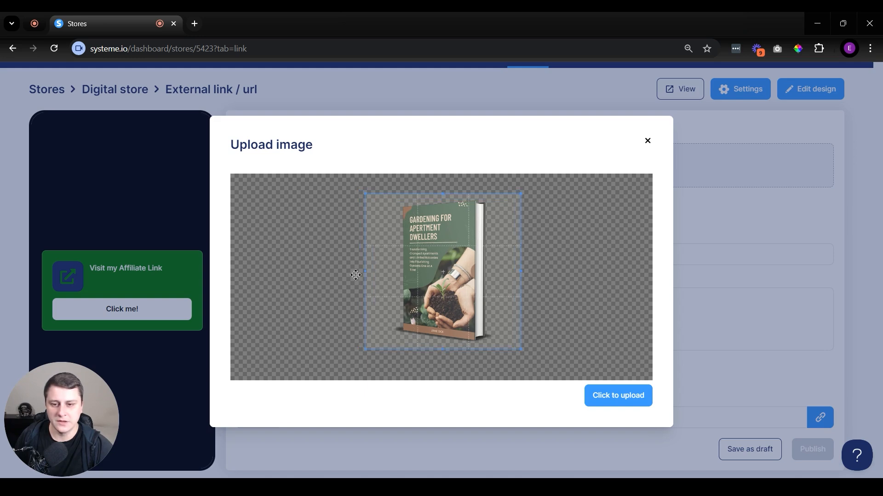
{"action": "left_click", "coordinate": [608, 400]}
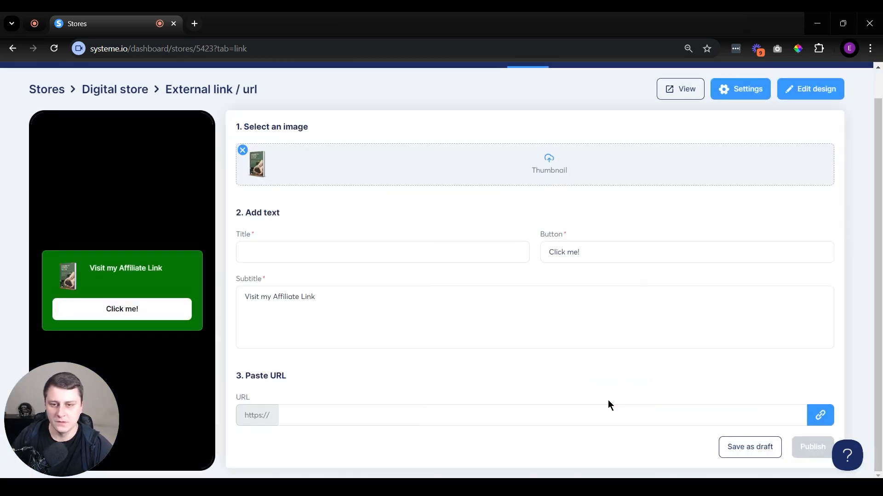
Set the external link product's title to "Greening Against Adversity"
{"action": "left_click", "coordinate": [294, 255]}
{"action": "type", "text": "Greening Against Adversit"}
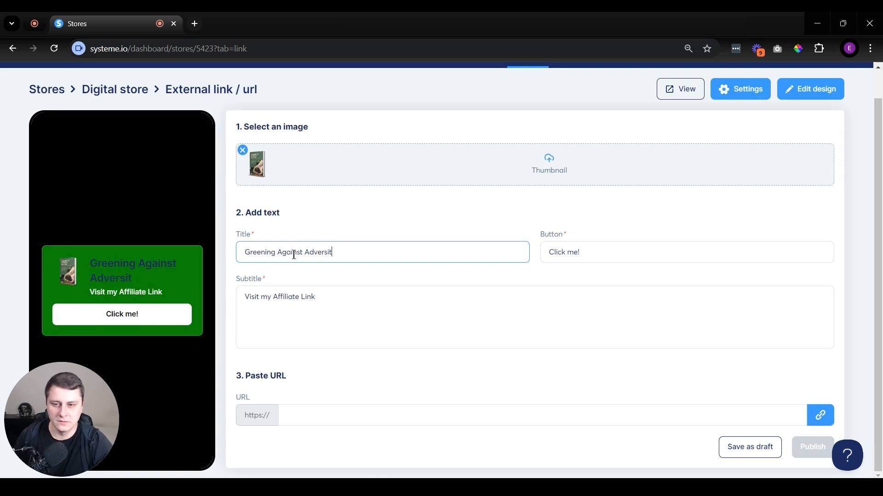
{"action": "type", "text": "y"}
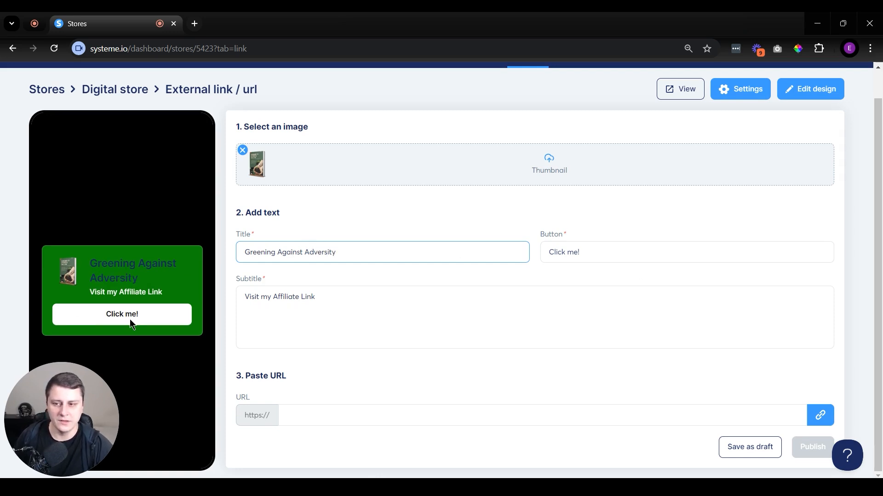
Set the button text to "Get the book now!" and the subtitle to "How to Thrive in Indoor Gardening Despite Low Light and Space"
{"action": "left_click", "coordinate": [299, 313]}
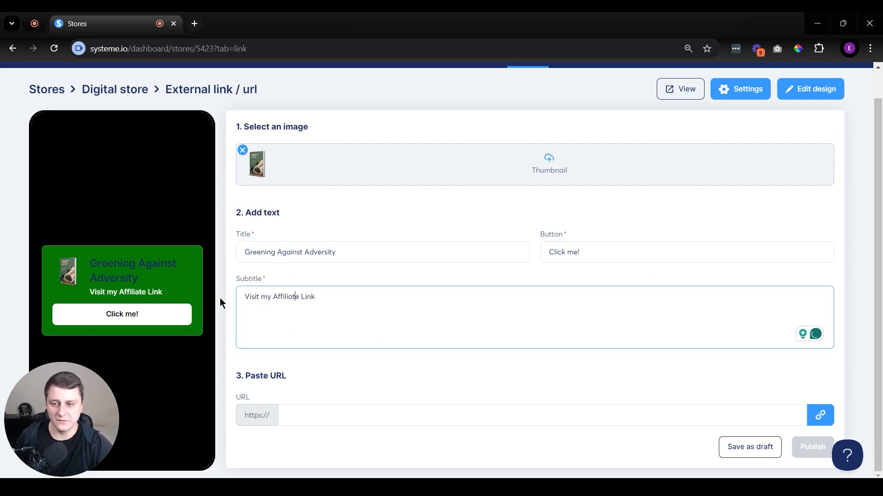
{"action": "double_click", "coordinate": [285, 297]}
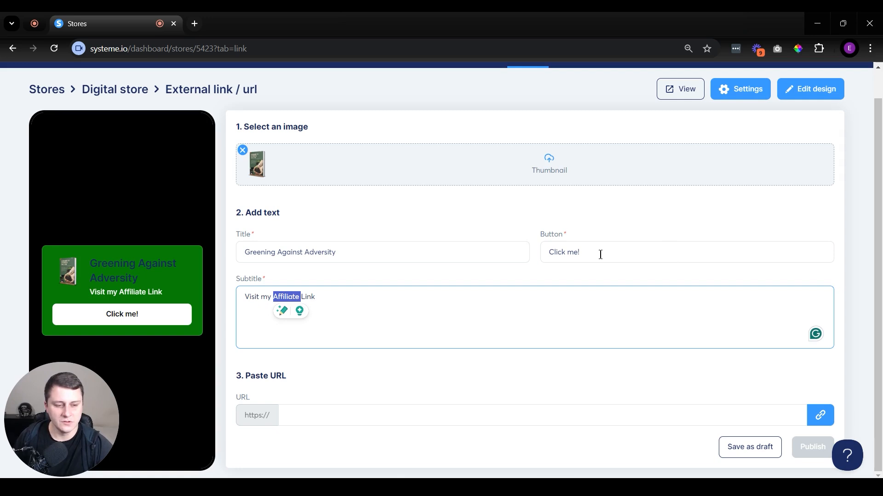
{"action": "left_click_drag", "start_coordinate": [601, 252], "coordinate": [455, 242]}
{"action": "type", "text": "Get the book now!"}
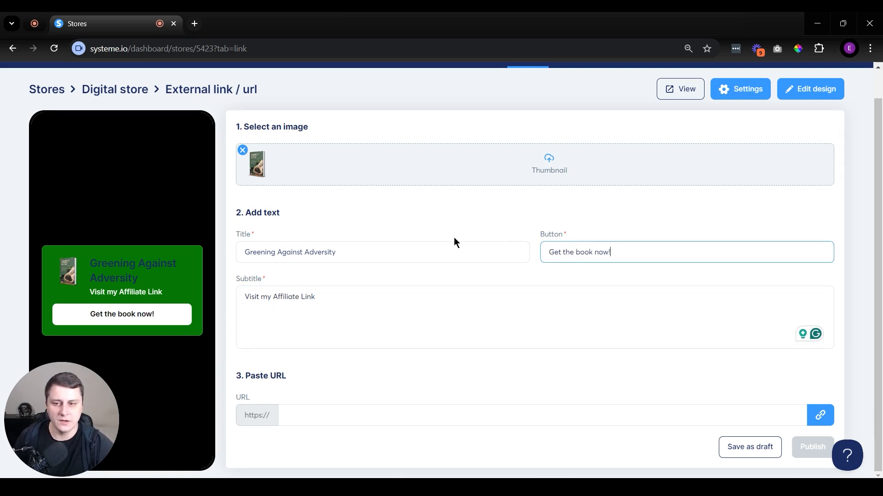
{"action": "key", "text": "Tab"}
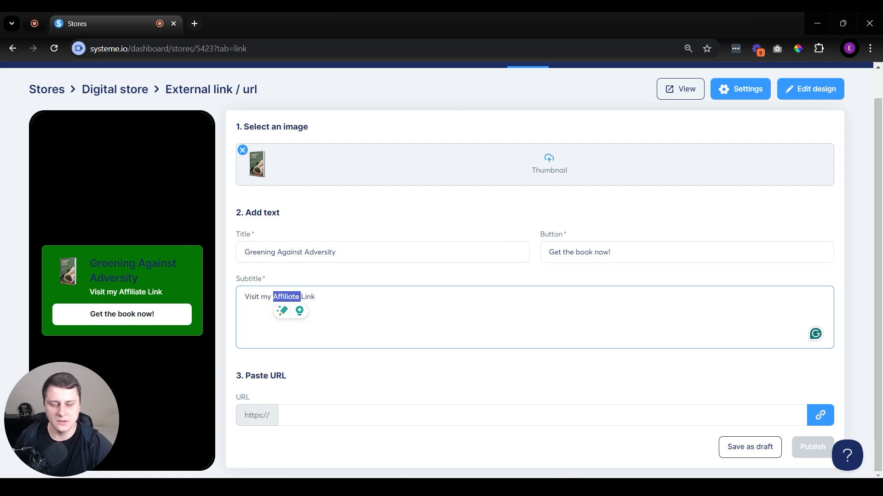
{"action": "key", "text": "ctrl+a"}
{"action": "type", "text": "How to Thrive in Indoor Gardening Despite Low Light and Space"}
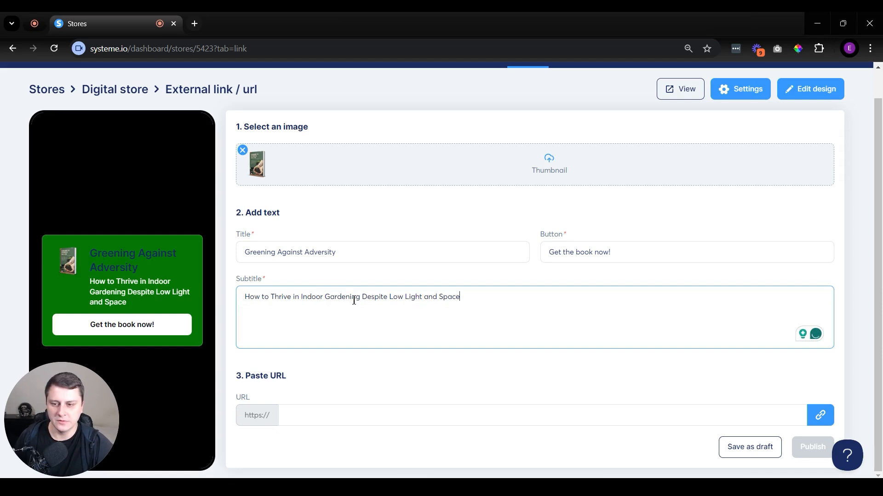
Set the product's URL to domain.com, publish it, and check it on the live store page
{"action": "left_click", "coordinate": [349, 406]}
{"action": "type", "text": "domain.com"}
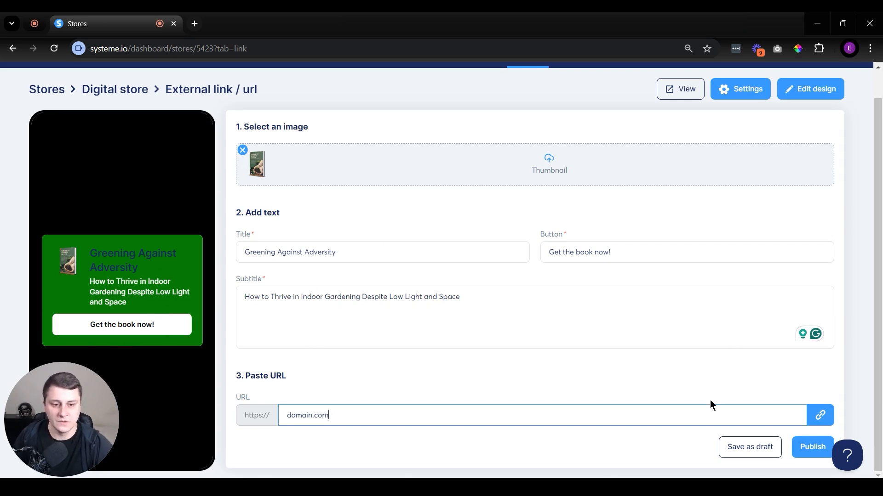
{"action": "left_click", "coordinate": [805, 449]}
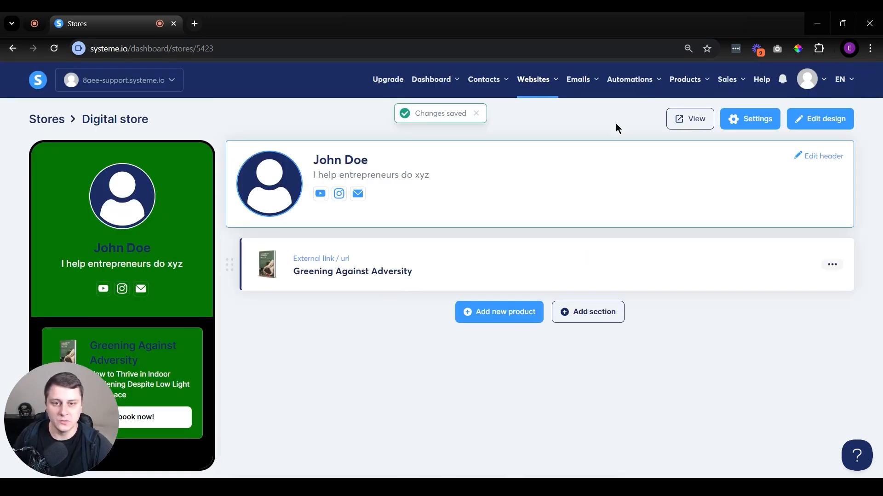
{"action": "left_click", "coordinate": [701, 121]}
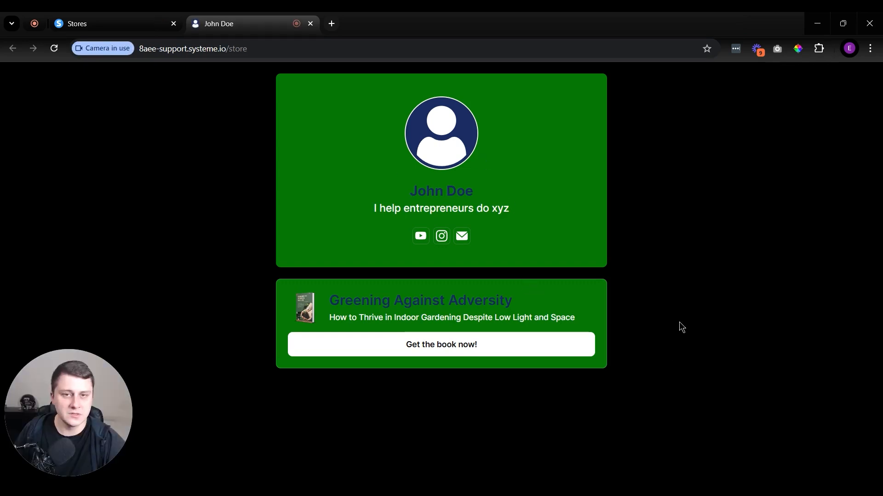
{"action": "middle_click", "coordinate": [237, 18]}
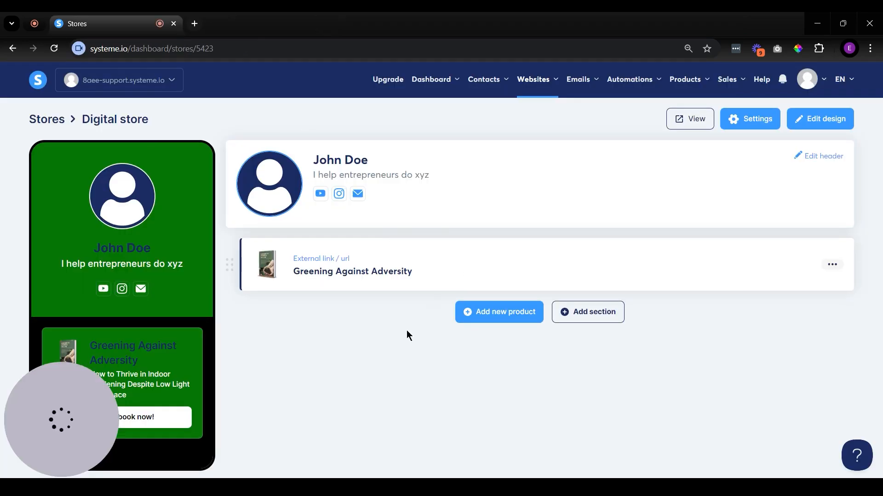
Start a Collect emails product and upload the Apartment Gardening Insiders Club laptop image as its thumbnail
{"action": "left_click", "coordinate": [496, 317]}
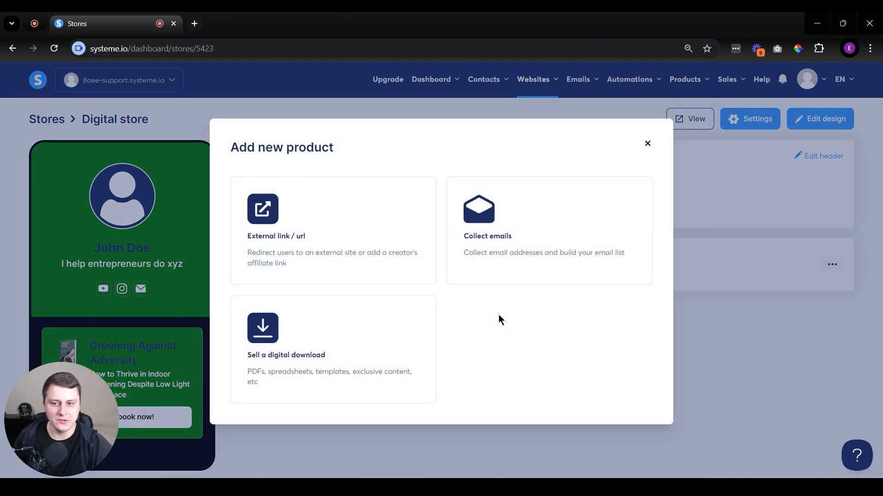
{"action": "left_click", "coordinate": [515, 223]}
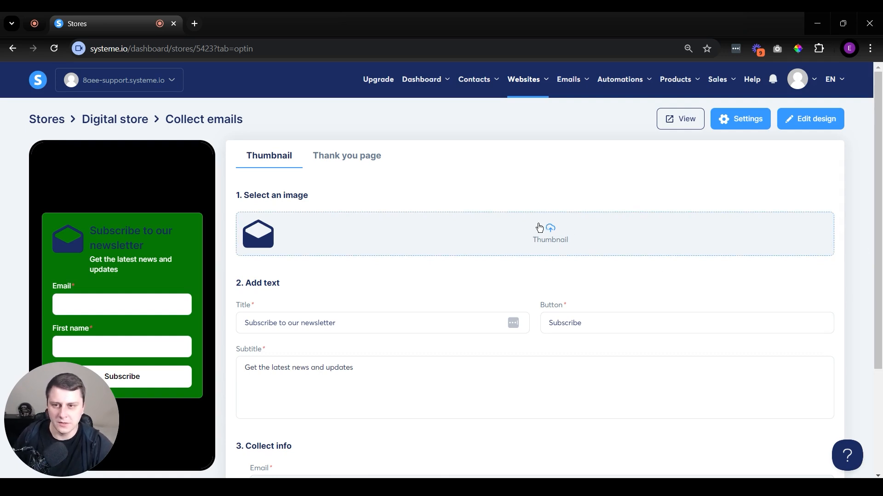
{"action": "left_click", "coordinate": [554, 236]}
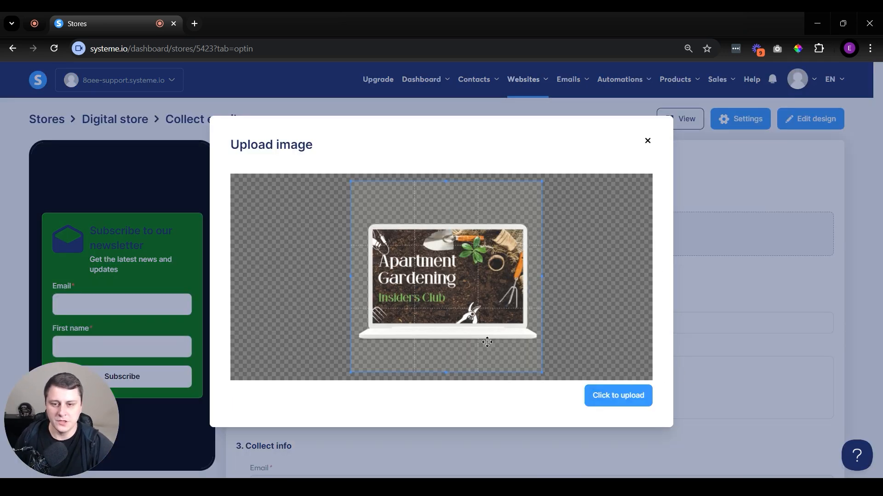
{"action": "left_click", "coordinate": [599, 390]}
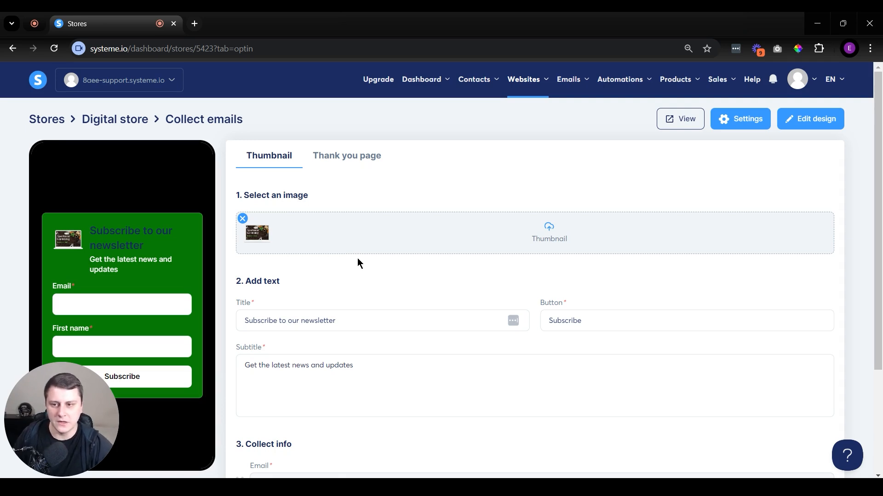
Set the email form's title to "Subscribe to Apartment Gardening Insiders' Club"
{"action": "scroll", "coordinate": [350, 312], "scroll_direction": "down", "scroll_amount": 1}
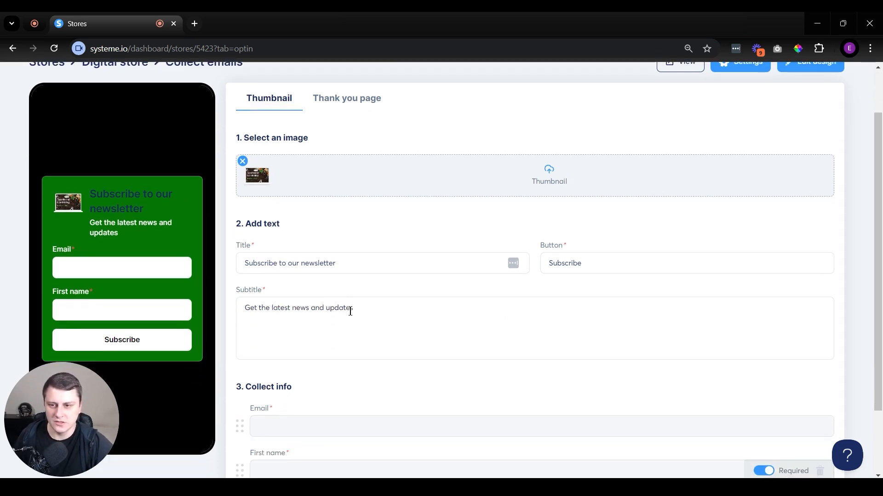
{"action": "triple_click", "coordinate": [382, 266]}
{"action": "type", "text": "Subscribe to Apartment Gardening Insiders' Club"}
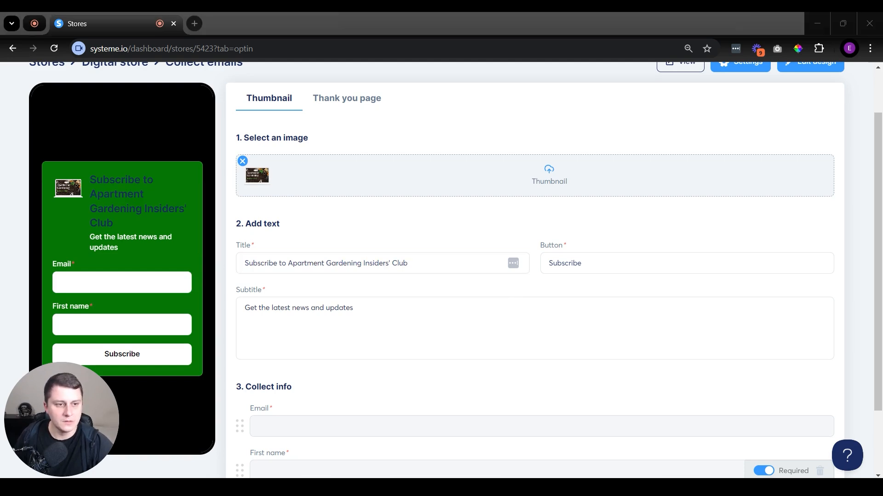
Clear the button text and set the subtitle to "And get weekly insights into improving your indoor garden"
{"action": "triple_click", "coordinate": [550, 270]}
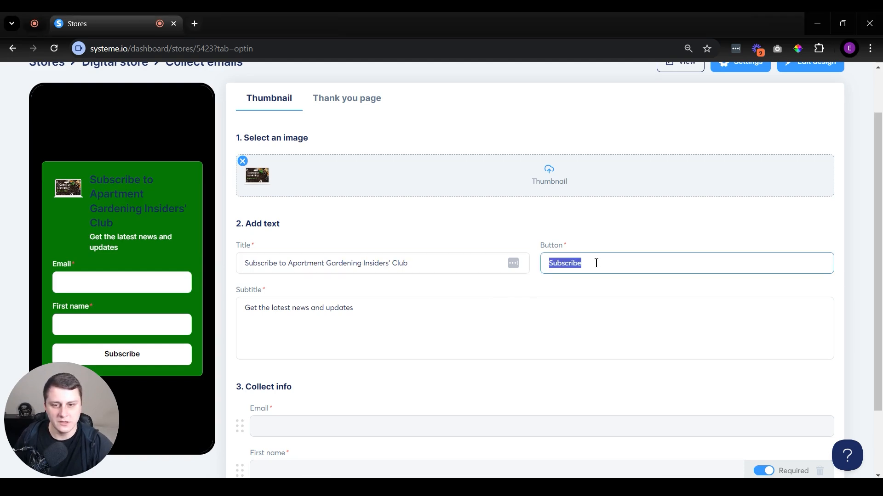
{"action": "type", "text": "And get weekly insights into improving your indoor garden"}
{"action": "triple_click", "coordinate": [658, 270]}
{"action": "key", "text": "BackSpace"}
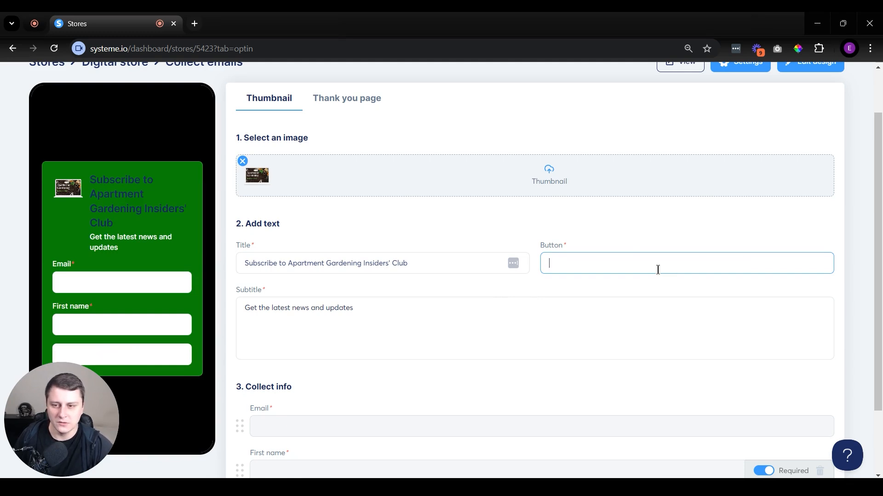
{"action": "triple_click", "coordinate": [402, 299]}
{"action": "type", "text": "And get weekly insights into improving your indoor garden"}
{"action": "left_click_drag", "start_coordinate": [268, 316], "coordinate": [339, 309]}
{"action": "left_click", "coordinate": [498, 315]}
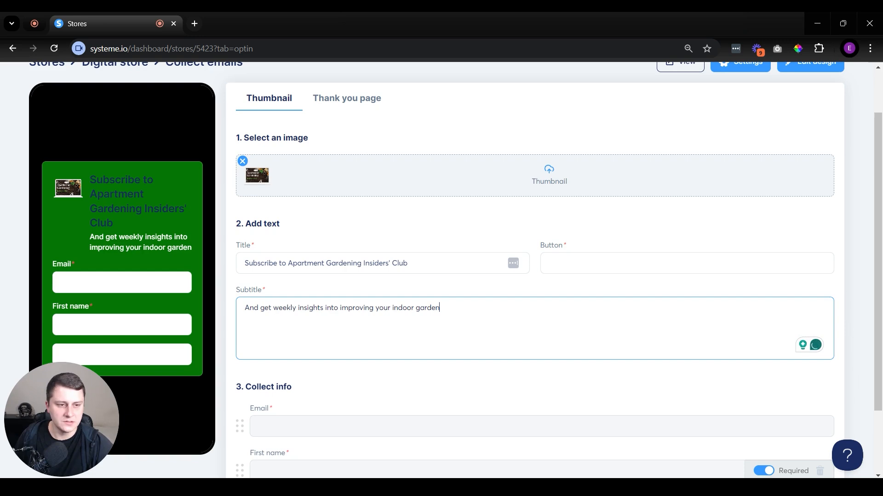
Set the email form's button text to "Subscribe here"
{"action": "left_click", "coordinate": [672, 262]}
{"action": "type", "text": "S"}
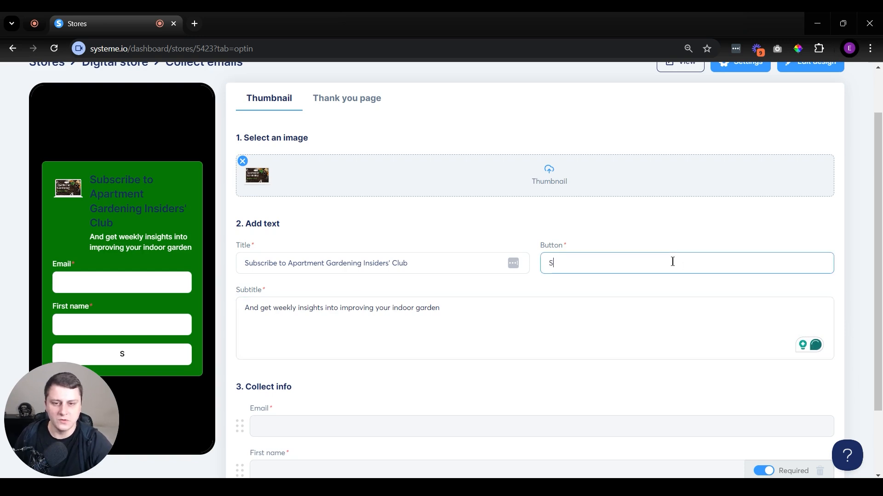
{"action": "type", "text": "ubscrube"}
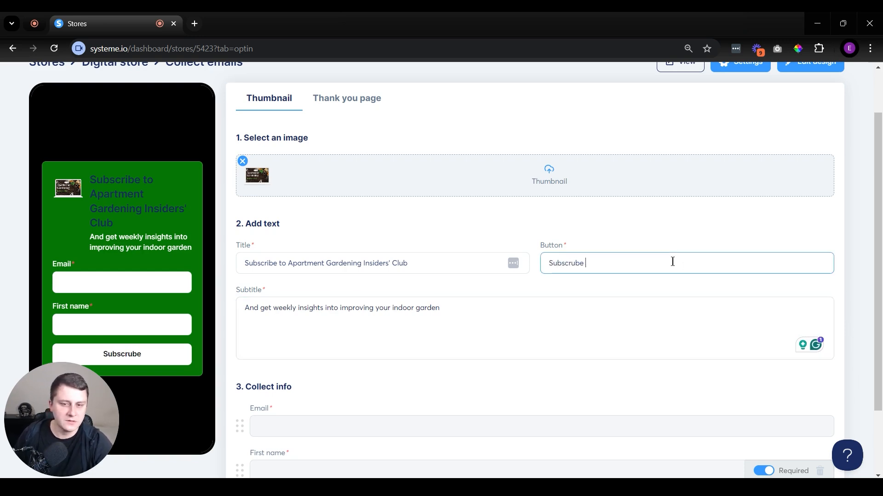
{"action": "key", "text": "BackSpace"}
{"action": "key", "text": "BackSpace"}
{"action": "key", "text": "BackSpace"}
{"action": "key", "text": "BackSpace"}
{"action": "type", "text": "i"}
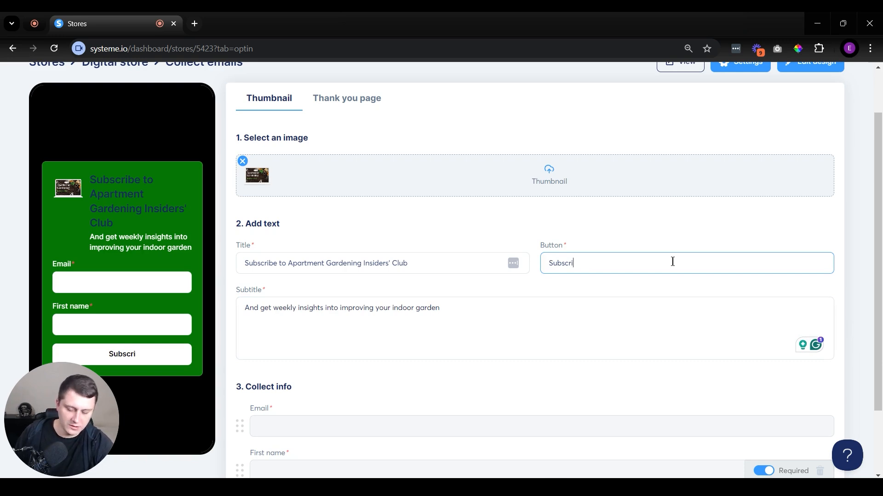
{"action": "type", "text": "be here"}
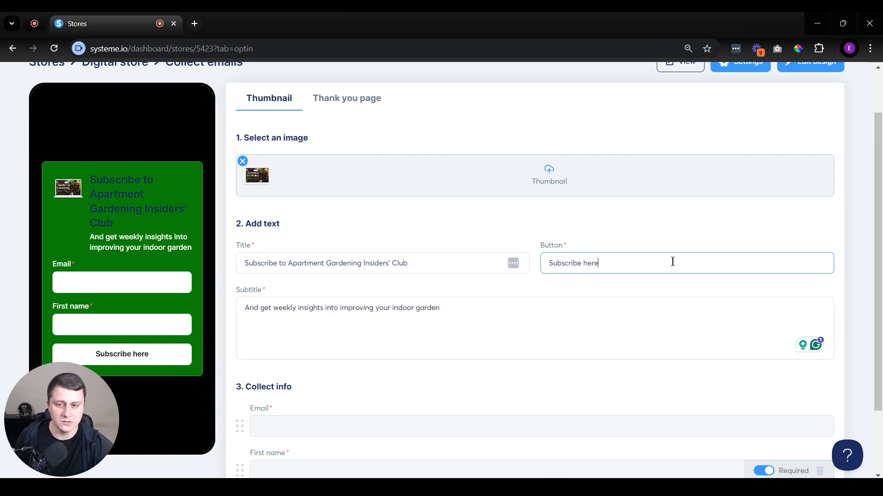
Keep the First name field required and move it above the Email field in the collected info
{"action": "scroll", "coordinate": [573, 170], "scroll_direction": "down", "scroll_amount": 2}
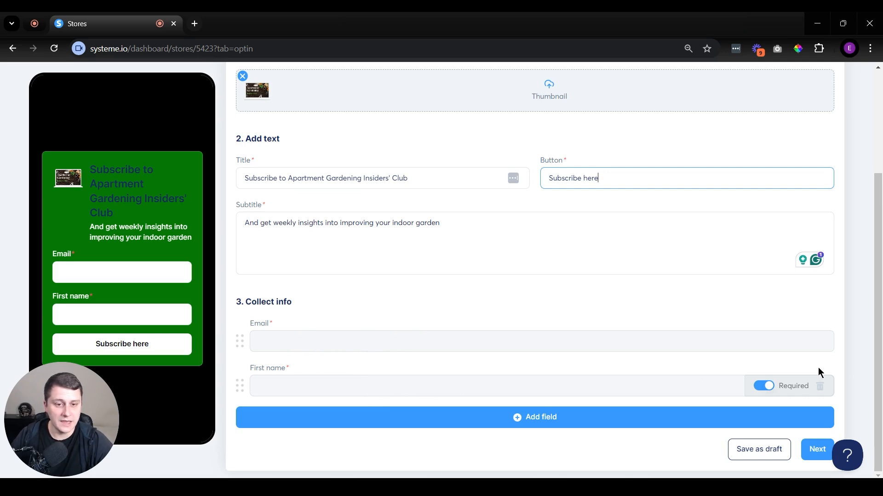
{"action": "left_click", "coordinate": [765, 387]}
{"action": "left_click", "coordinate": [768, 386]}
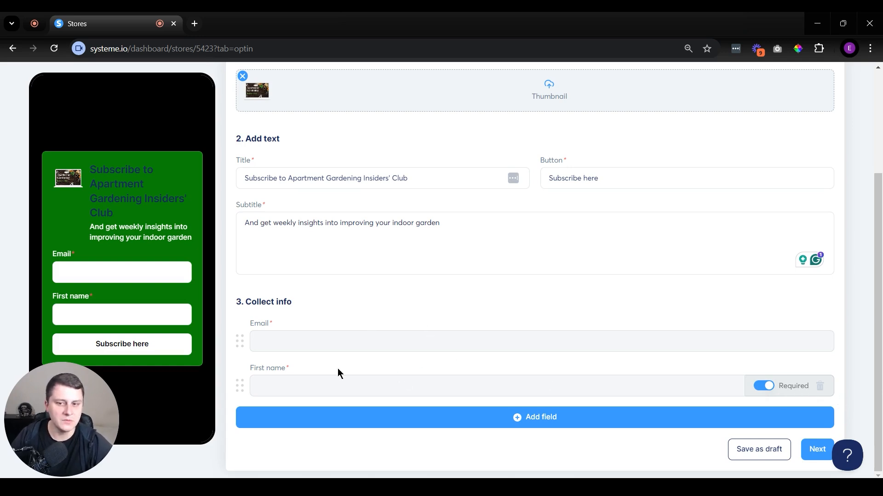
{"action": "left_click_drag", "start_coordinate": [239, 387], "coordinate": [239, 342]}
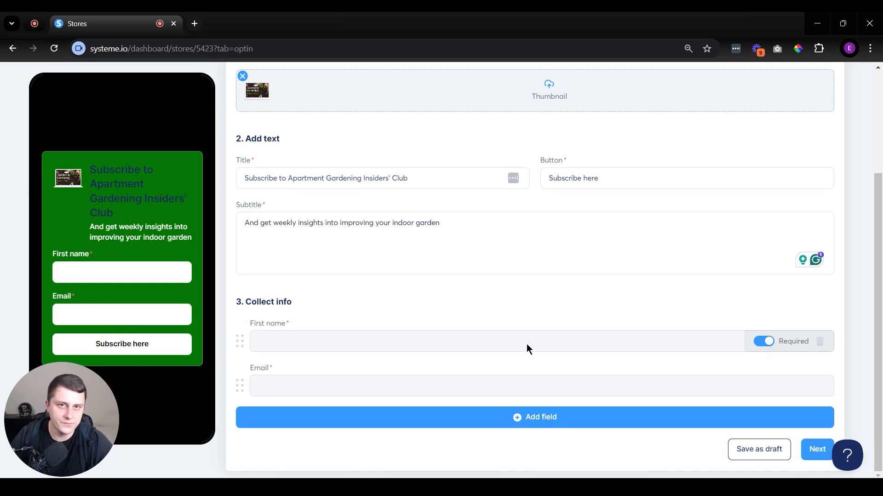
Look through the additional fields that can be added to the email form, without adding any
{"action": "left_click", "coordinate": [532, 419]}
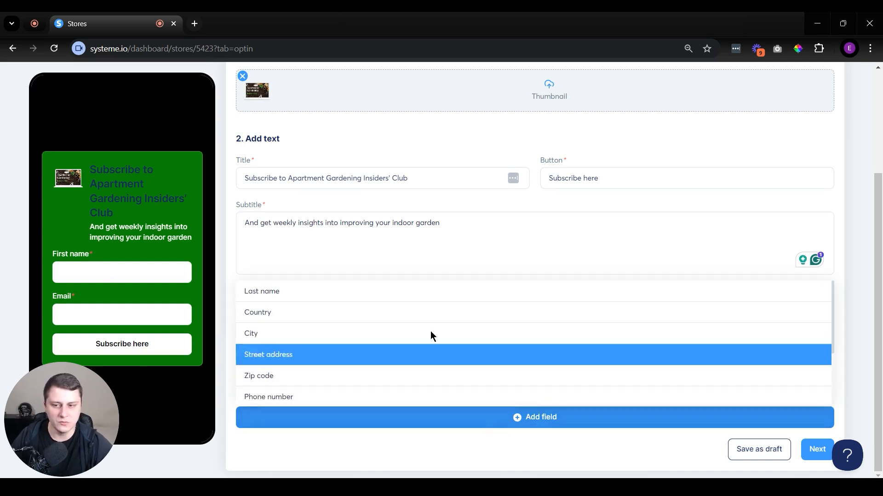
{"action": "scroll", "coordinate": [415, 314], "scroll_direction": "down", "scroll_amount": 2}
{"action": "scroll", "coordinate": [415, 314], "scroll_direction": "up", "scroll_amount": 2}
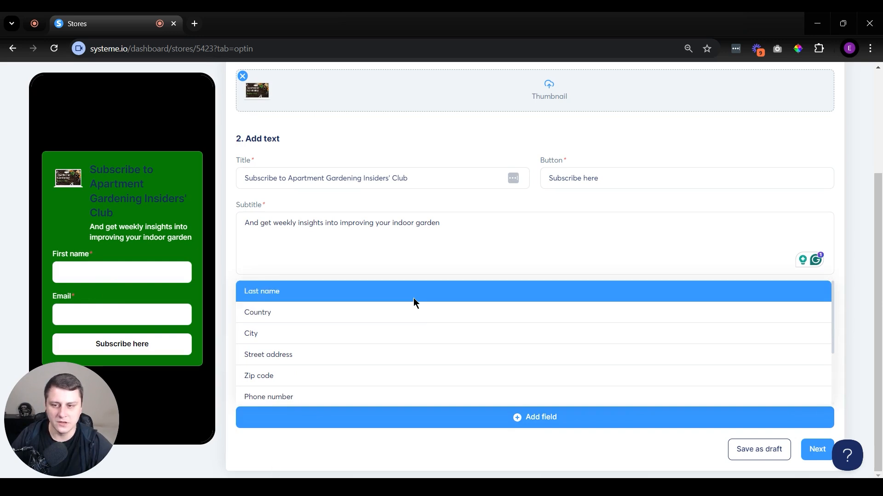
{"action": "left_click", "coordinate": [252, 252]}
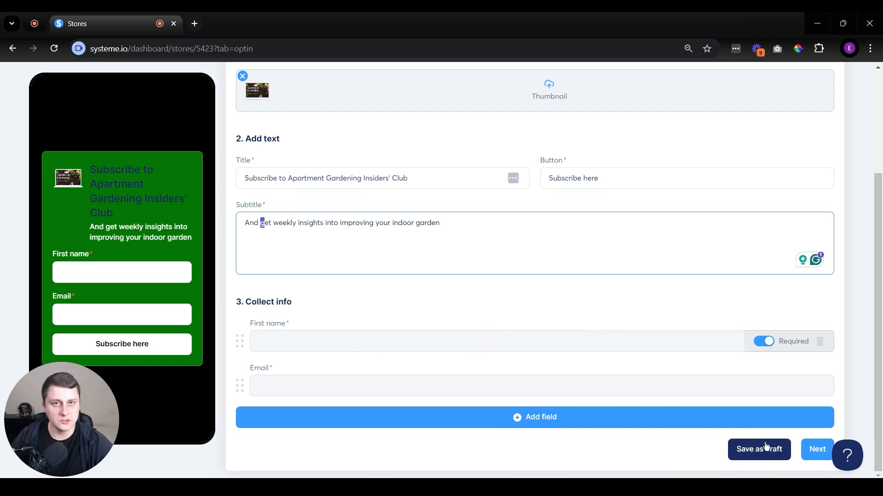
Continue to the thank you page, review its default subtitle, and publish the Collect emails product
{"action": "left_click", "coordinate": [813, 449]}
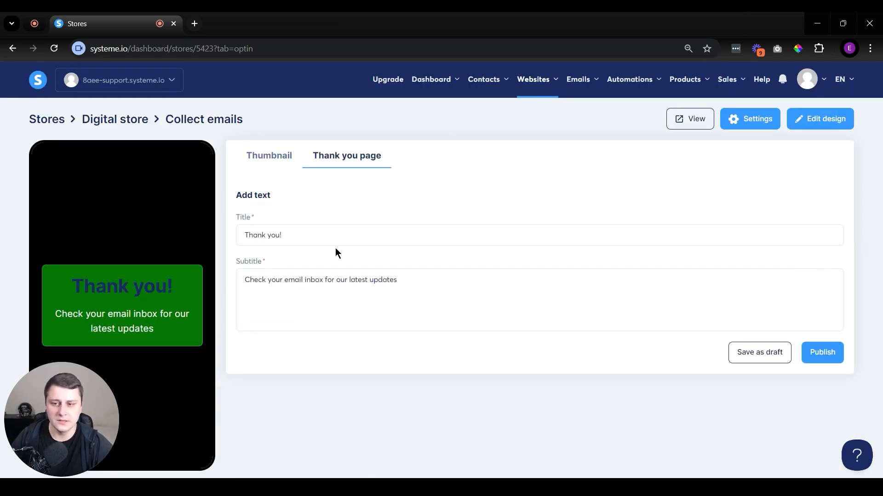
{"action": "triple_click", "coordinate": [375, 296]}
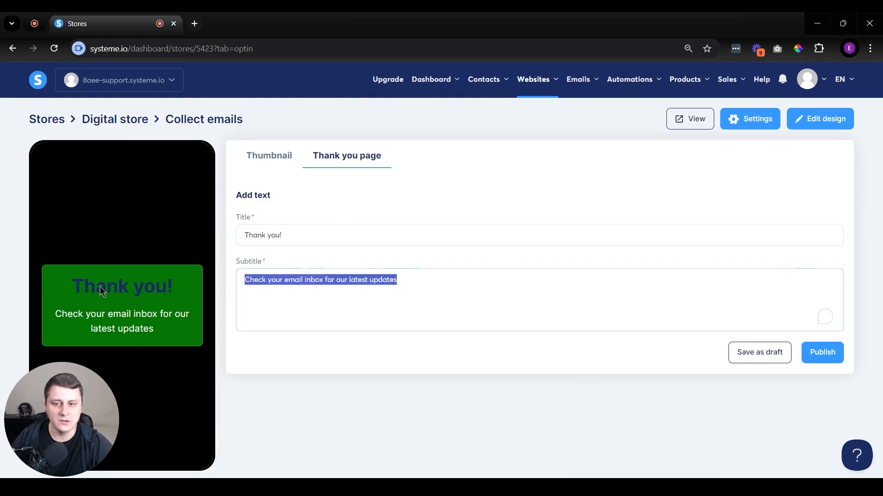
{"action": "double_click", "coordinate": [378, 281]}
{"action": "triple_click", "coordinate": [378, 280]}
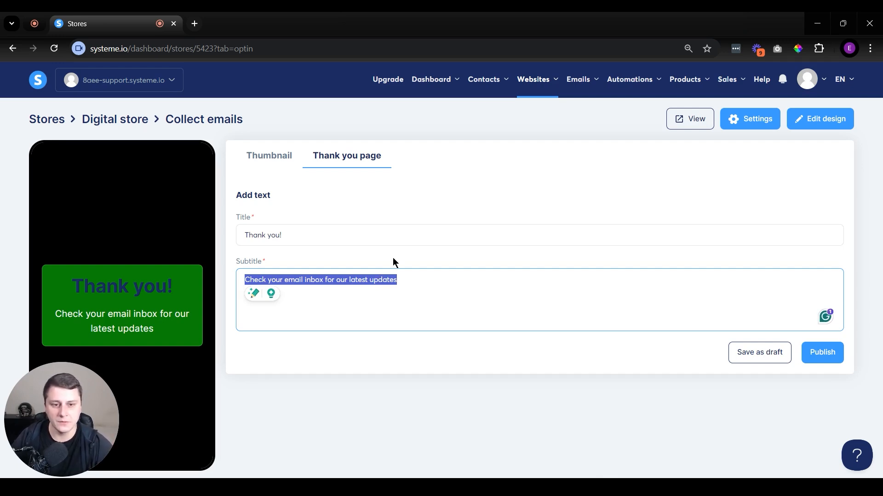
{"action": "left_click", "coordinate": [835, 354]}
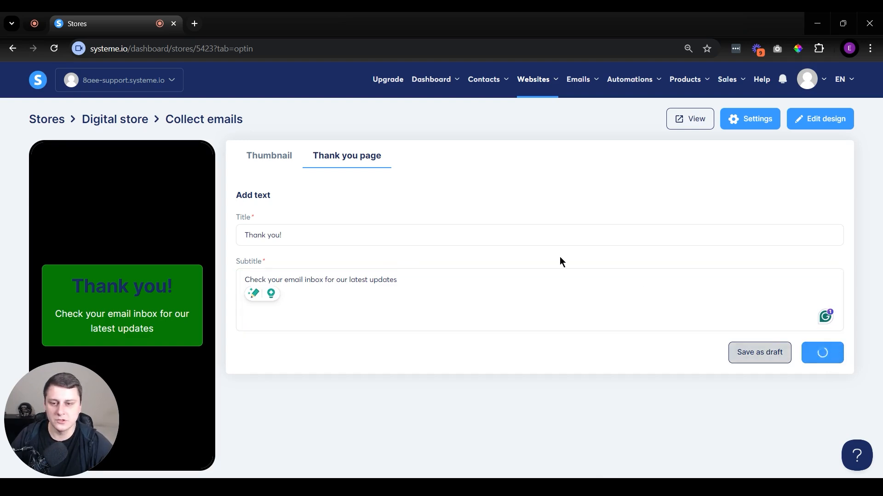
Check the published sign-up form on the live store page and return to the store editor
{"action": "left_click", "coordinate": [684, 132]}
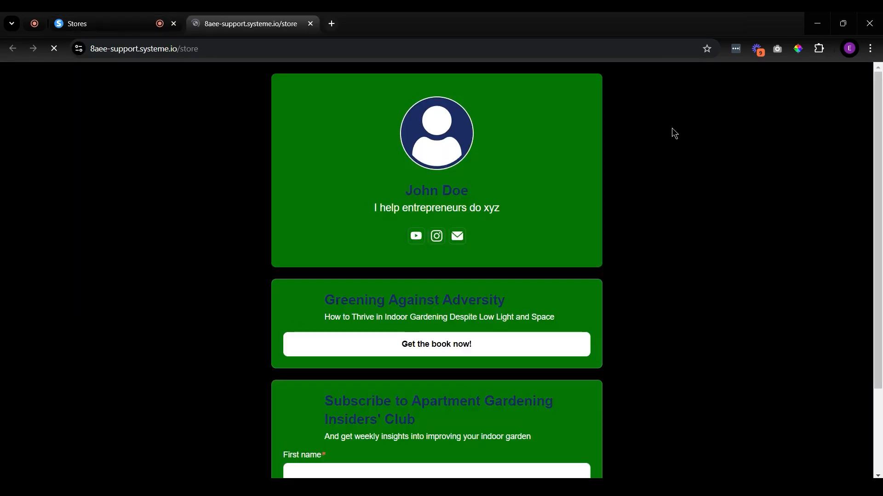
{"action": "scroll", "coordinate": [382, 296], "scroll_direction": "down", "scroll_amount": 2}
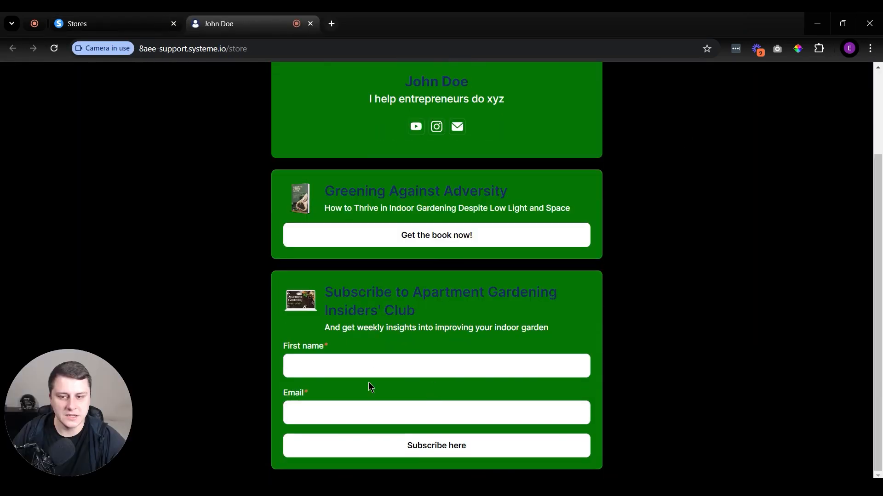
{"action": "left_click", "coordinate": [110, 16]}
{"action": "middle_click", "coordinate": [264, 16]}
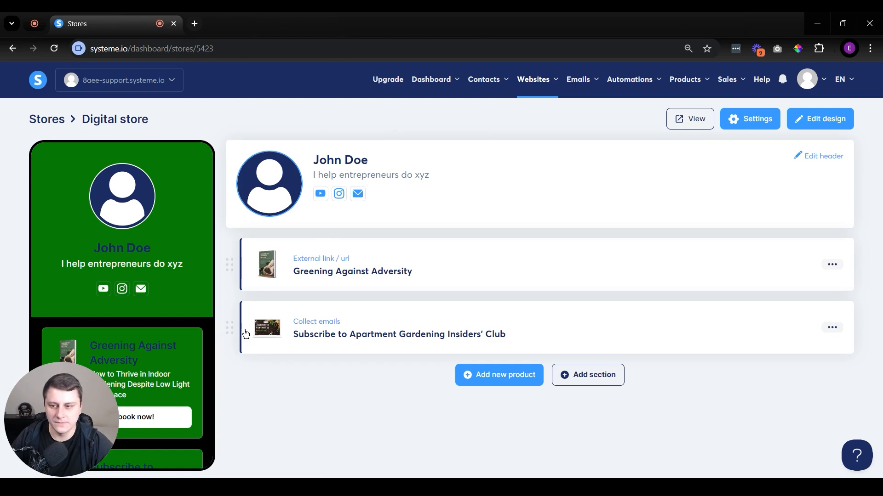
Move the Collect emails product above the Greening Against Adversity book, check the order on the live store page, and return to the editor
{"action": "left_click_drag", "start_coordinate": [246, 334], "coordinate": [246, 250]}
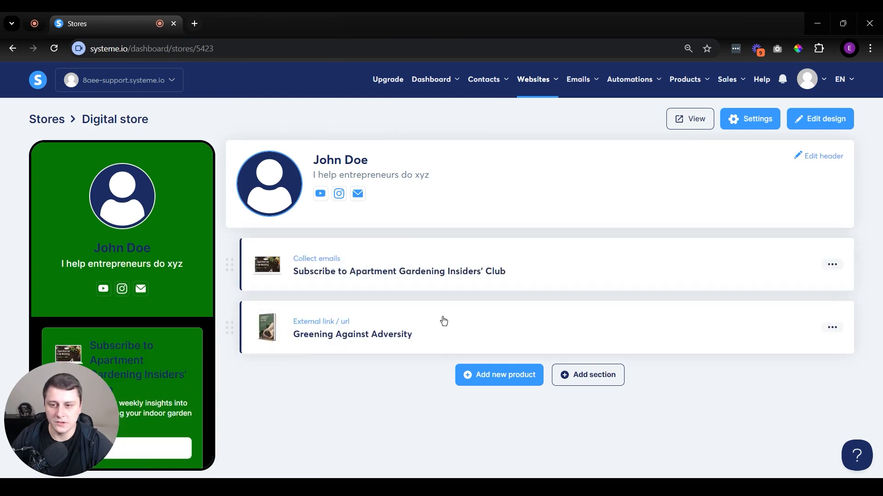
{"action": "left_click", "coordinate": [691, 119]}
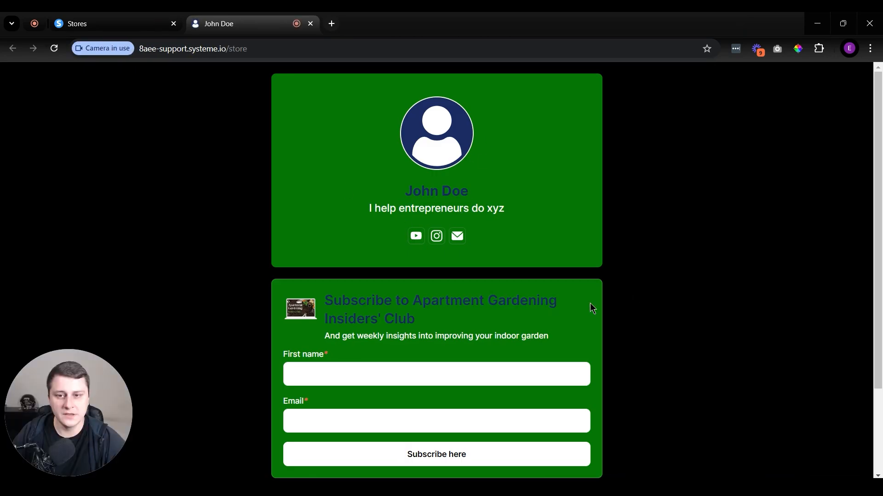
{"action": "scroll", "coordinate": [664, 197], "scroll_direction": "down", "scroll_amount": 3}
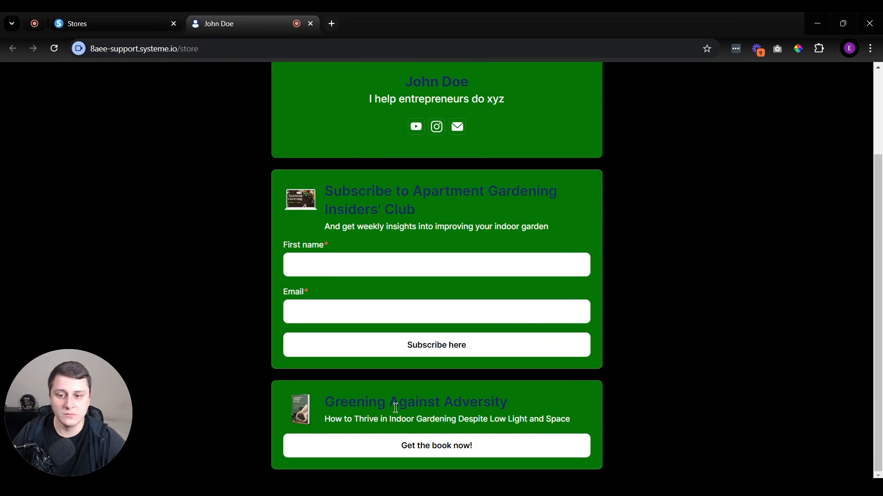
{"action": "left_click", "coordinate": [112, 17]}
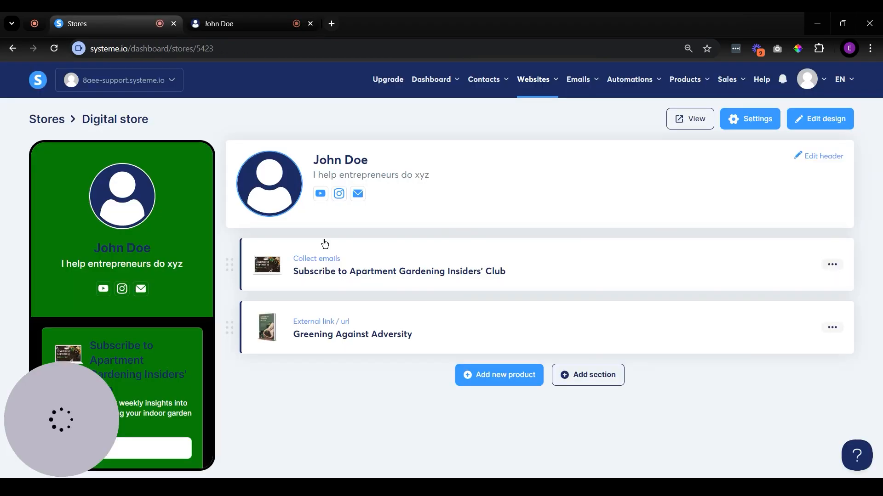
Replace the store header's profile picture with the photo of the woman in a hat among green hedges and save the header
{"action": "left_click", "coordinate": [831, 157]}
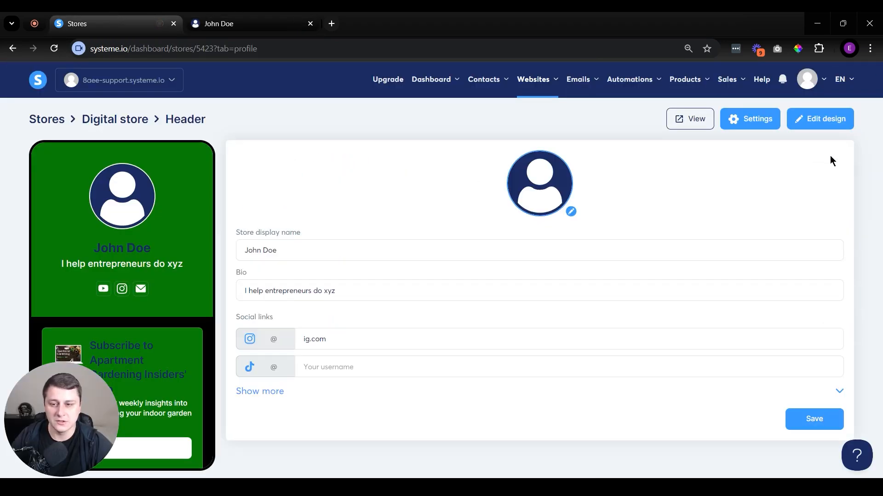
{"action": "left_click", "coordinate": [571, 211]}
{"action": "double_click", "coordinate": [572, 211]}
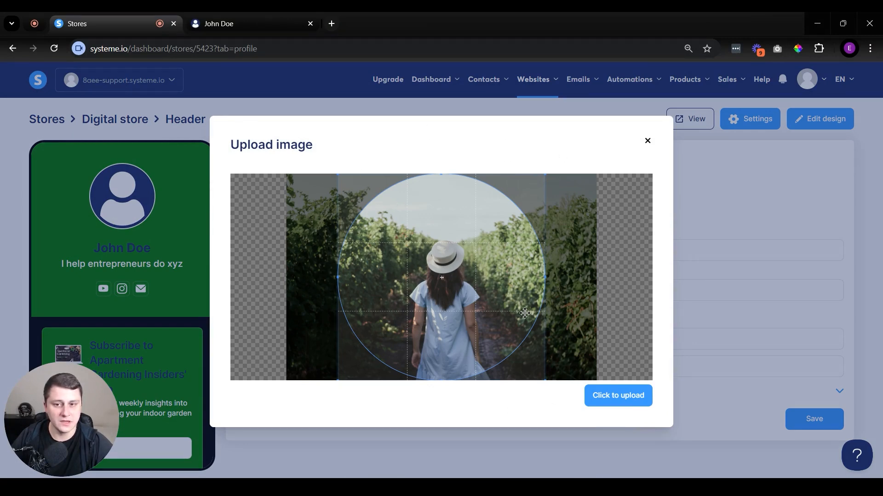
{"action": "left_click", "coordinate": [624, 394]}
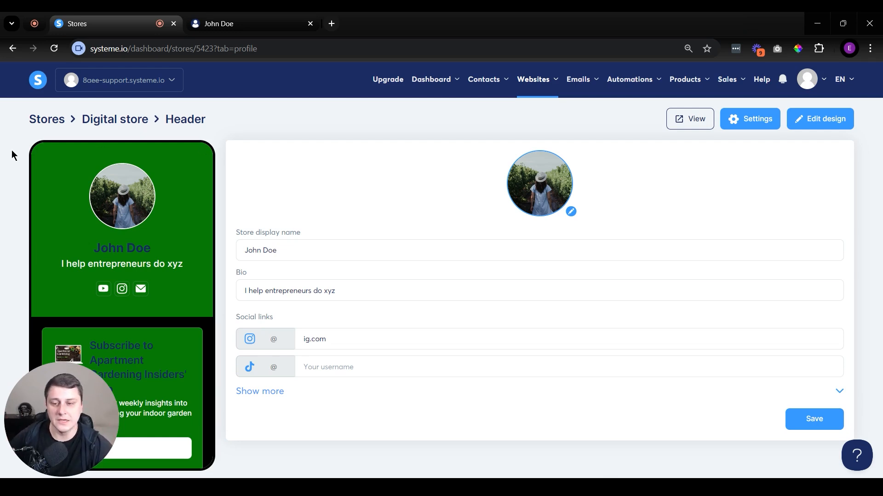
{"action": "left_click", "coordinate": [799, 411]}
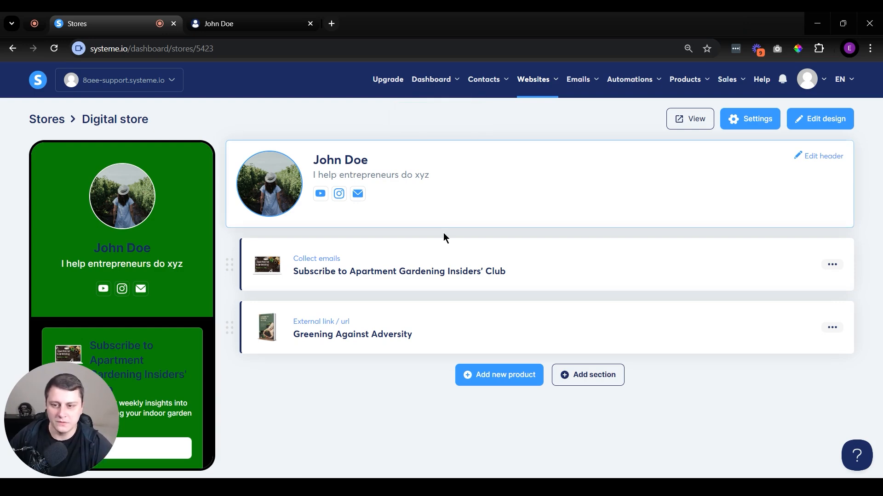
Add a Sell a digital download product and upload the Exclusive Plants Short-List laptop mockup as its thumbnail
{"action": "left_click", "coordinate": [485, 382]}
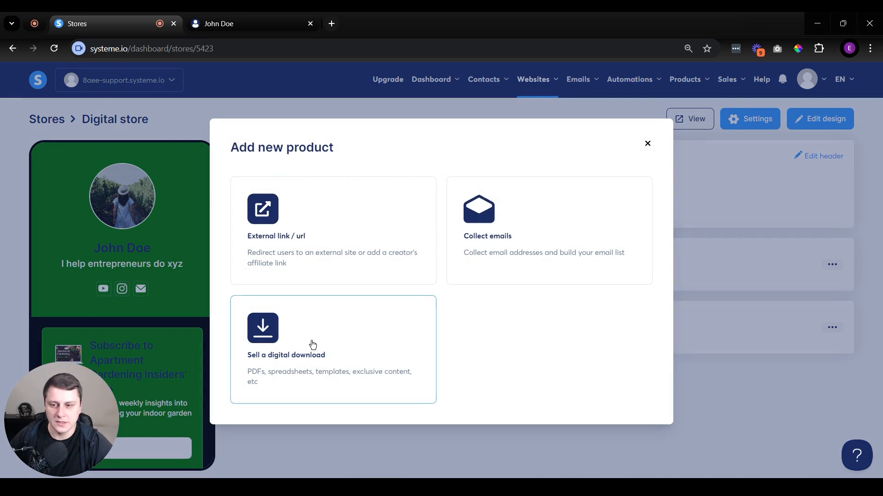
{"action": "left_click", "coordinate": [312, 345]}
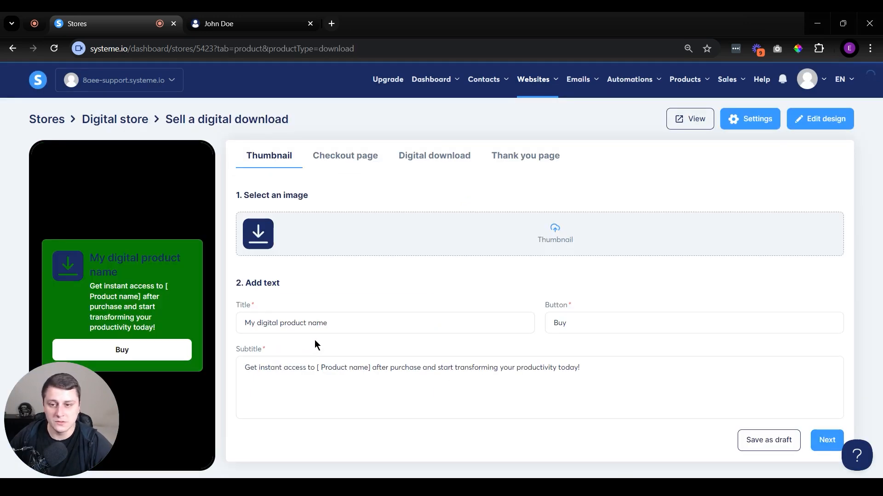
{"action": "left_click", "coordinate": [543, 243]}
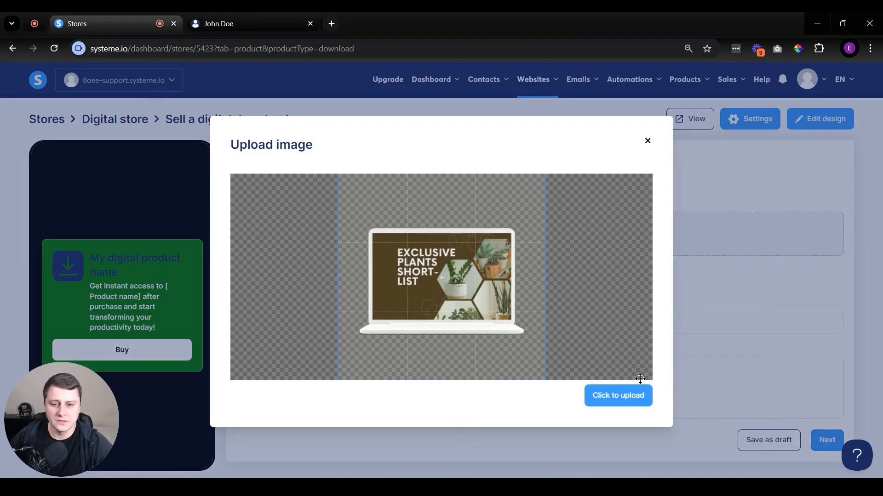
{"action": "left_click", "coordinate": [643, 396]}
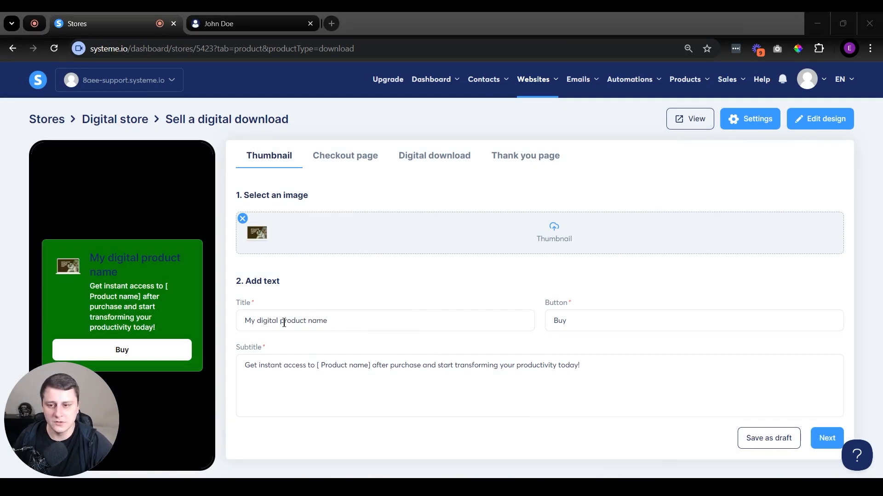
Title the thumbnail "Exclusive Plant Recommendations and Guides", subtitle it "Unlock a list of apartment-friendly plants that thrive indoors and on balconies", and continue to the checkout page
{"action": "triple_click", "coordinate": [285, 321]}
{"action": "type", "text": "Exclusive Plant Recommendations and Guides"}
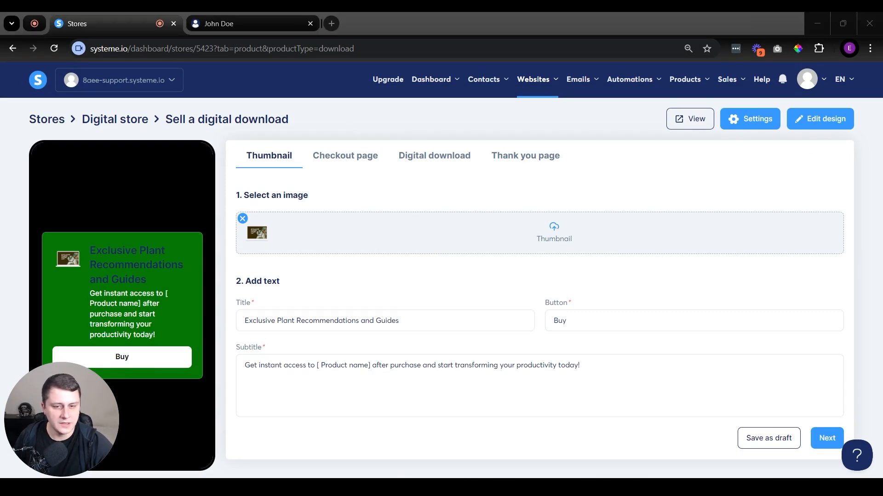
{"action": "triple_click", "coordinate": [393, 384]}
{"action": "type", "text": "Unlock a list of apartment-friendly plants that thrive indoors and on balconies"}
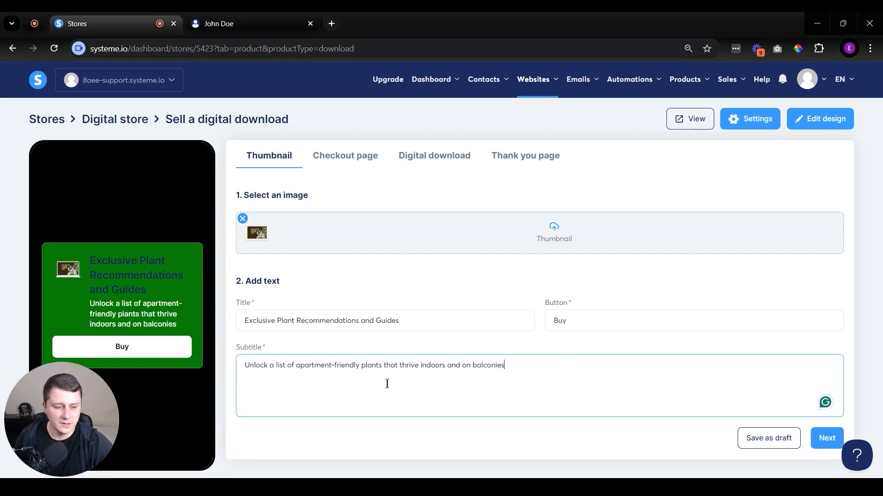
{"action": "left_click", "coordinate": [613, 324]}
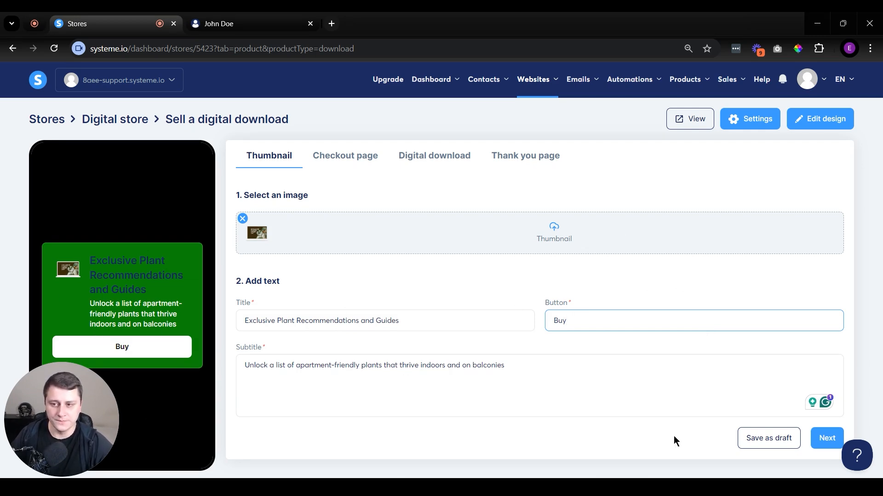
{"action": "left_click", "coordinate": [828, 439]}
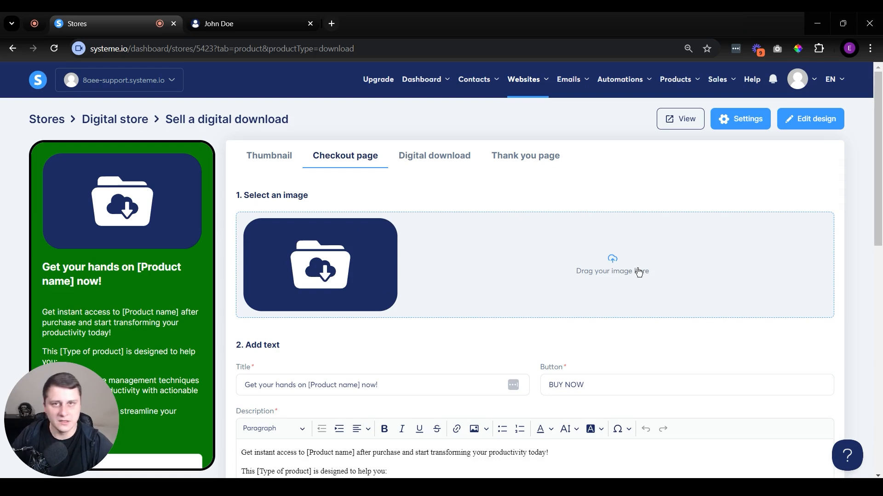
Upload the Exclusive Plants Short-List mockup as the checkout page image, cropped closer around the laptop
{"action": "left_click", "coordinate": [654, 262]}
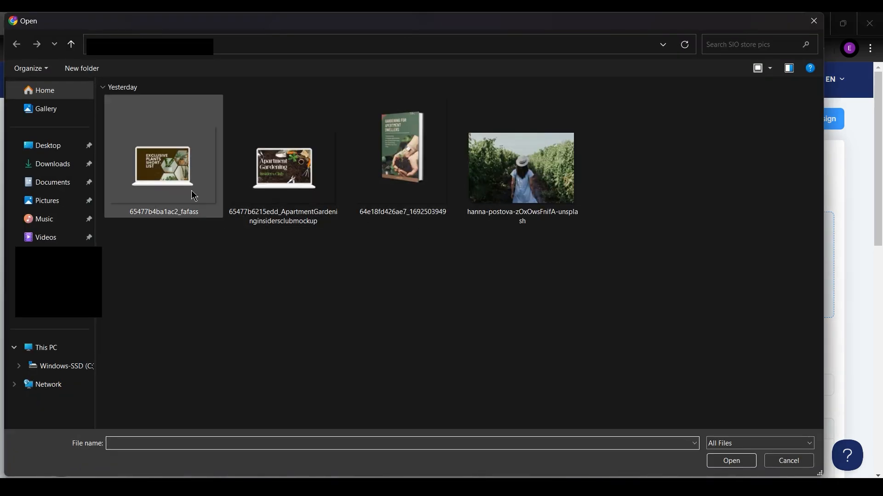
{"action": "double_click", "coordinate": [195, 196]}
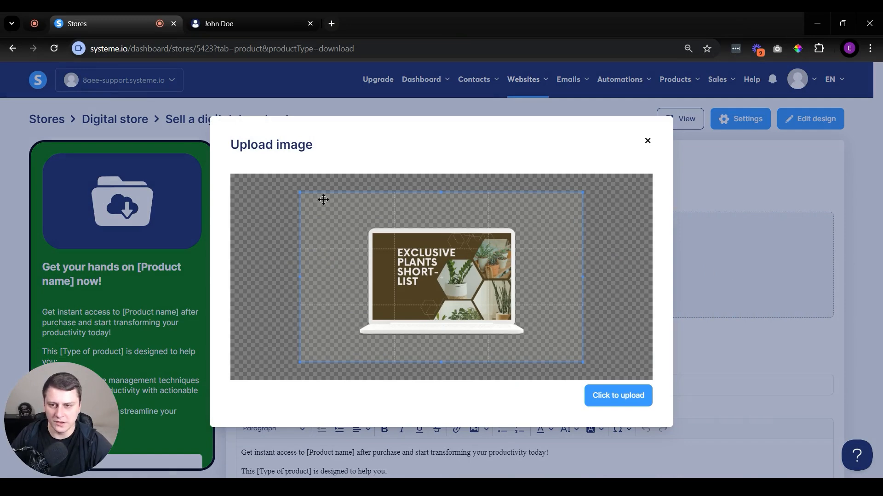
{"action": "left_click_drag", "start_coordinate": [300, 193], "coordinate": [335, 214]}
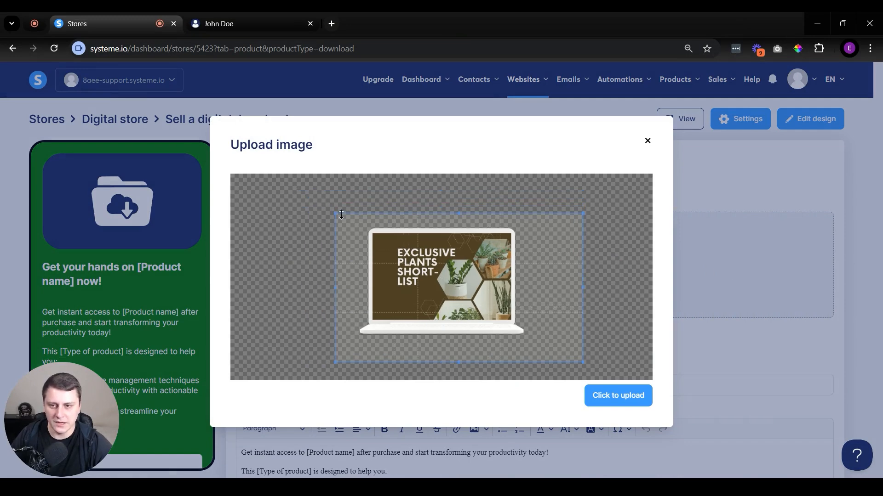
{"action": "left_click_drag", "start_coordinate": [584, 363], "coordinate": [550, 348]}
{"action": "left_click_drag", "start_coordinate": [491, 306], "coordinate": [487, 308]}
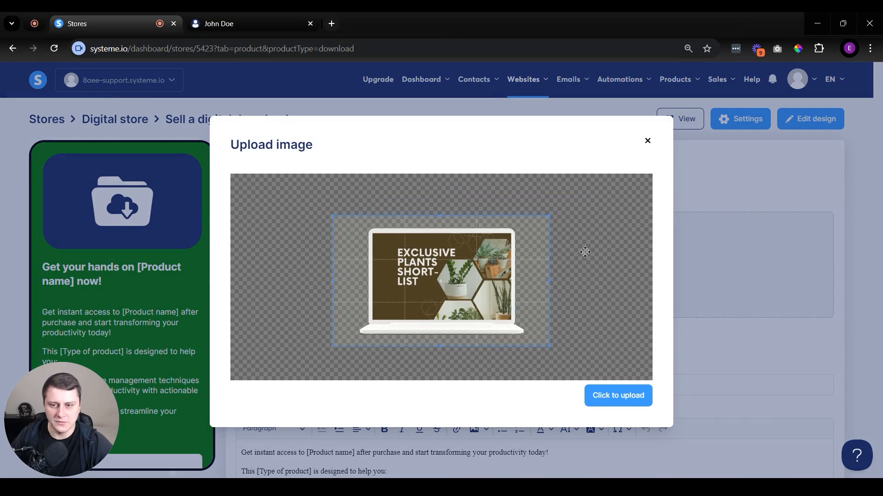
{"action": "left_click", "coordinate": [617, 402]}
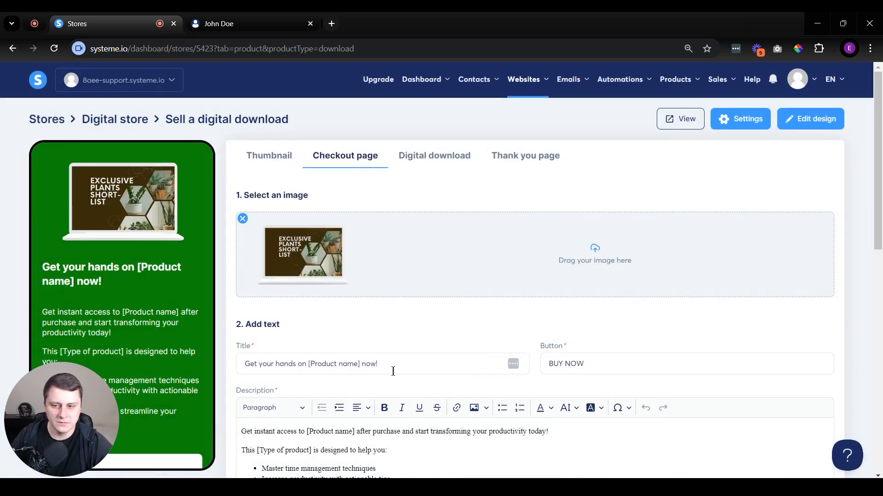
Review the checkout page's default title, button text and description alongside the mobile preview
{"action": "left_click_drag", "start_coordinate": [396, 368], "coordinate": [308, 364]}
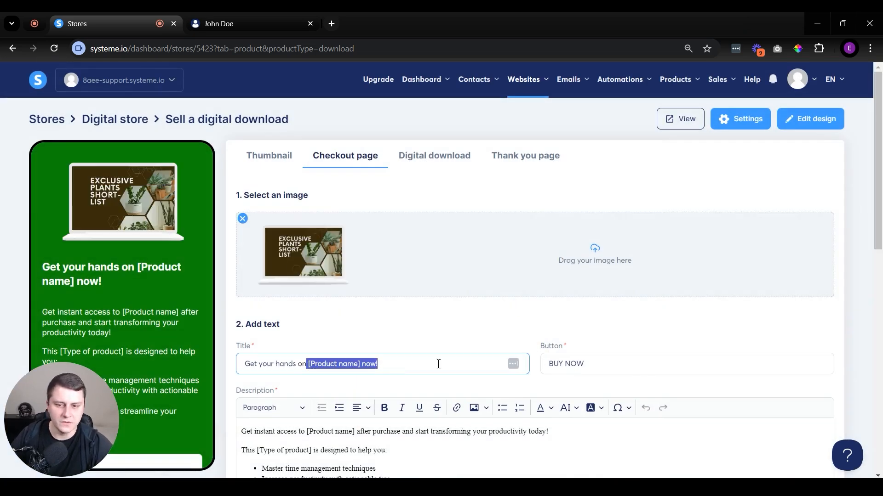
{"action": "left_click_drag", "start_coordinate": [611, 361], "coordinate": [453, 357]}
{"action": "scroll", "coordinate": [126, 302], "scroll_direction": "down", "scroll_amount": 3}
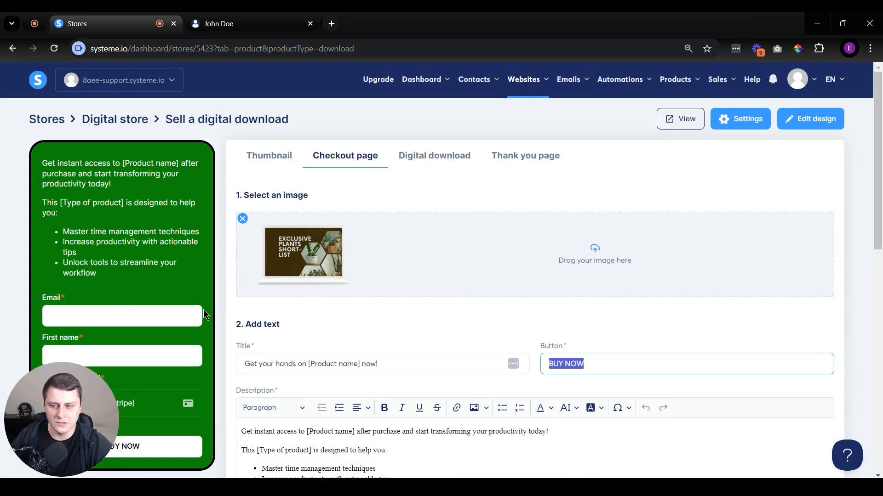
{"action": "scroll", "coordinate": [195, 310], "scroll_direction": "down", "scroll_amount": 5}
{"action": "scroll", "coordinate": [163, 308], "scroll_direction": "up", "scroll_amount": 3}
{"action": "scroll", "coordinate": [460, 352], "scroll_direction": "up", "scroll_amount": 5}
{"action": "scroll", "coordinate": [514, 352], "scroll_direction": "down", "scroll_amount": 2}
{"action": "left_click", "coordinate": [366, 371]}
{"action": "left_click_drag", "start_coordinate": [256, 335], "coordinate": [313, 335]}
{"action": "left_click", "coordinate": [375, 350]}
{"action": "triple_click", "coordinate": [375, 350]}
{"action": "scroll", "coordinate": [386, 347], "scroll_direction": "down", "scroll_amount": 1}
{"action": "left_click", "coordinate": [388, 347]}
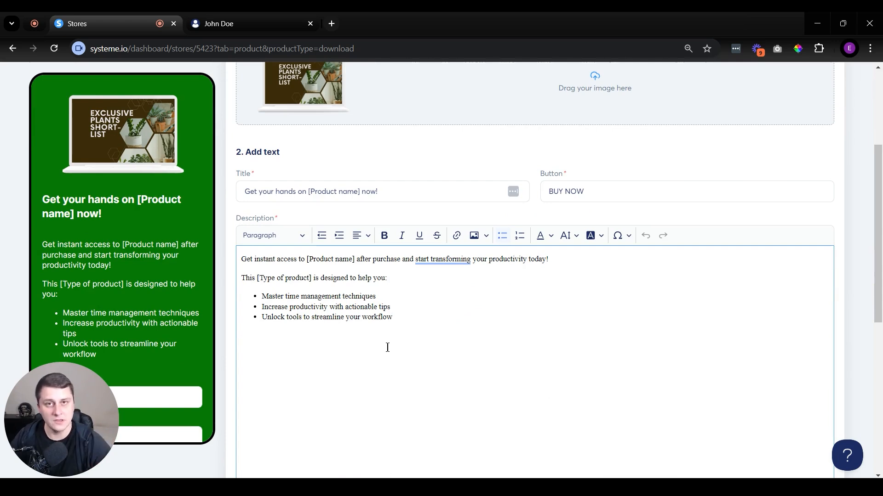
{"action": "left_click", "coordinate": [432, 290]}
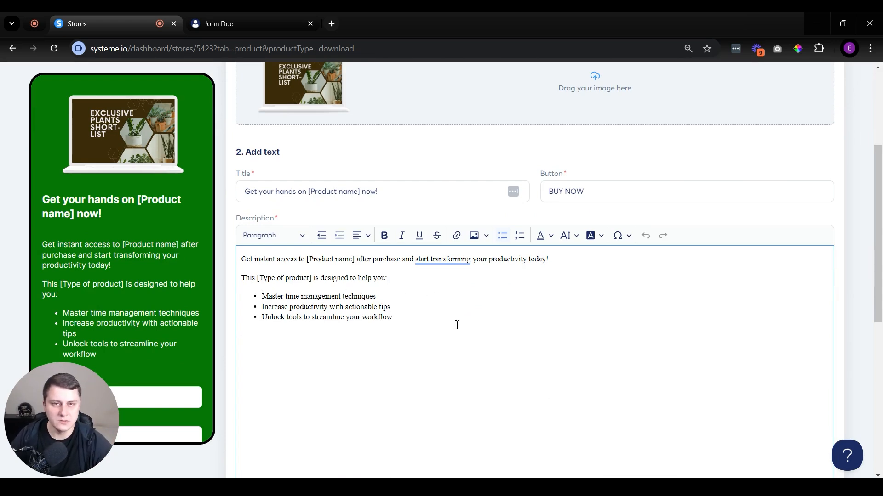
{"action": "scroll", "coordinate": [457, 325], "scroll_direction": "down", "scroll_amount": 3}
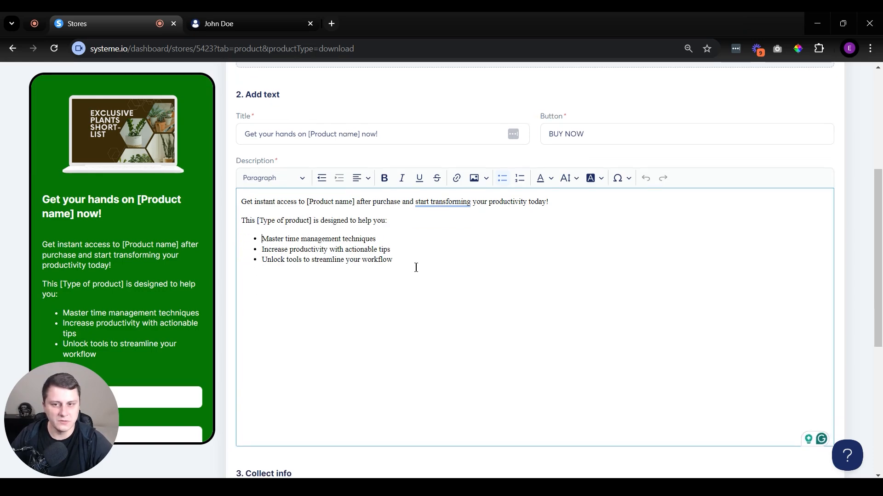
{"action": "scroll", "coordinate": [437, 266], "scroll_direction": "up", "scroll_amount": 6}
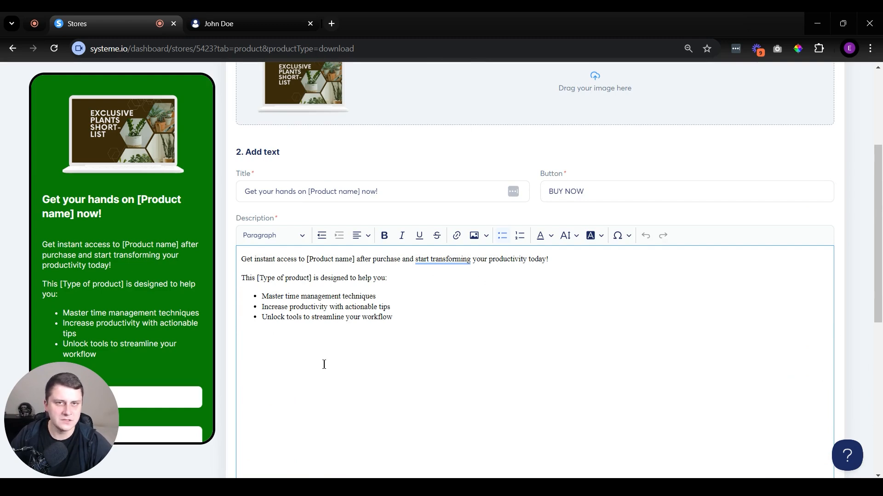
{"action": "left_click", "coordinate": [422, 336]}
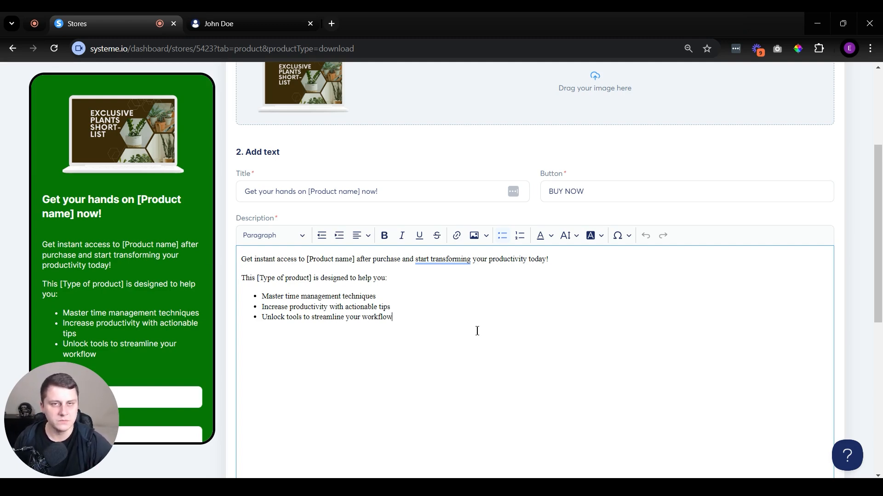
Look through the extra customer fields available for the checkout page's collected info, without adding any
{"action": "scroll", "coordinate": [478, 331], "scroll_direction": "down", "scroll_amount": 4}
{"action": "key", "text": "Up"}
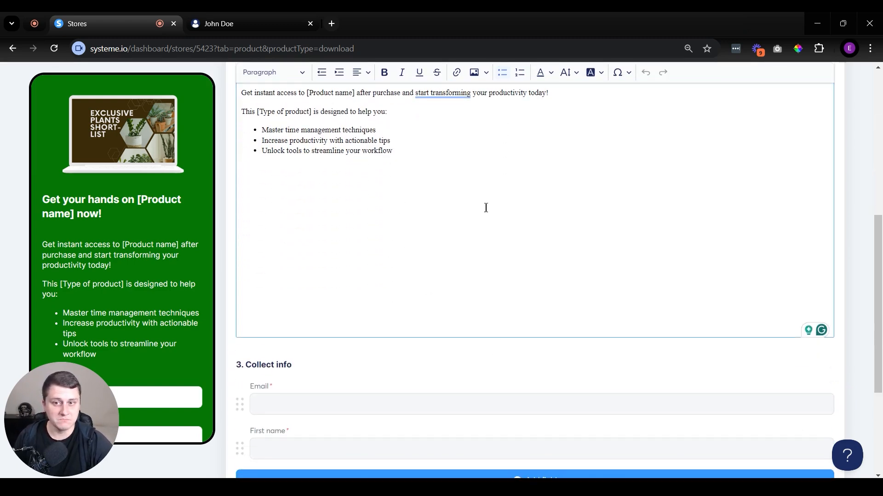
{"action": "scroll", "coordinate": [501, 206], "scroll_direction": "down", "scroll_amount": 2}
{"action": "scroll", "coordinate": [501, 206], "scroll_direction": "down", "scroll_amount": 3}
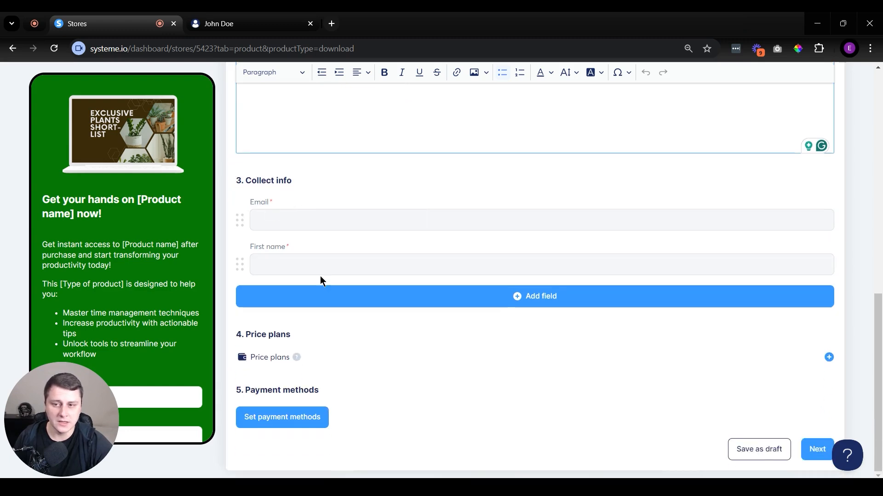
{"action": "left_click", "coordinate": [536, 296]}
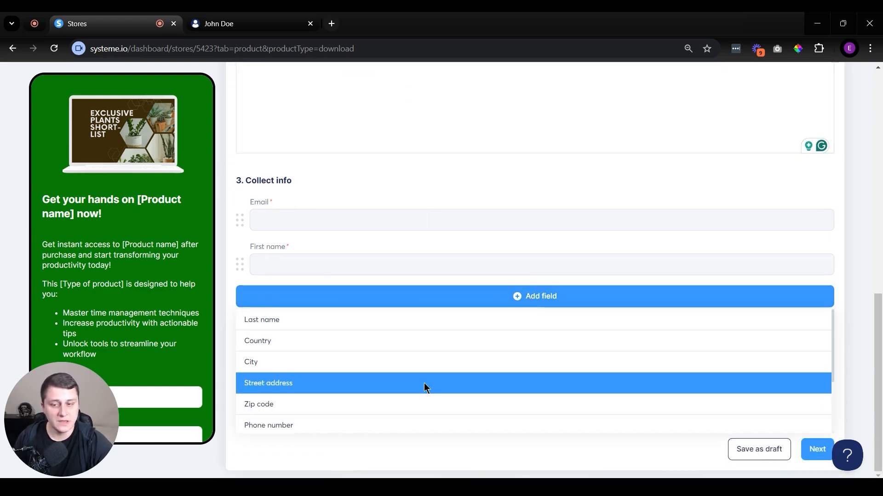
{"action": "scroll", "coordinate": [377, 345], "scroll_direction": "down", "scroll_amount": 1}
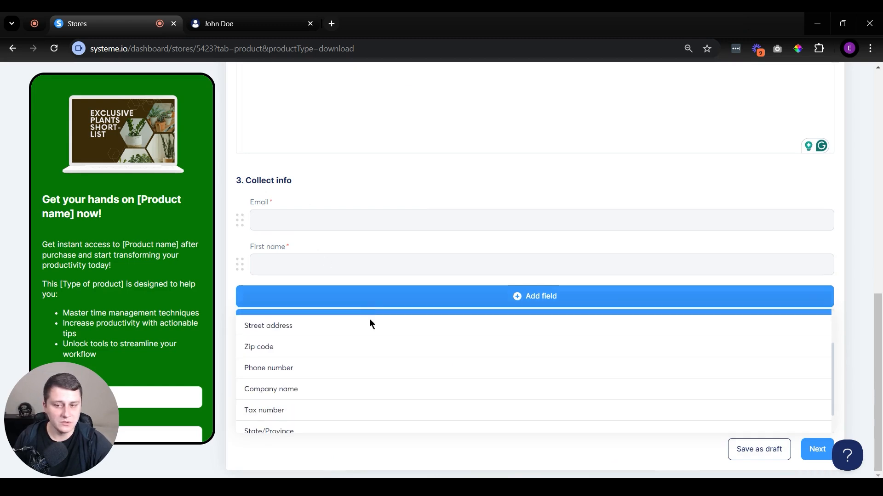
{"action": "scroll", "coordinate": [294, 331], "scroll_direction": "down", "scroll_amount": 1}
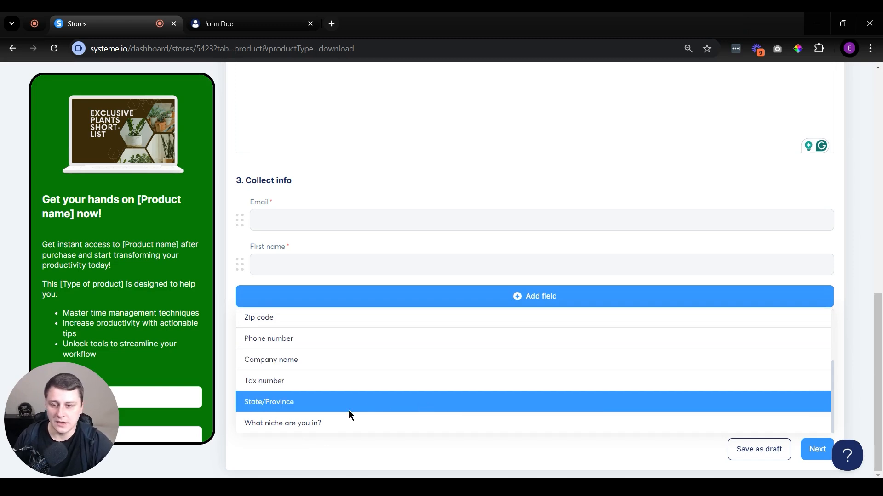
{"action": "left_click", "coordinate": [239, 253]}
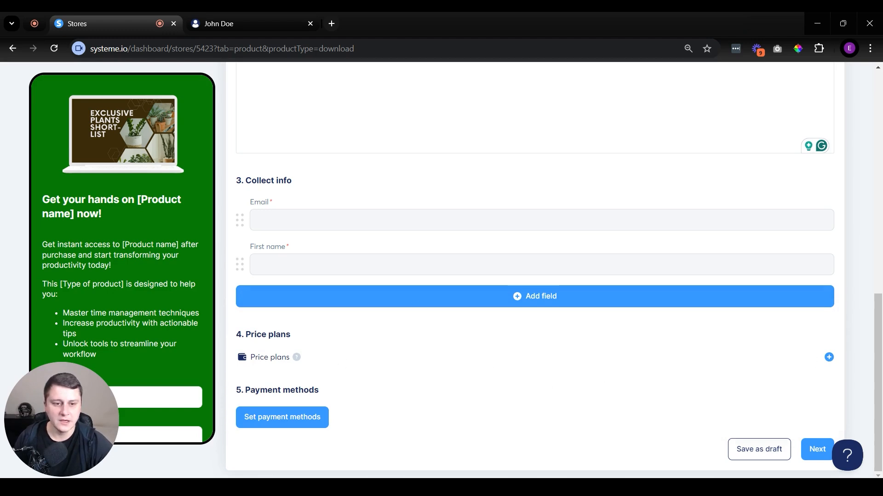
Add a price plan entry to the checkout page and browse the existing one-time payment plans without choosing one
{"action": "left_click", "coordinate": [829, 357]}
{"action": "scroll", "coordinate": [414, 230], "scroll_direction": "down", "scroll_amount": 3}
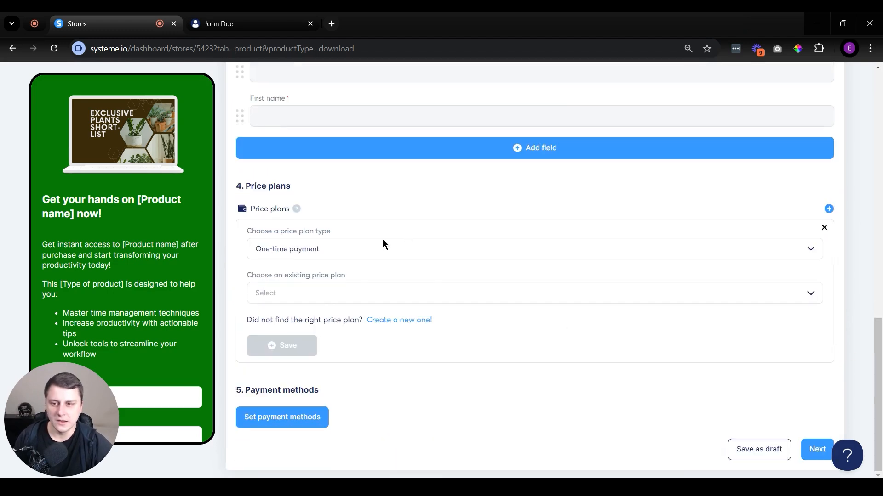
{"action": "left_click", "coordinate": [306, 294]}
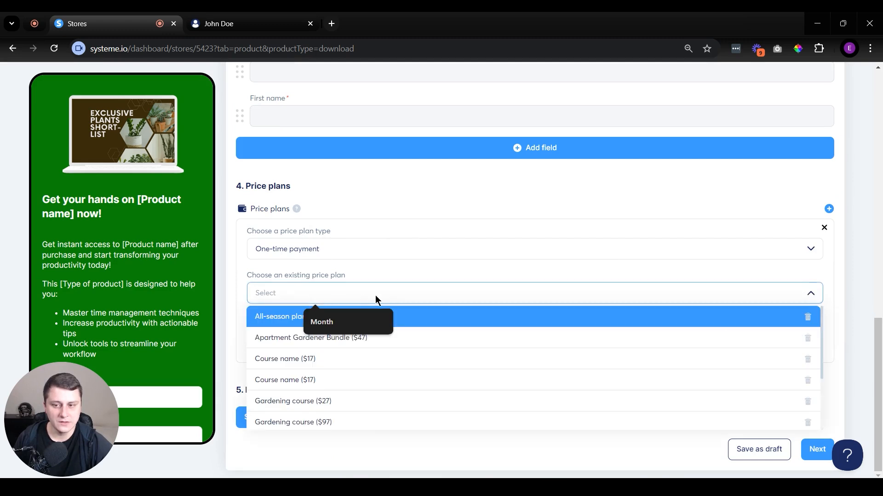
{"action": "left_click", "coordinate": [381, 322]}
{"action": "scroll", "coordinate": [362, 333], "scroll_direction": "down", "scroll_amount": 3}
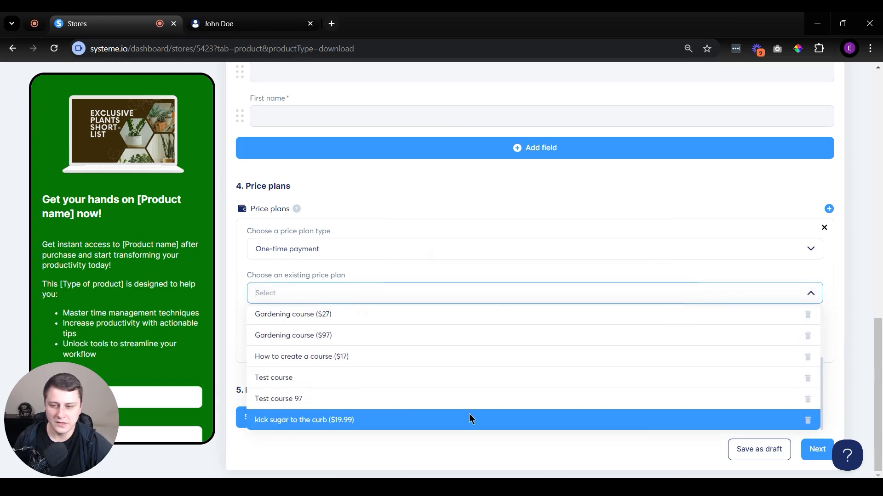
{"action": "scroll", "coordinate": [398, 371], "scroll_direction": "up", "scroll_amount": 5}
{"action": "left_click", "coordinate": [246, 269]}
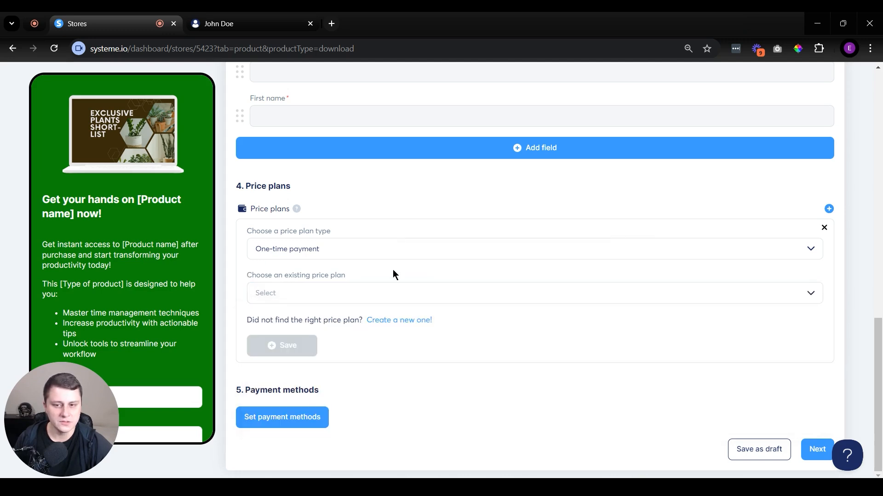
Create a new price plan named "Exclusive Plants Short List Guide" for both the order form and the dashboard
{"action": "left_click", "coordinate": [402, 320]}
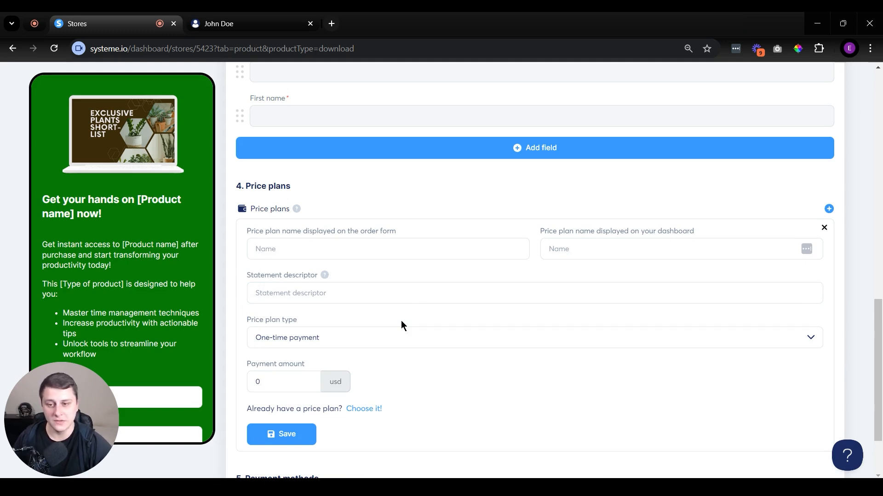
{"action": "left_click", "coordinate": [390, 259]}
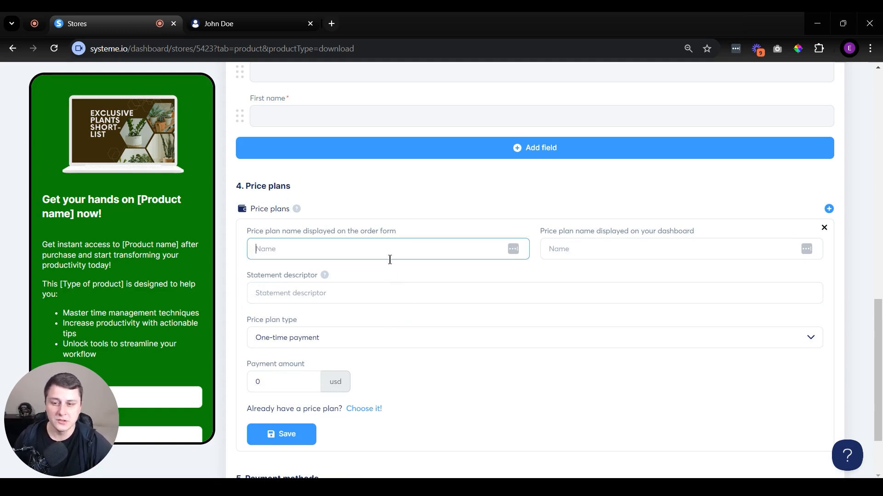
{"action": "type", "text": "Exclusive "}
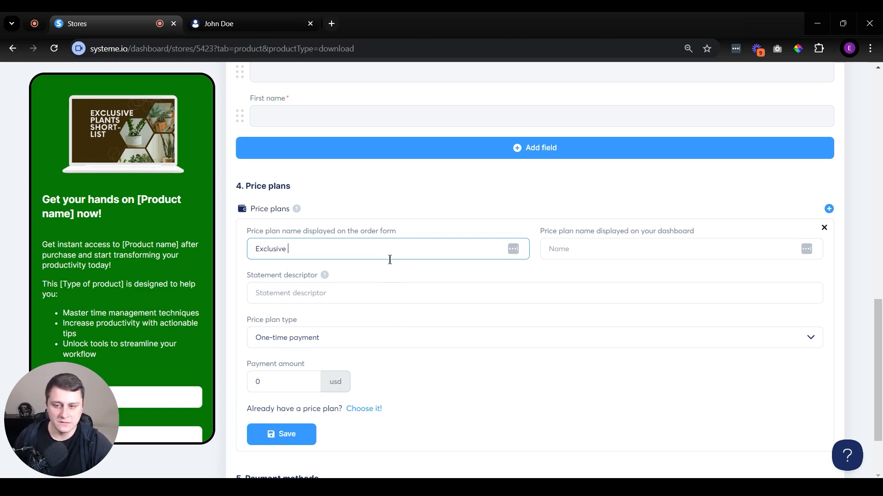
{"action": "type", "text": "Plants Short"}
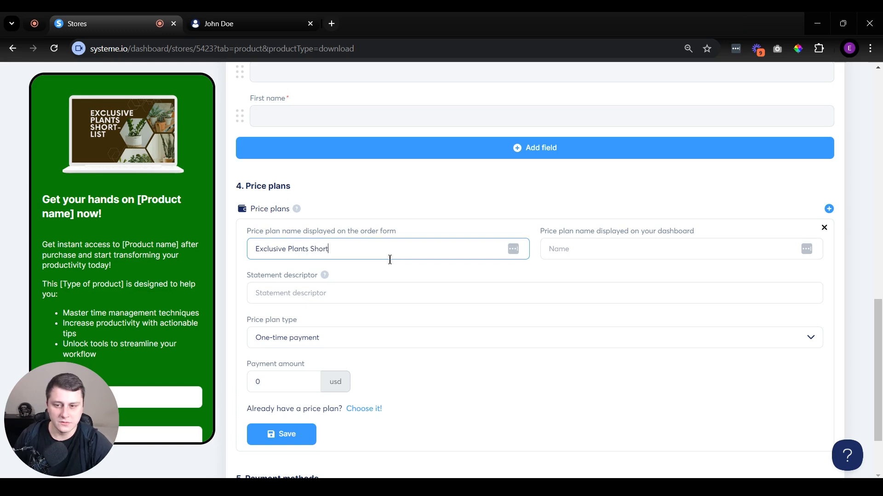
{"action": "type", "text": " List GHui"}
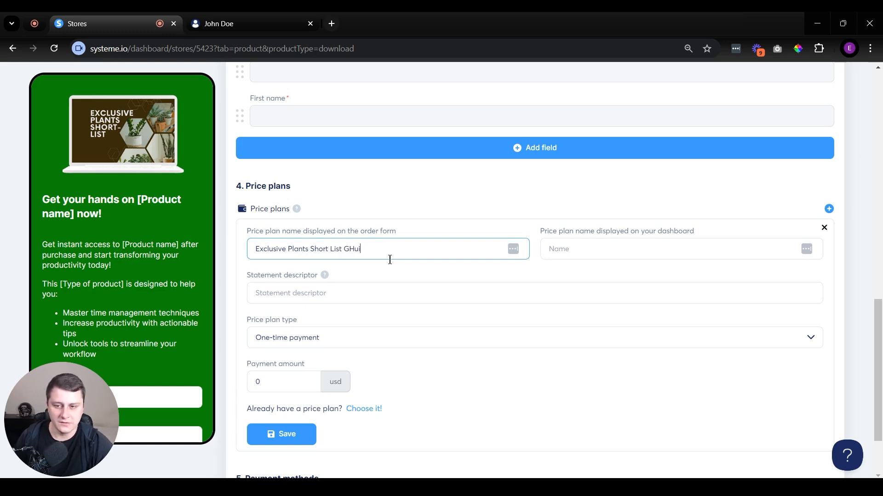
{"action": "key", "text": "BackSpace"}
{"action": "key", "text": "BackSpace"}
{"action": "key", "text": "BackSpace"}
{"action": "type", "text": "uide"}
{"action": "key", "text": "ctrl+a"}
{"action": "key", "text": "ctrl+c"}
{"action": "key", "text": "Tab"}
{"action": "key", "text": "ctrl+v"}
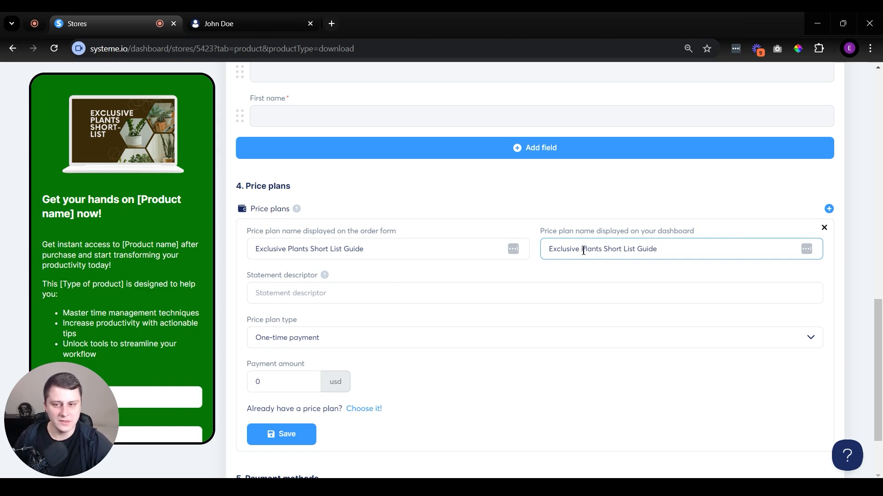
Enter "Exclusive Plants Guide" as the price plan's statement descriptor
{"action": "left_click", "coordinate": [262, 294]}
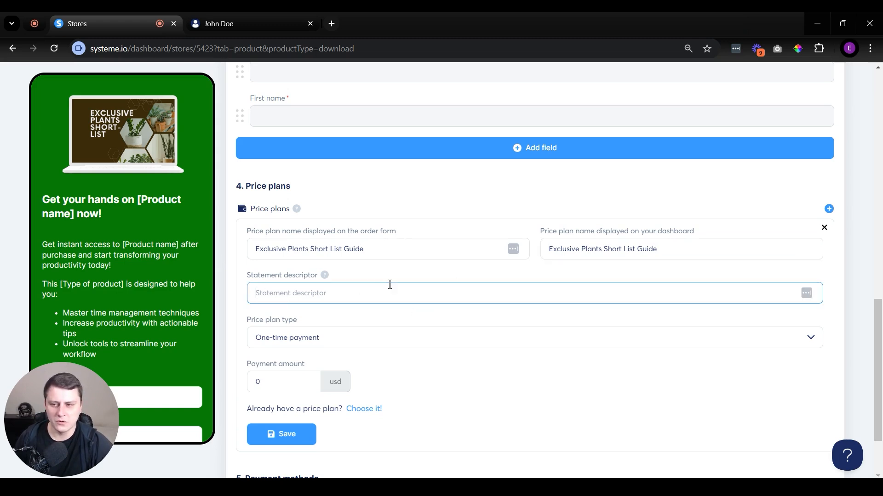
{"action": "type", "text": "Exclusive Plants GUide"}
{"action": "key", "text": "BackSpace"}
{"action": "key", "text": "BackSpace"}
{"action": "key", "text": "BackSpace"}
{"action": "type", "text": "uide"}
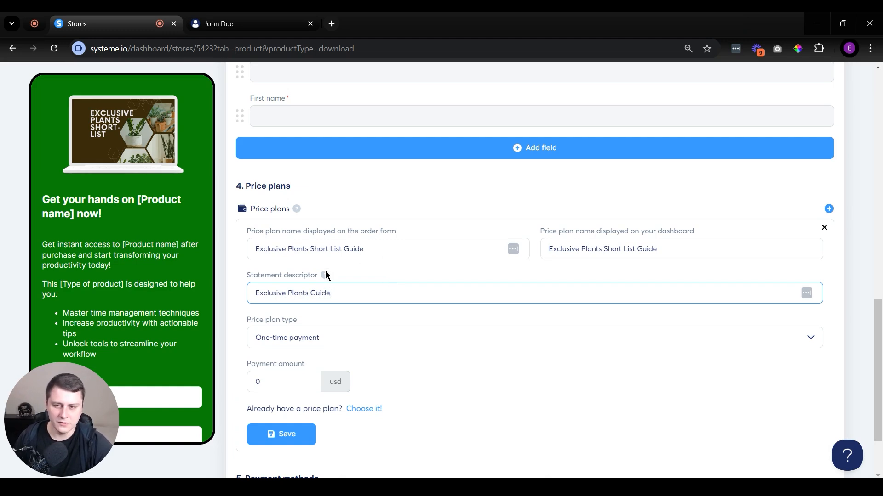
Check the statement descriptor's help note and shorten the descriptor to "Exclusive Plants"
{"action": "left_click", "coordinate": [325, 275]}
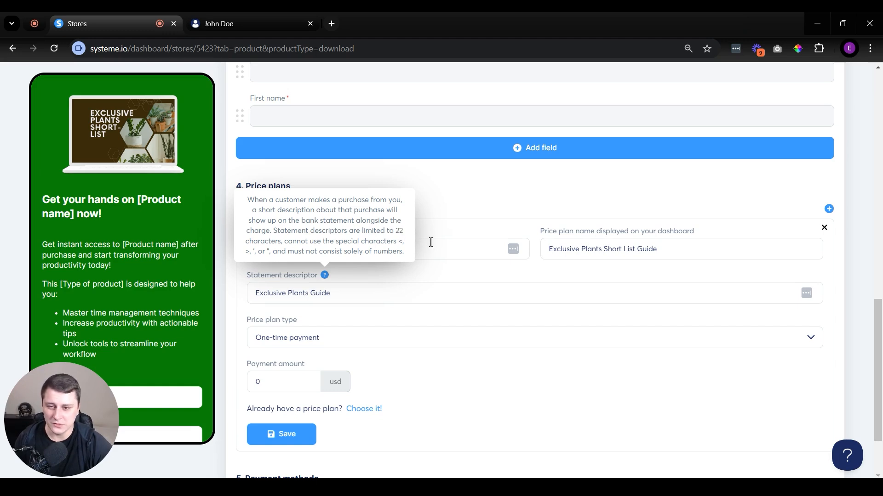
{"action": "left_click", "coordinate": [355, 290]}
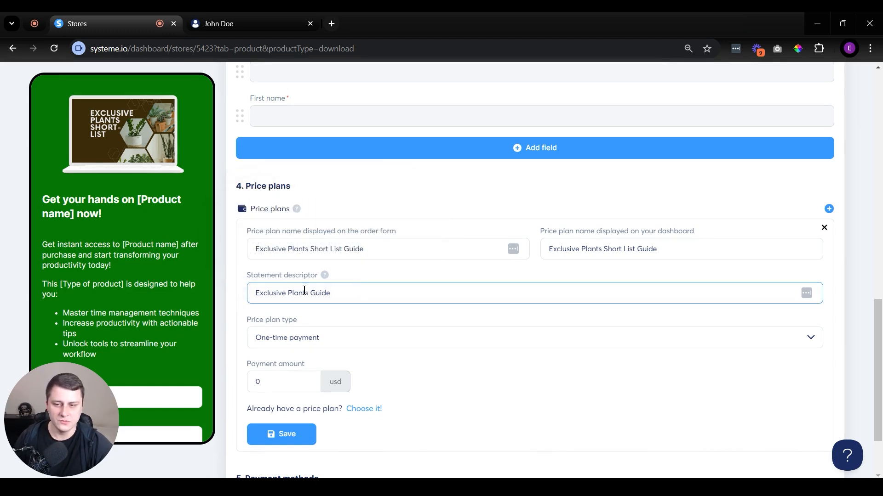
{"action": "left_click_drag", "start_coordinate": [260, 292], "coordinate": [308, 293]}
{"action": "left_click", "coordinate": [364, 291]}
{"action": "key", "text": "BackSpace"}
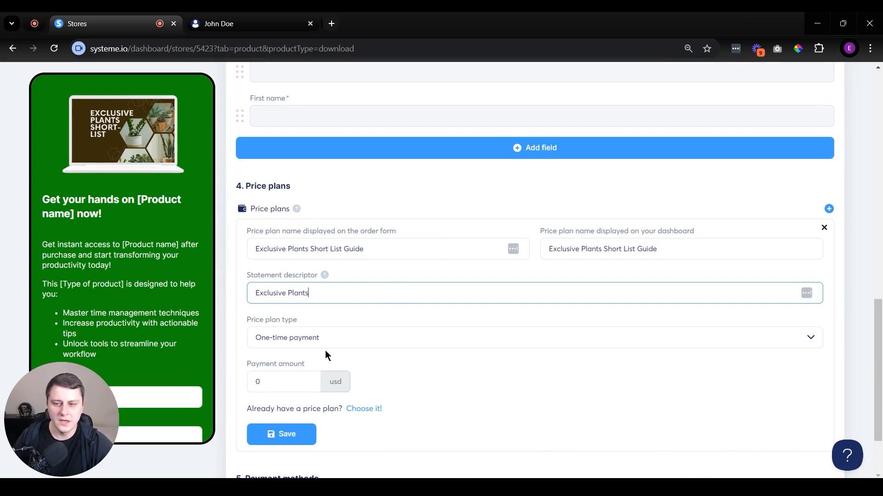
Keep the price plan type as one-time payment, set the amount to 27 USD and save the plan
{"action": "left_click", "coordinate": [371, 336]}
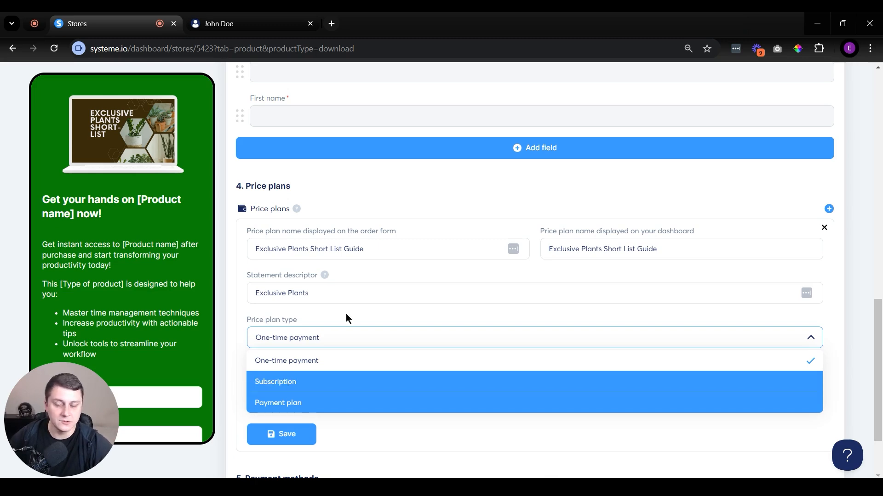
{"action": "left_click", "coordinate": [259, 366]}
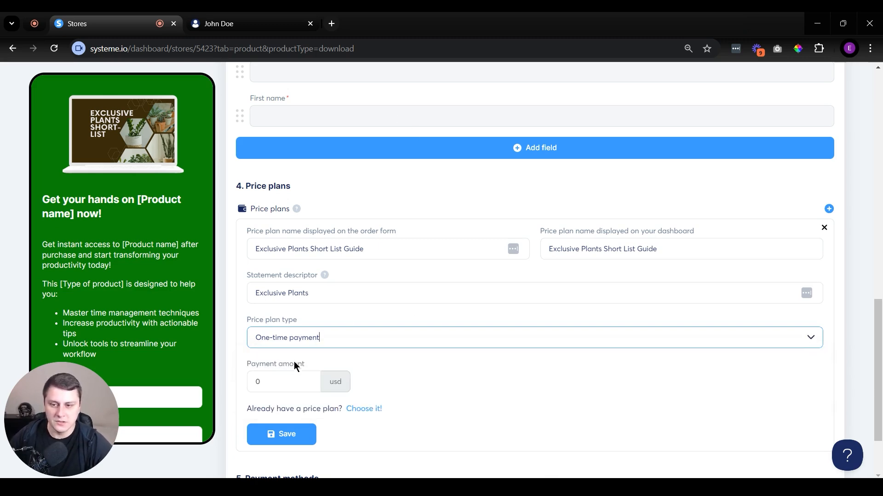
{"action": "key", "text": "BackSpace"}
{"action": "type", "text": "27"}
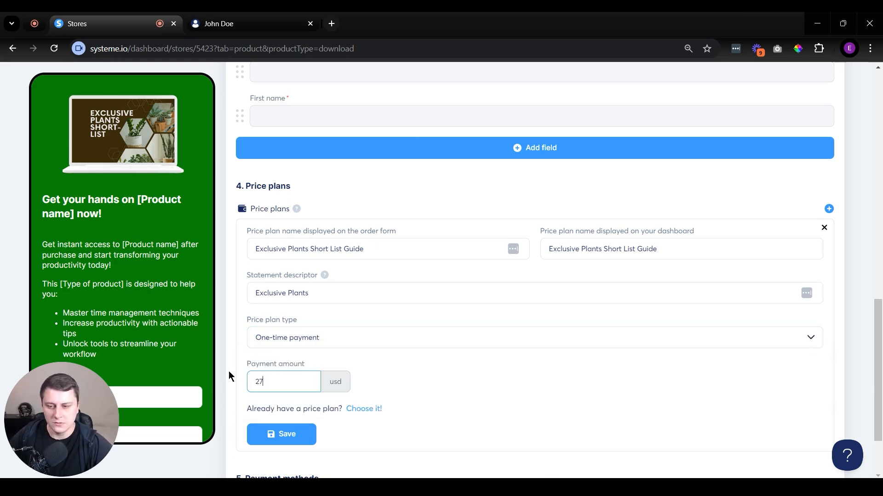
{"action": "scroll", "coordinate": [501, 366], "scroll_direction": "down", "scroll_amount": 1}
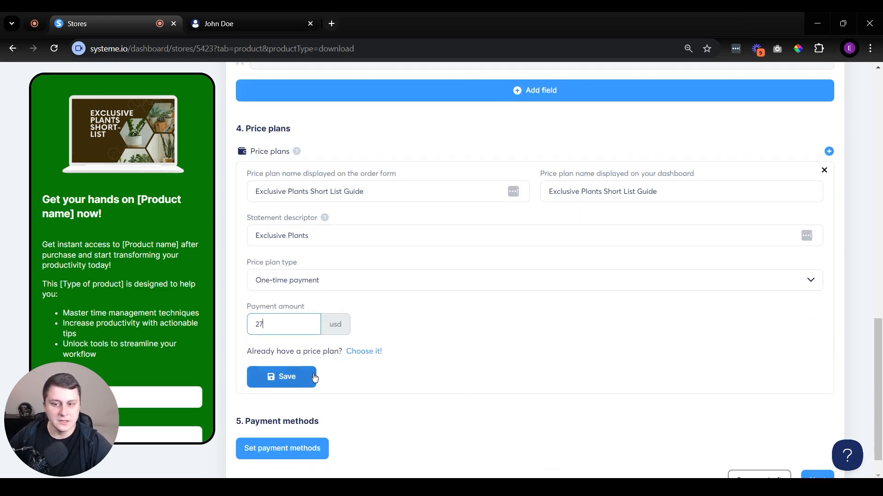
{"action": "left_click", "coordinate": [279, 378]}
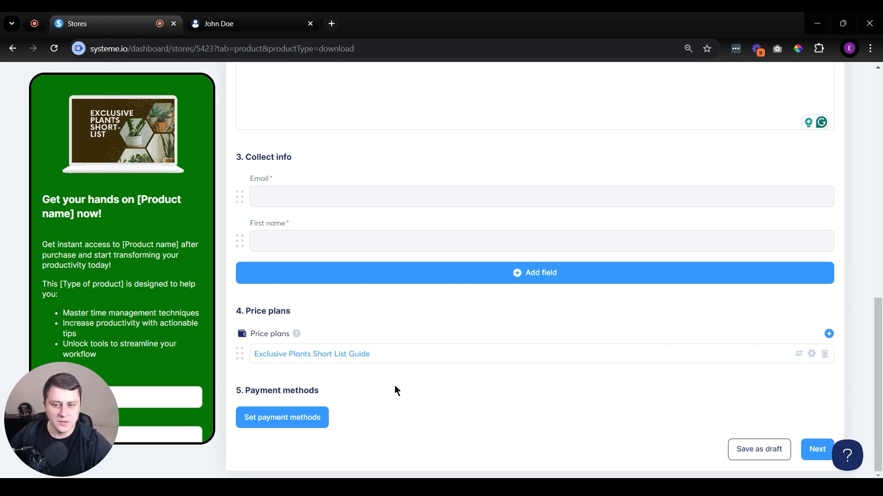
Save the payment methods with U.S. Dollar and credit cards (Stripe), and continue to the digital download settings
{"action": "left_click", "coordinate": [317, 413]}
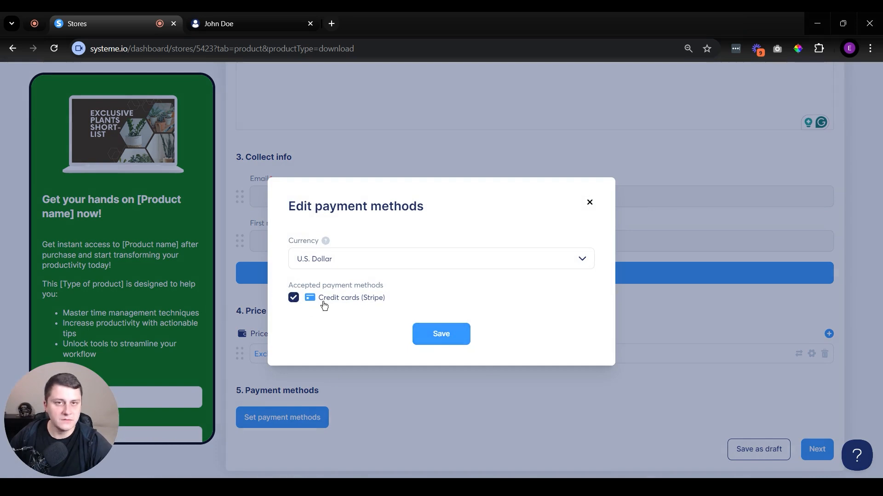
{"action": "left_click", "coordinate": [327, 262]}
{"action": "left_click", "coordinate": [327, 261]}
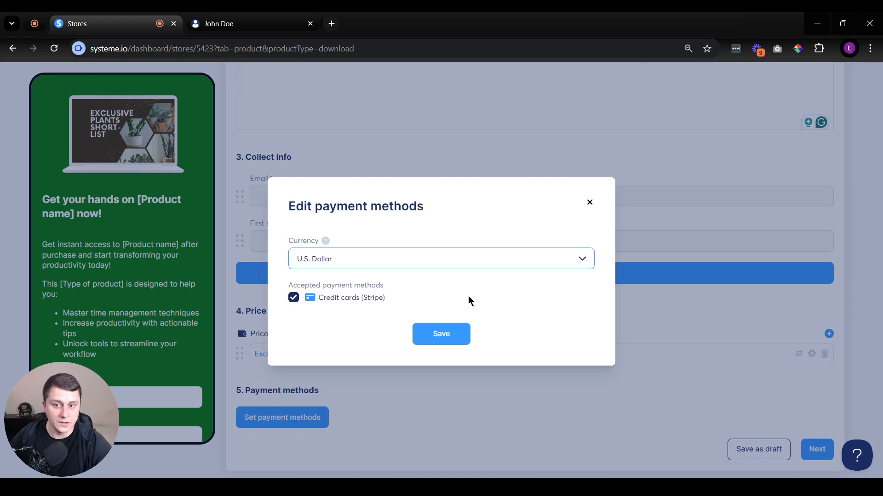
{"action": "left_click", "coordinate": [459, 330]}
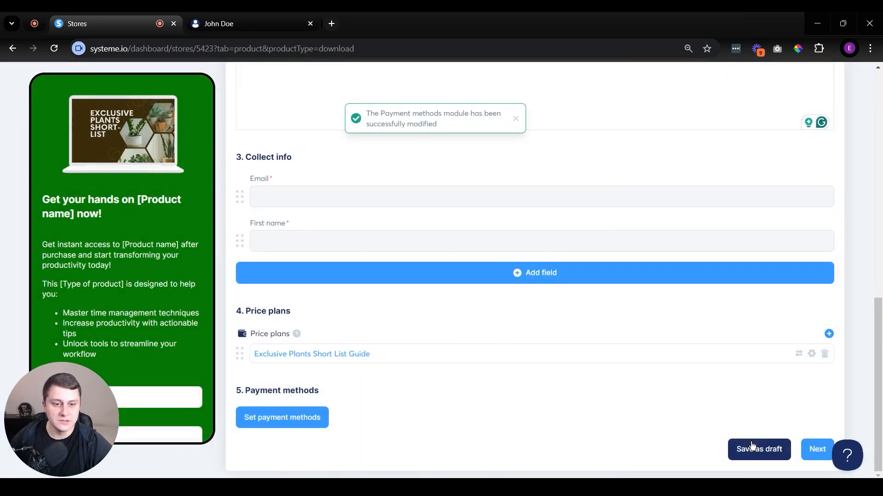
{"action": "left_click", "coordinate": [752, 446]}
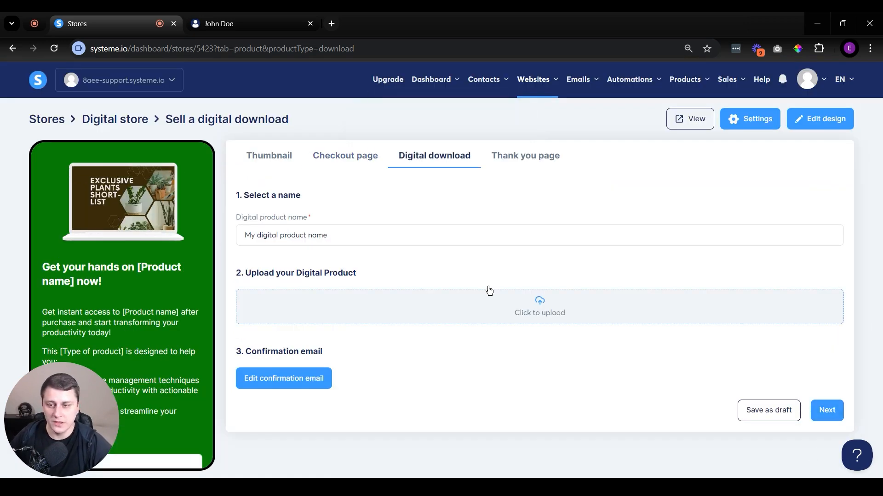
Upload the image 64e18fd426ae7_1692503949.png as the digital product file, keeping the name "My digital product name"
{"action": "triple_click", "coordinate": [368, 234]}
{"action": "left_click", "coordinate": [398, 233]}
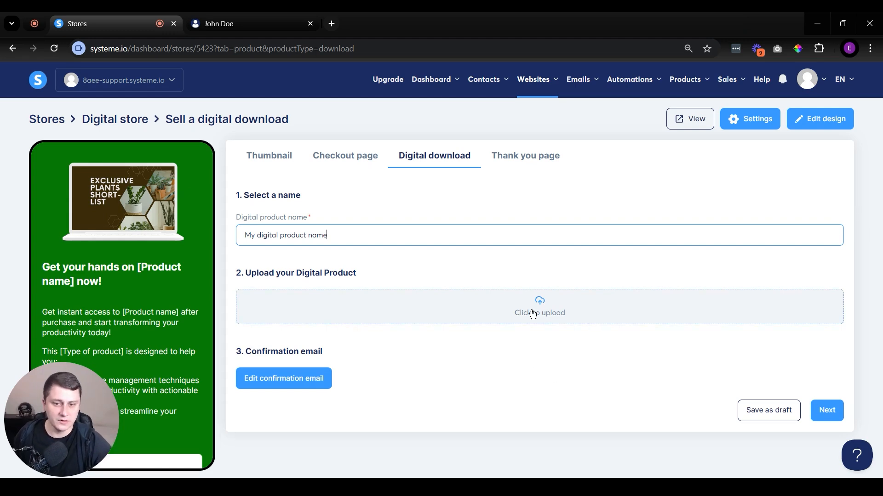
{"action": "left_click", "coordinate": [557, 322]}
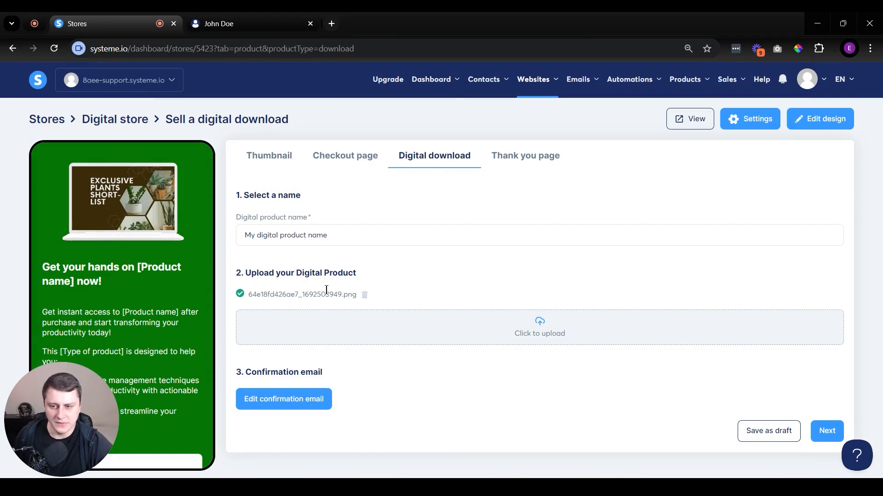
Open the confirmation email and review its subject, body text, downloadable file links placeholder, sender settings and personalization substitutes
{"action": "left_click", "coordinate": [268, 404]}
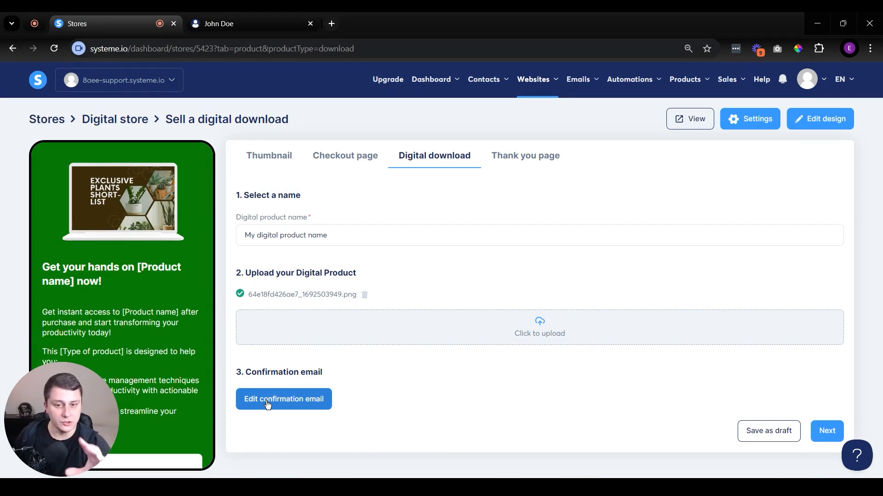
{"action": "left_click", "coordinate": [268, 404]}
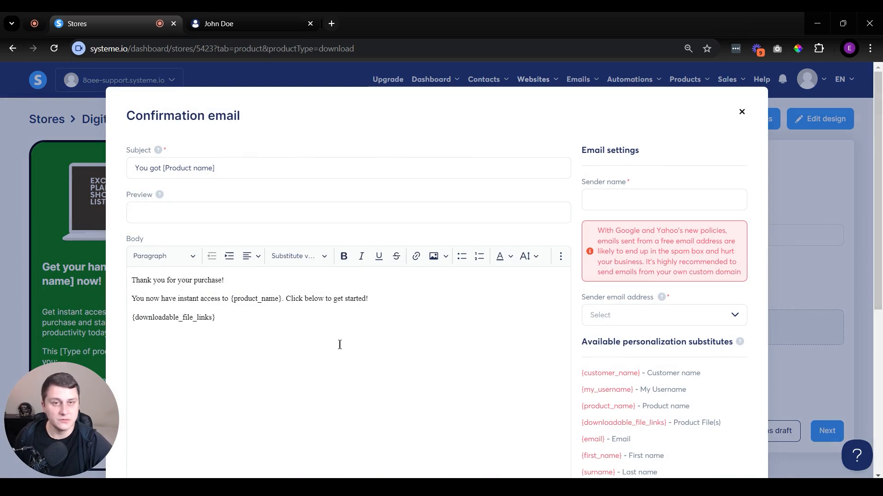
{"action": "scroll", "coordinate": [368, 322], "scroll_direction": "down", "scroll_amount": 2}
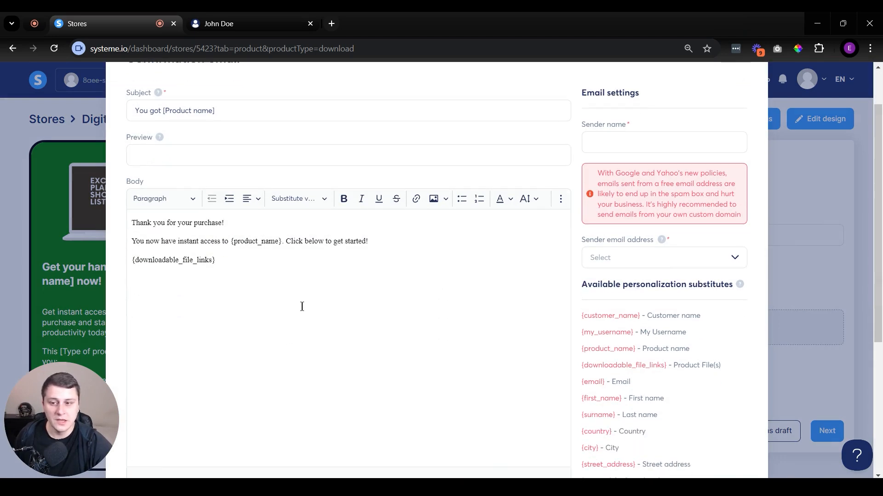
{"action": "left_click_drag", "start_coordinate": [226, 258], "coordinate": [132, 260]}
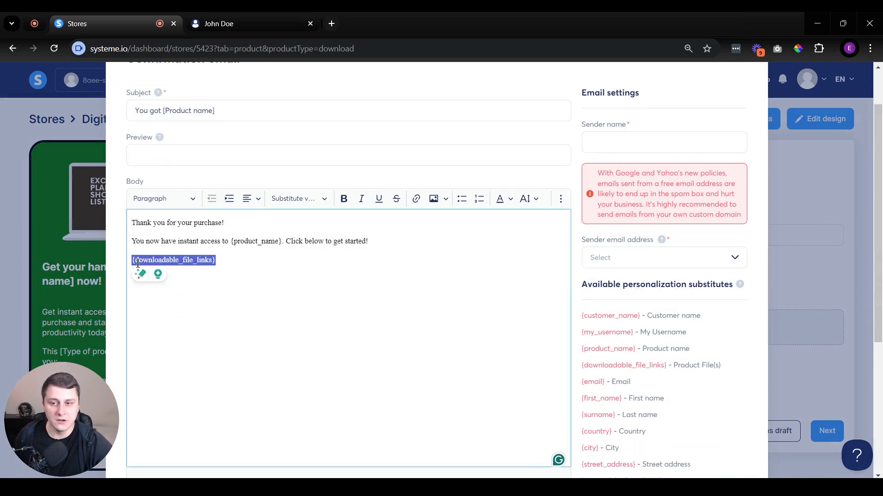
{"action": "left_click_drag", "start_coordinate": [232, 261], "coordinate": [88, 266]}
{"action": "left_click", "coordinate": [365, 377]}
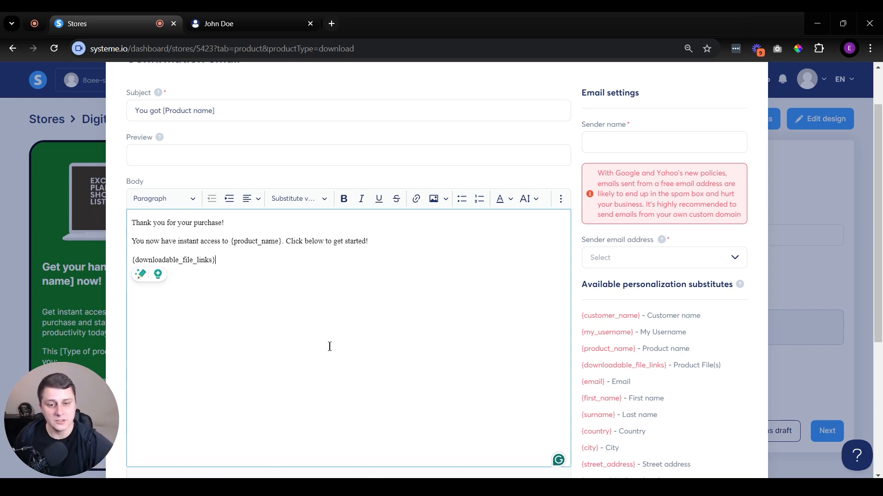
{"action": "scroll", "coordinate": [601, 332], "scroll_direction": "up", "scroll_amount": 1}
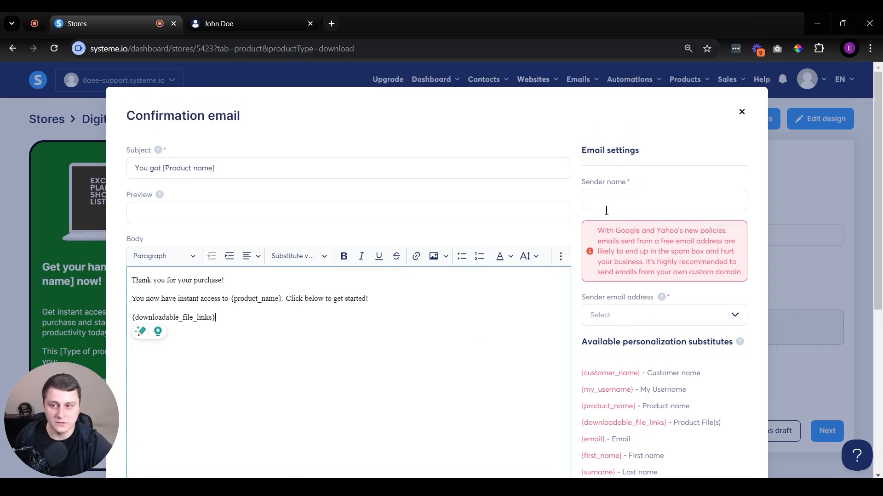
{"action": "left_click_drag", "start_coordinate": [259, 169], "coordinate": [125, 184]}
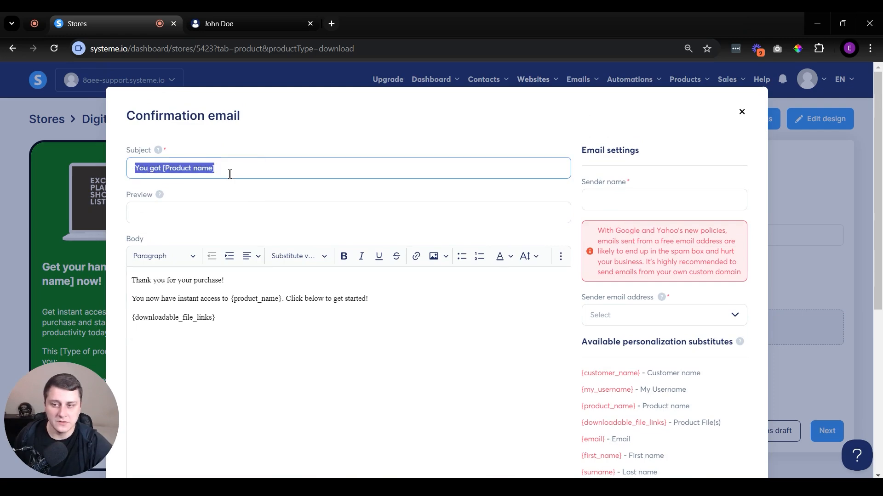
{"action": "scroll", "coordinate": [398, 287], "scroll_direction": "down", "scroll_amount": 6}
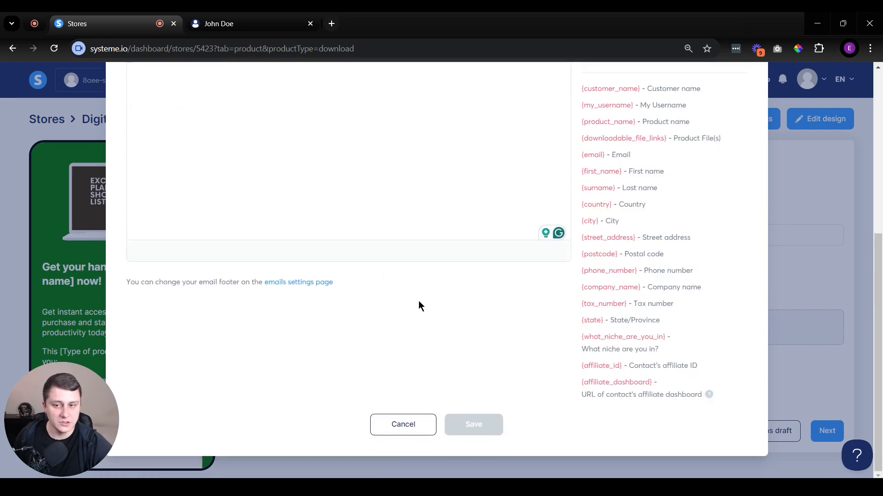
{"action": "scroll", "coordinate": [419, 306], "scroll_direction": "up", "scroll_amount": 6}
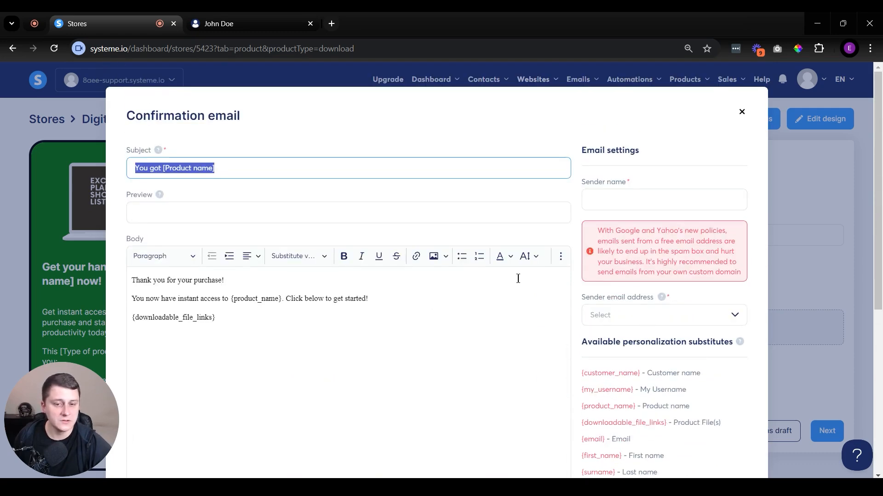
Close the confirmation email without changes and publish the digital download product with the default thank-you page text
{"action": "scroll", "coordinate": [498, 286], "scroll_direction": "down", "scroll_amount": 6}
{"action": "scroll", "coordinate": [505, 286], "scroll_direction": "up", "scroll_amount": 6}
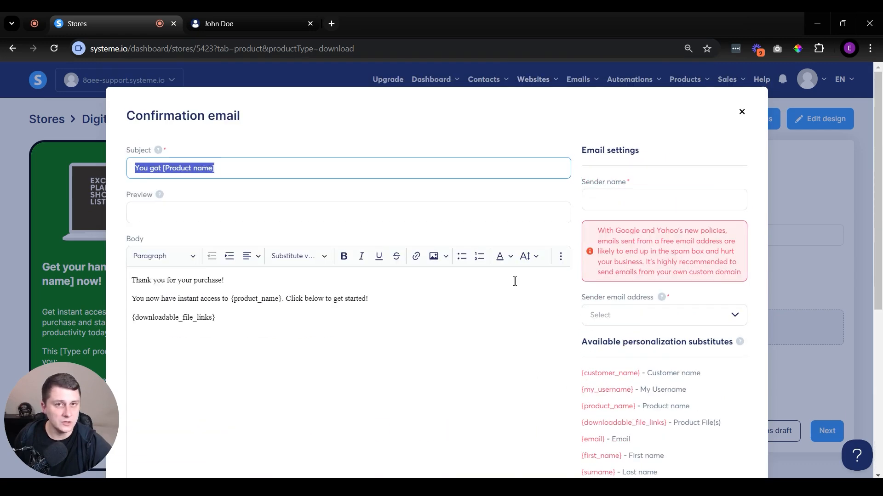
{"action": "left_click", "coordinate": [743, 118]}
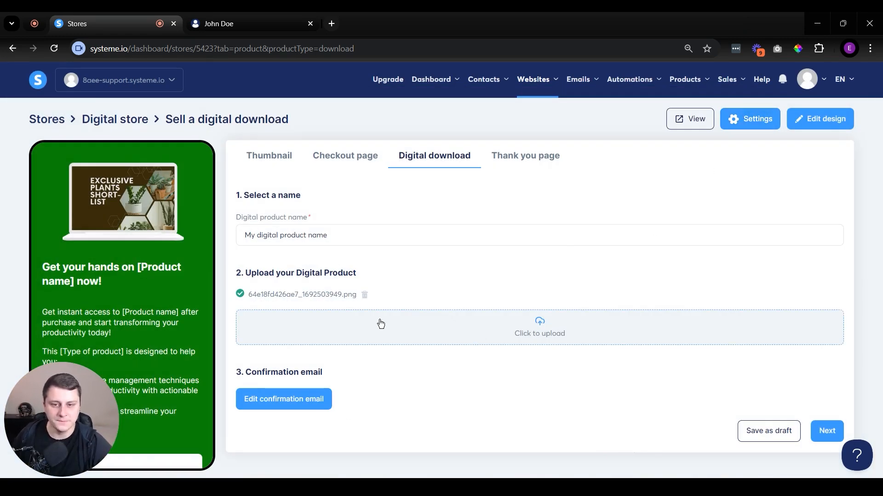
{"action": "left_click", "coordinate": [832, 431]}
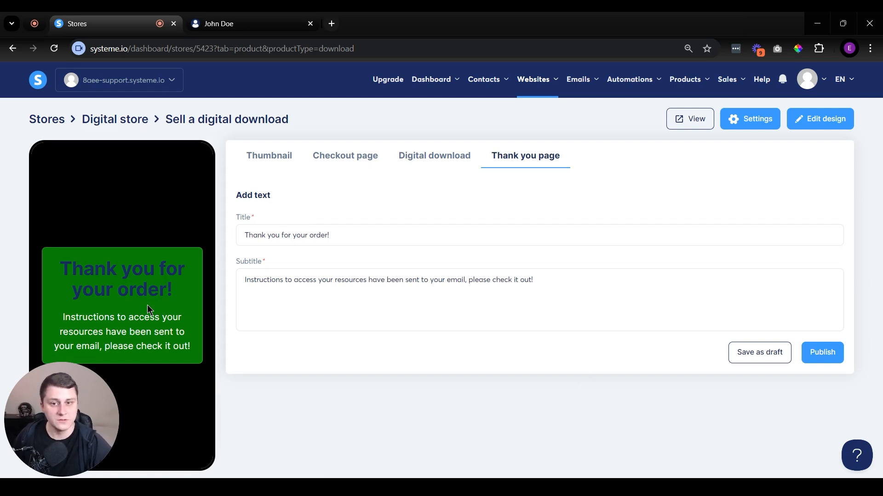
{"action": "triple_click", "coordinate": [523, 280]}
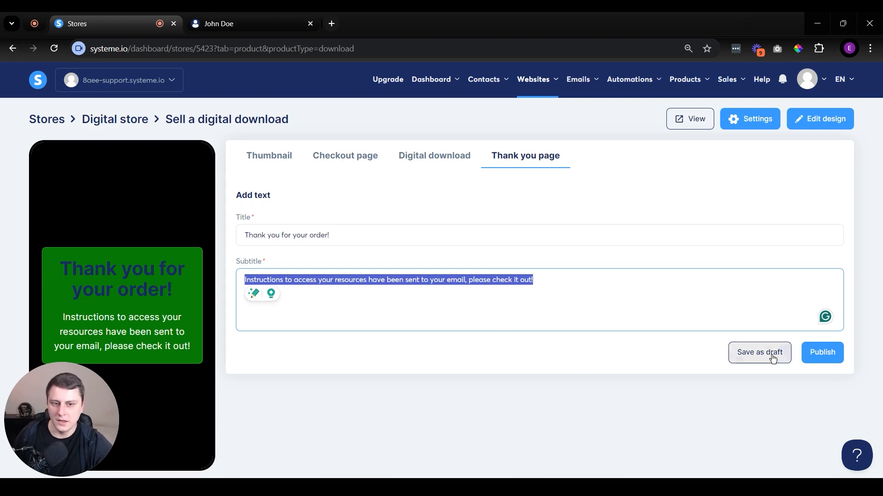
{"action": "left_click", "coordinate": [836, 354]}
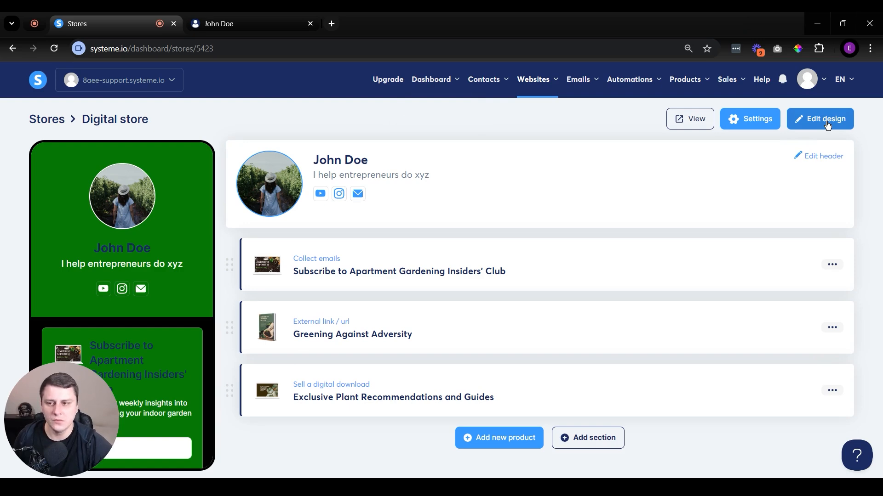
Change the second theme colour from the store design to light green cef8cd and save the theme
{"action": "left_click", "coordinate": [826, 120]}
{"action": "left_click", "coordinate": [399, 453]}
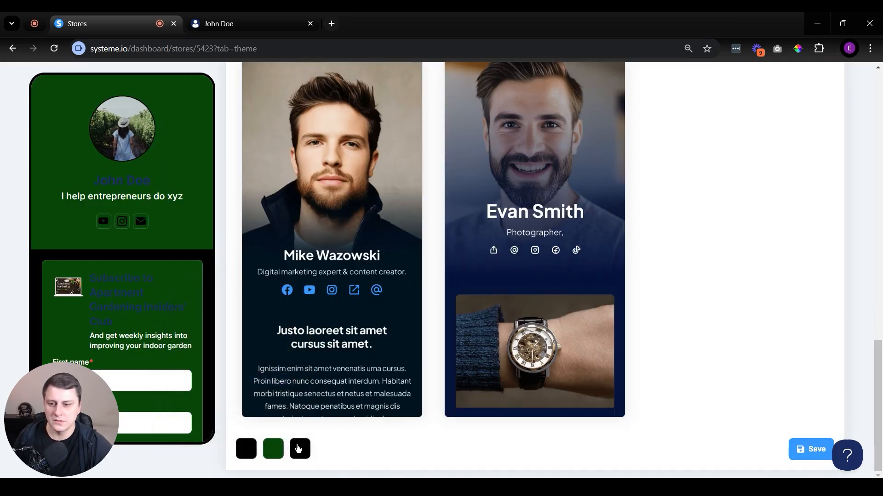
{"action": "left_click", "coordinate": [282, 457]}
{"action": "left_click_drag", "start_coordinate": [311, 345], "coordinate": [239, 302]}
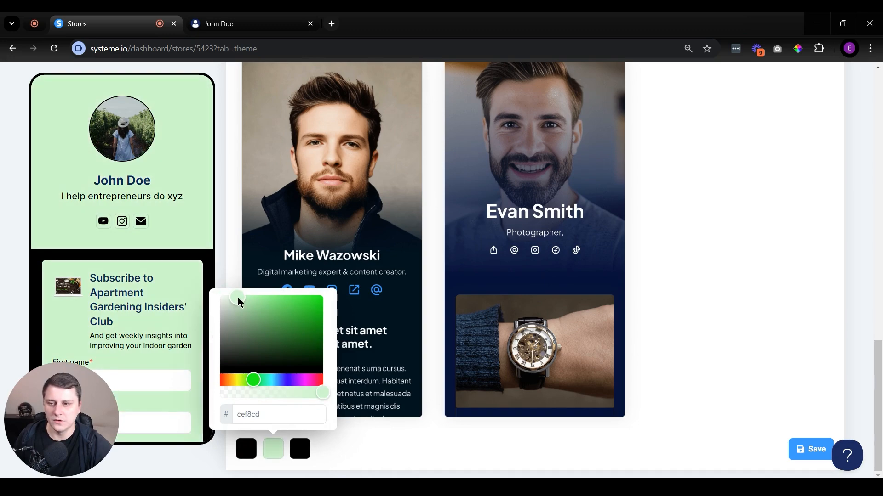
{"action": "left_click", "coordinate": [368, 450]}
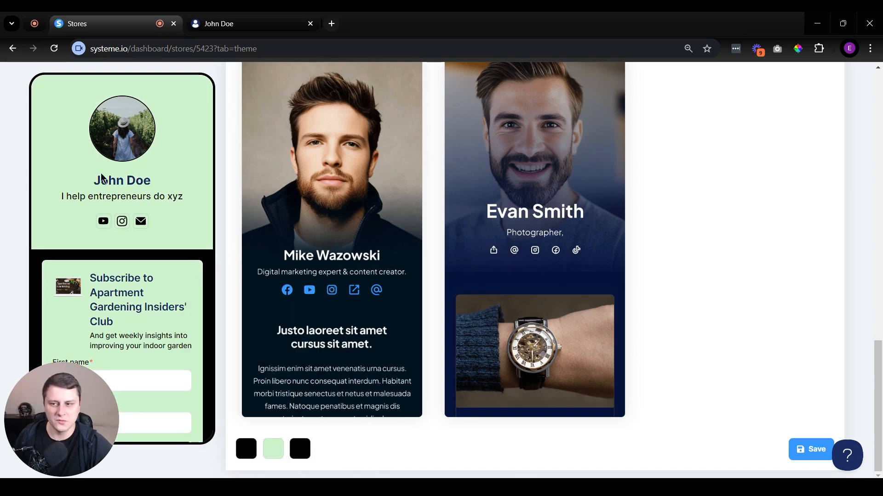
{"action": "scroll", "coordinate": [636, 287], "scroll_direction": "up", "scroll_amount": 10}
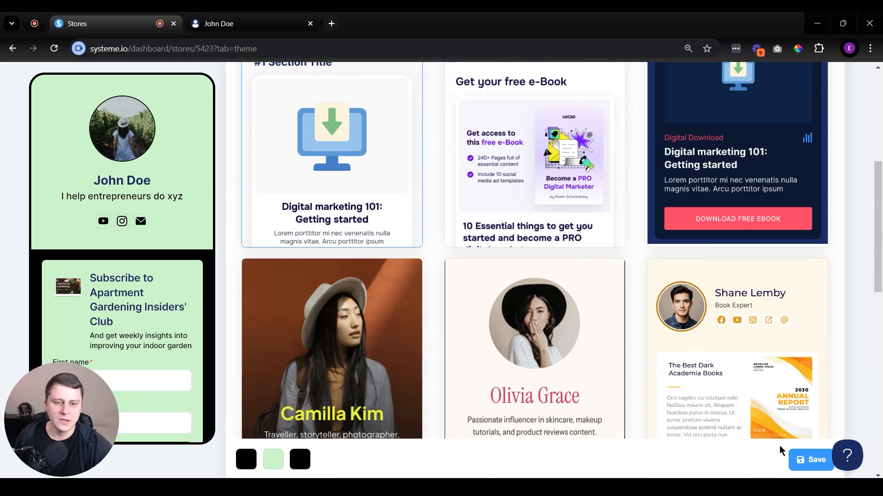
{"action": "left_click", "coordinate": [802, 460]}
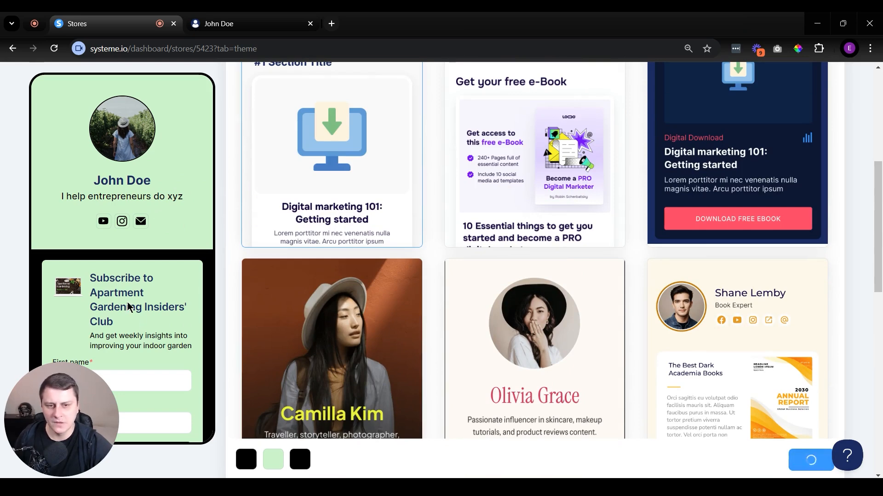
{"action": "scroll", "coordinate": [127, 302], "scroll_direction": "down", "scroll_amount": 6}
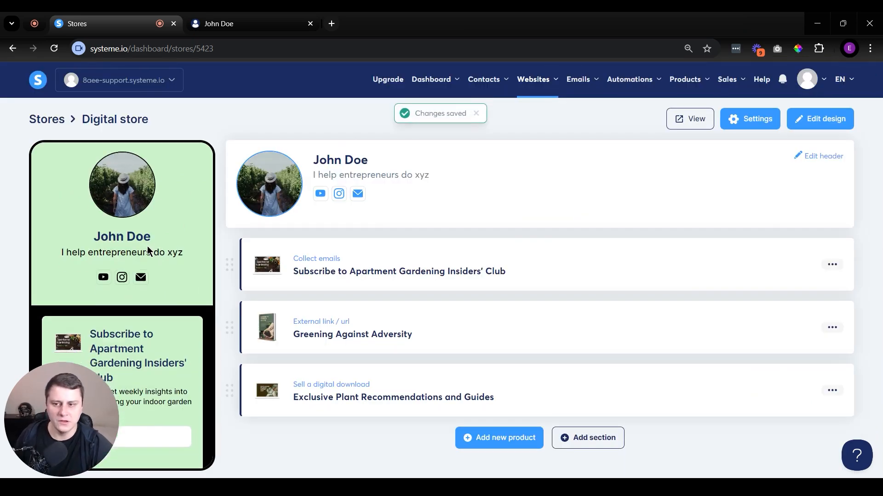
{"action": "scroll", "coordinate": [167, 280], "scroll_direction": "up", "scroll_amount": 5}
{"action": "scroll", "coordinate": [167, 280], "scroll_direction": "up", "scroll_amount": 2}
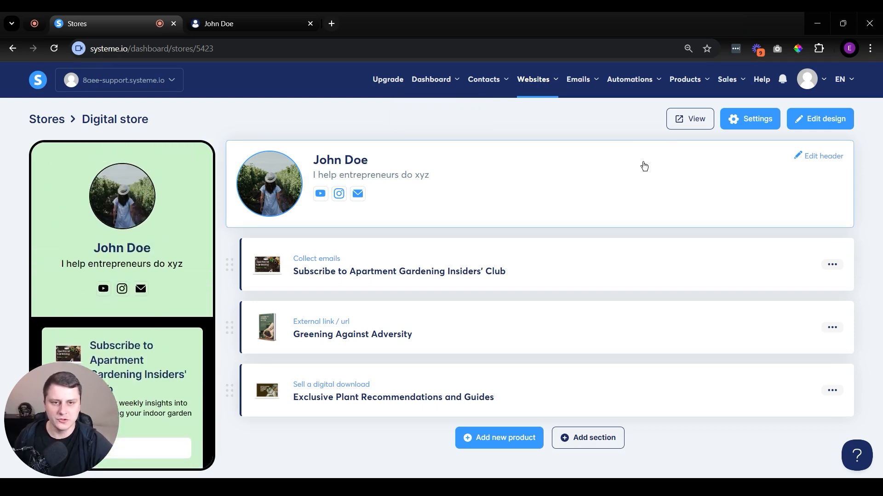
View the live store page from header to products to check the new colours, and close the store preview tabs
{"action": "left_click", "coordinate": [690, 119]}
{"action": "scroll", "coordinate": [638, 159], "scroll_direction": "down", "scroll_amount": 5}
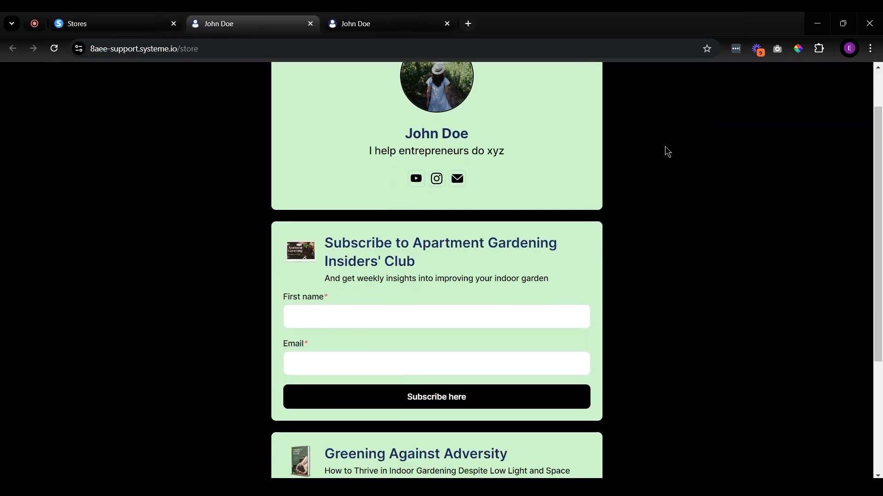
{"action": "scroll", "coordinate": [650, 204], "scroll_direction": "up", "scroll_amount": 5}
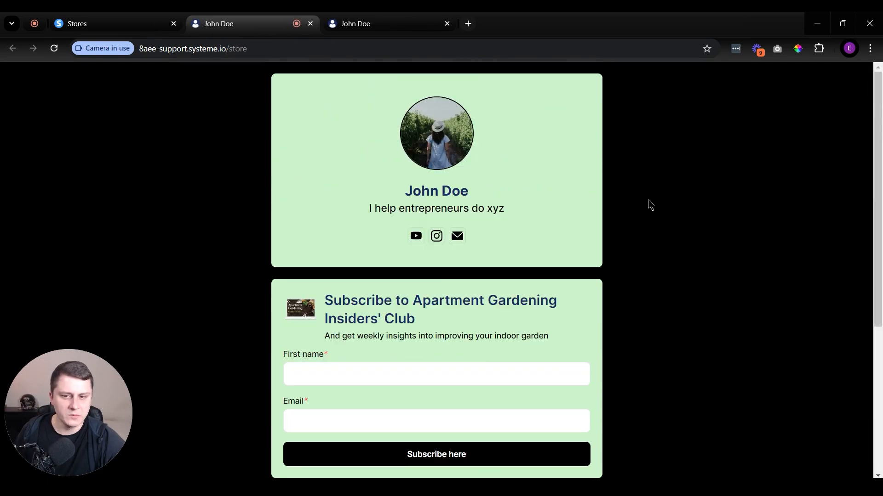
{"action": "middle_click", "coordinate": [639, 220]}
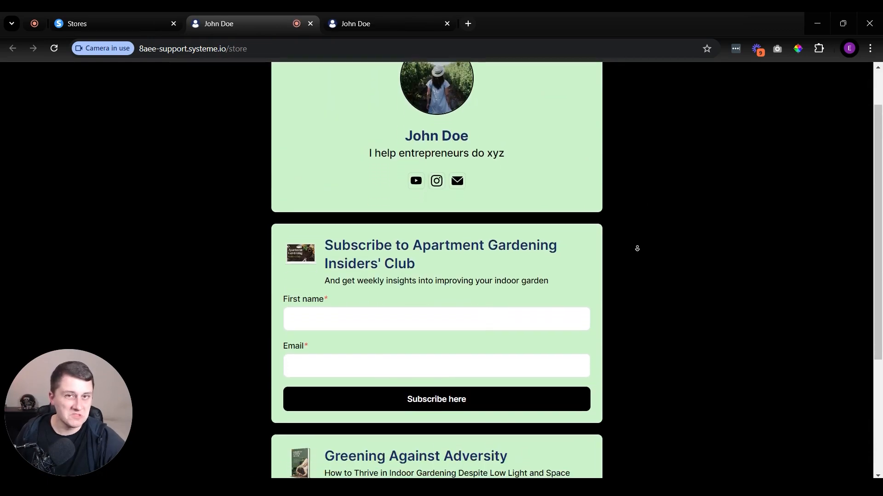
{"action": "scroll", "coordinate": [639, 253], "scroll_direction": "down", "scroll_amount": 1}
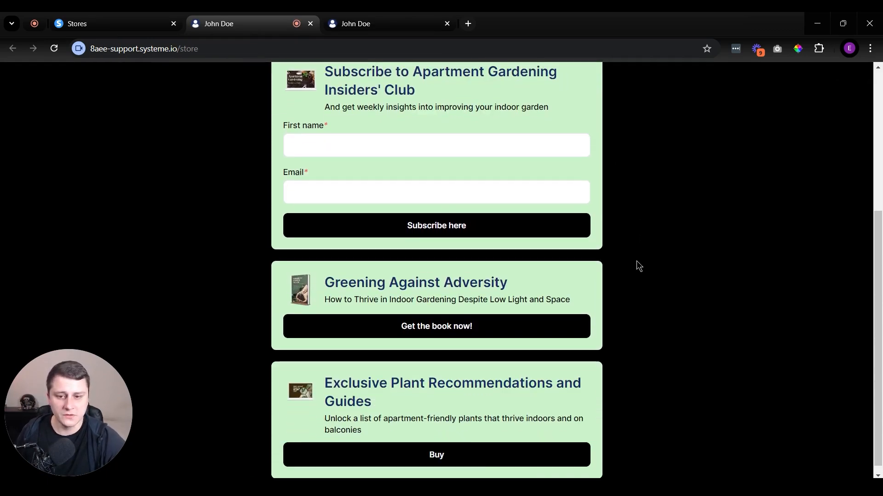
{"action": "middle_click", "coordinate": [382, 19]}
{"action": "middle_click", "coordinate": [238, 18]}
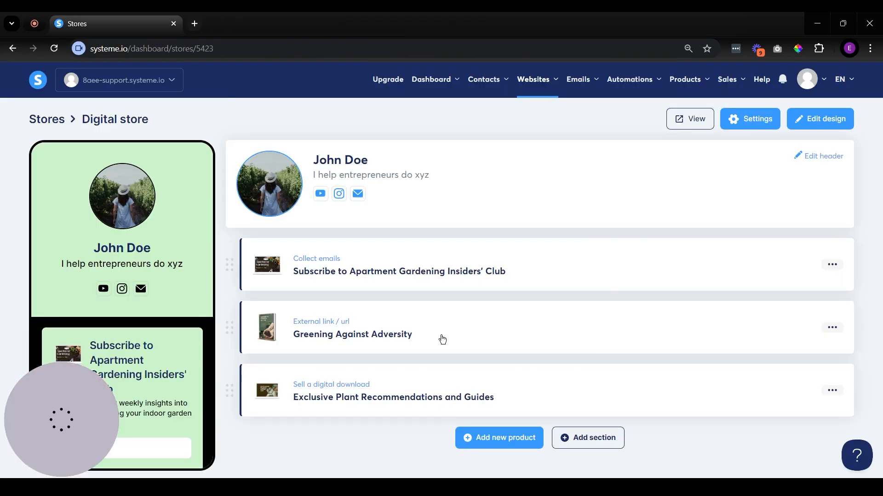
Add a section named "Gardening Resources" and move it between the email sign-up product and "Greening Against Adversity"
{"action": "left_click", "coordinate": [592, 433]}
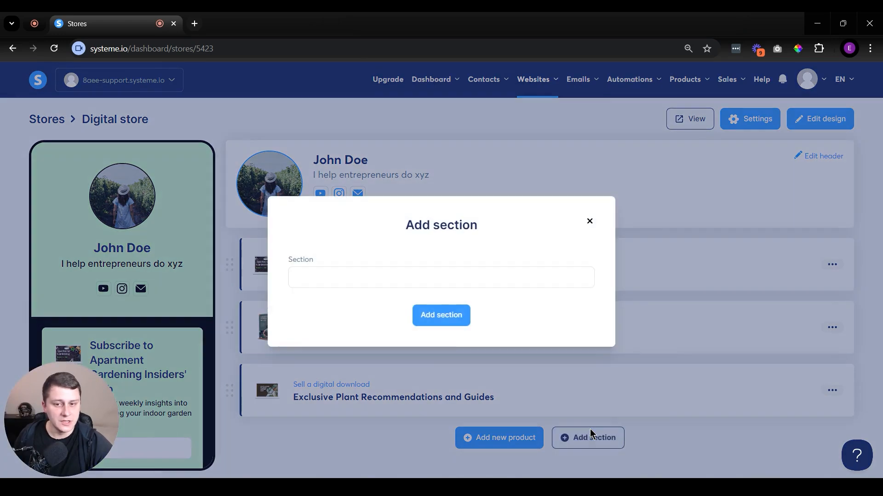
{"action": "left_click", "coordinate": [353, 281]}
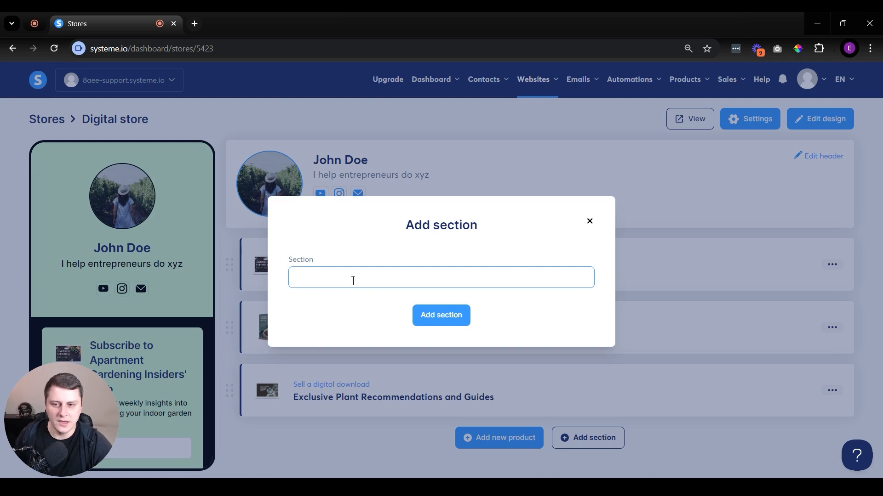
{"action": "type", "text": "Resro"}
{"action": "key", "text": "ctrl+a"}
{"action": "type", "text": "Garde"}
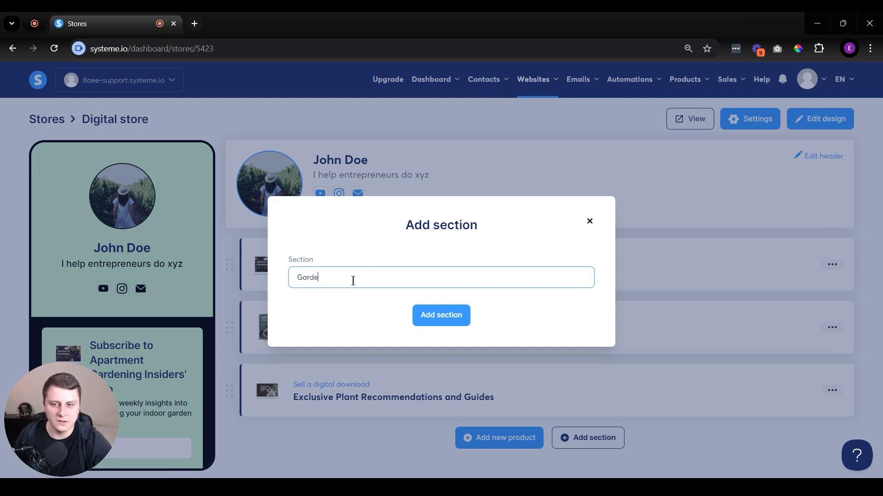
{"action": "type", "text": "ning Resource"}
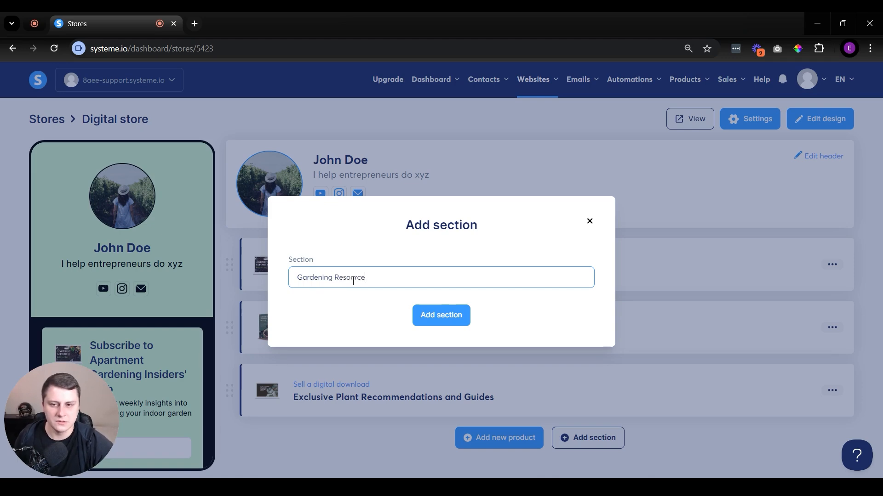
{"action": "type", "text": "s"}
{"action": "left_click", "coordinate": [460, 319]}
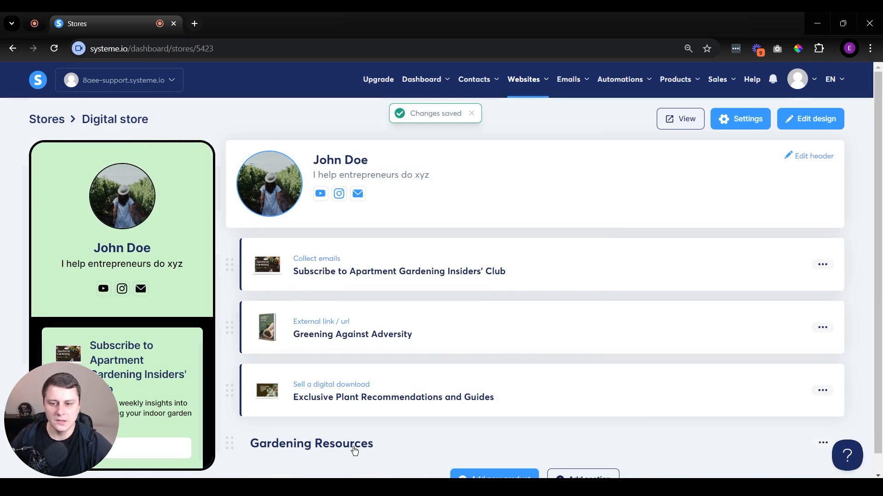
{"action": "scroll", "coordinate": [355, 450], "scroll_direction": "down", "scroll_amount": 1}
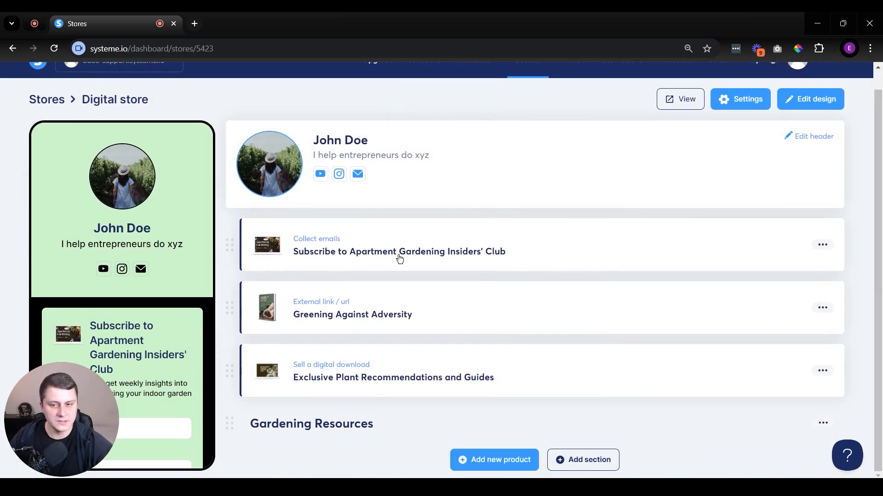
{"action": "left_click_drag", "start_coordinate": [389, 430], "coordinate": [386, 314]}
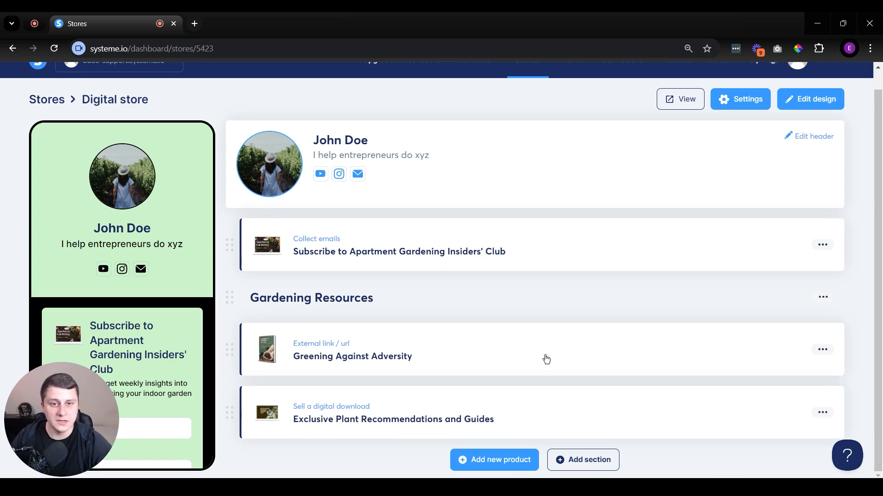
View the live store and examine how the "Gardening Resources" heading separates the email sign-up from the book and download products
{"action": "left_click", "coordinate": [676, 105]}
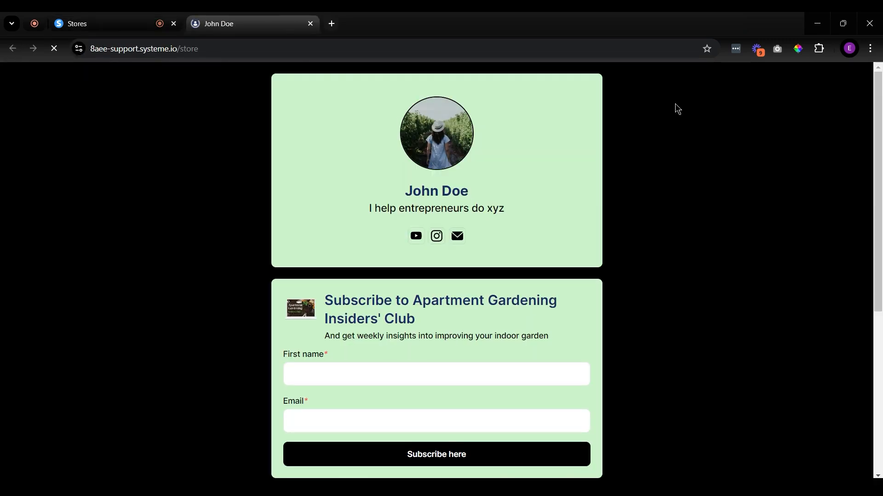
{"action": "middle_click", "coordinate": [653, 159]}
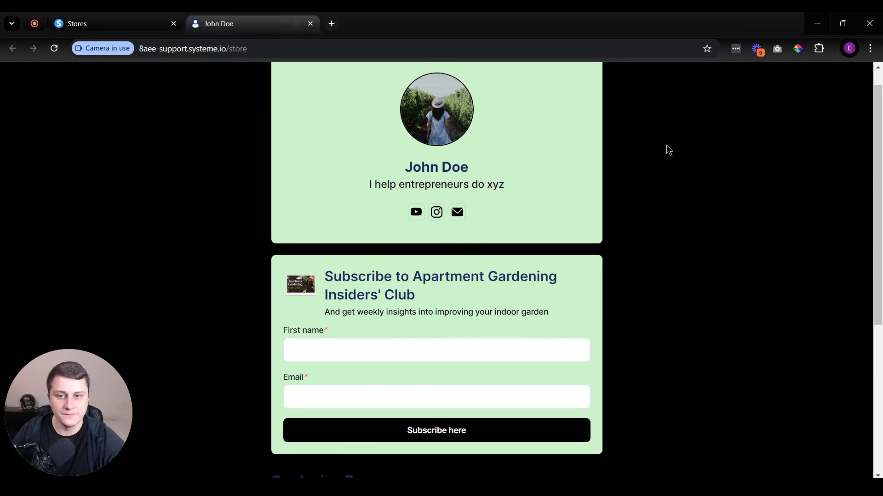
{"action": "scroll", "coordinate": [684, 213], "scroll_direction": "up", "scroll_amount": 2}
{"action": "scroll", "coordinate": [733, 223], "scroll_direction": "down", "scroll_amount": 6}
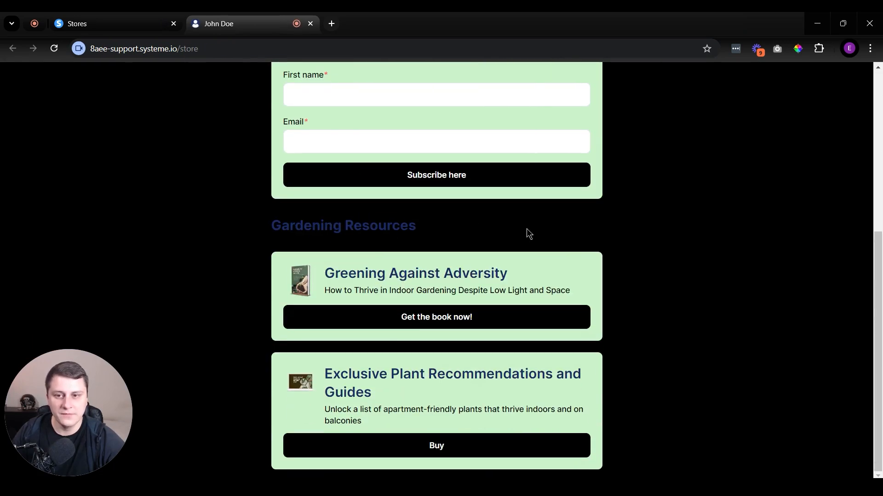
{"action": "triple_click", "coordinate": [398, 228]}
{"action": "left_click", "coordinate": [402, 230]}
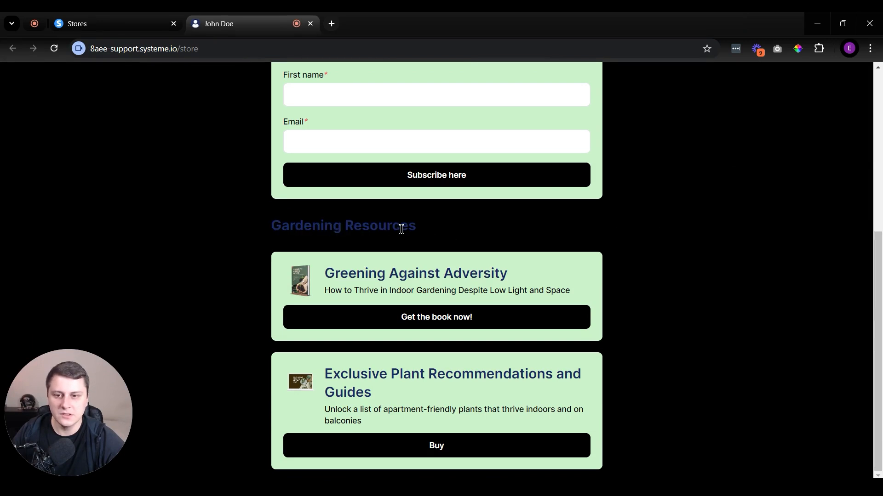
{"action": "left_click_drag", "start_coordinate": [422, 230], "coordinate": [238, 234]}
{"action": "left_click", "coordinate": [724, 261]}
{"action": "scroll", "coordinate": [724, 260], "scroll_direction": "up", "scroll_amount": 6}
{"action": "scroll", "coordinate": [505, 285], "scroll_direction": "down", "scroll_amount": 6}
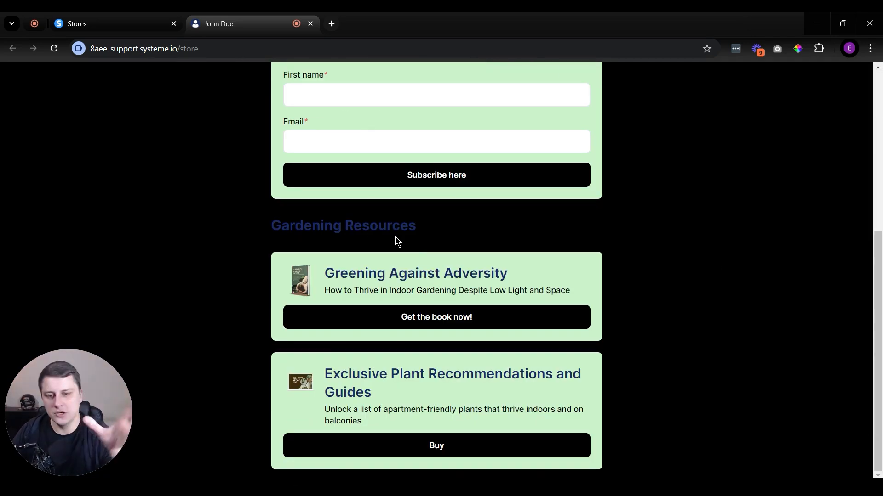
{"action": "scroll", "coordinate": [414, 238], "scroll_direction": "up", "scroll_amount": 6}
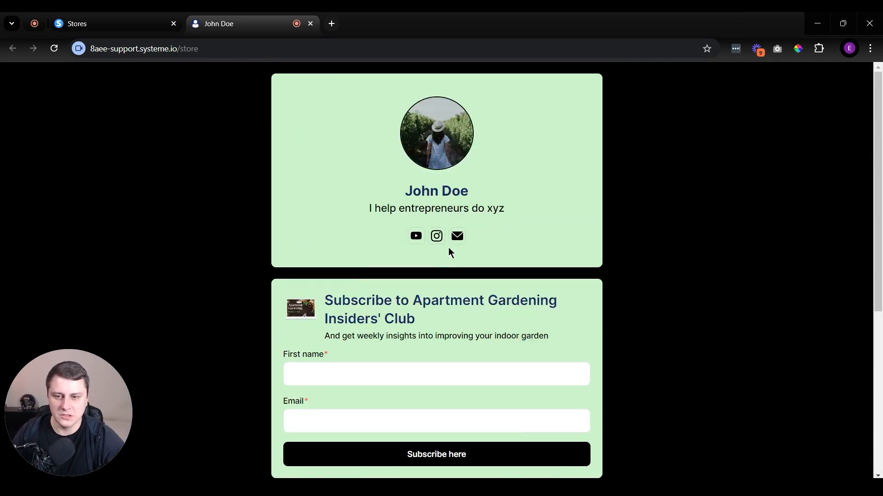
{"action": "scroll", "coordinate": [448, 247], "scroll_direction": "down", "scroll_amount": 5}
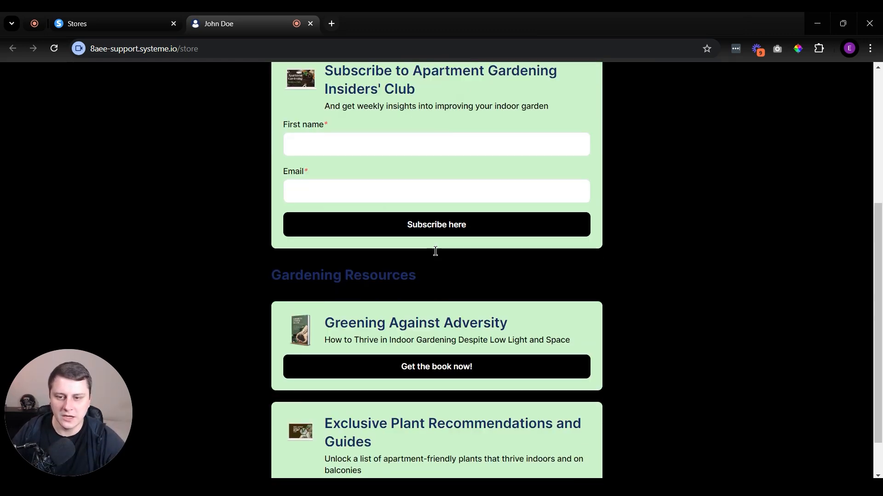
{"action": "left_click_drag", "start_coordinate": [258, 271], "coordinate": [451, 271]}
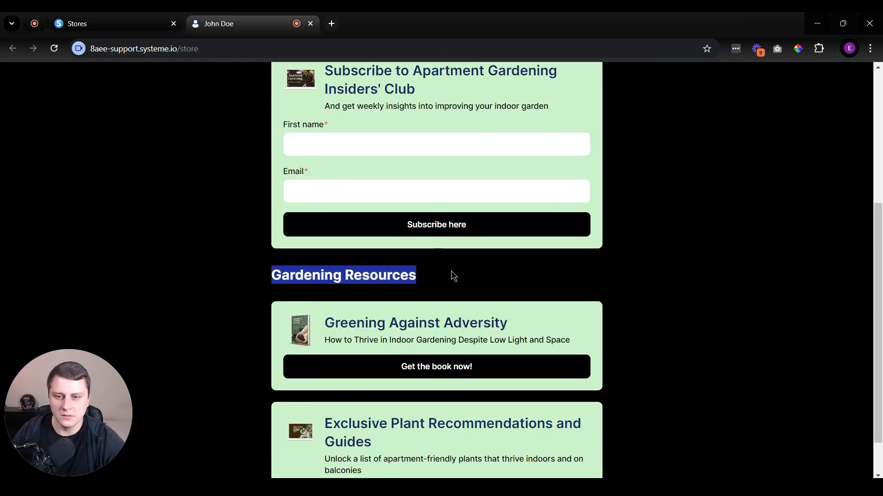
{"action": "left_click", "coordinate": [451, 272]}
{"action": "left_click_drag", "start_coordinate": [241, 274], "coordinate": [459, 323]}
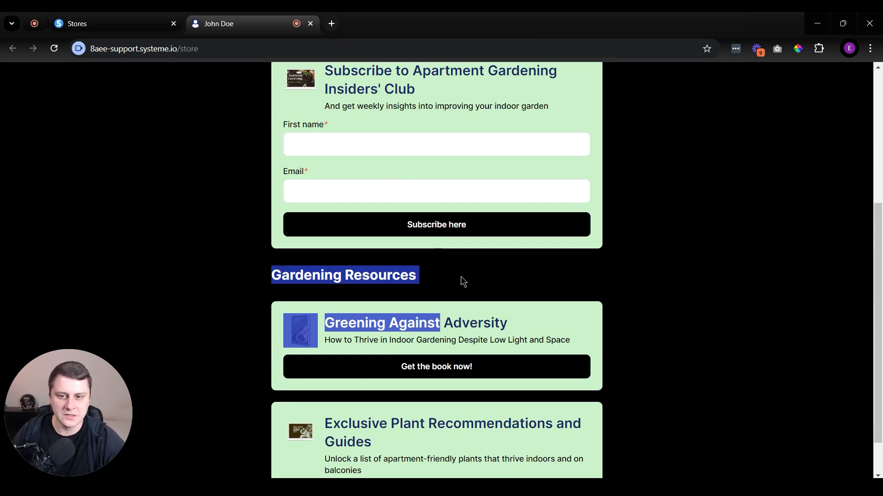
{"action": "left_click", "coordinate": [360, 277]}
{"action": "triple_click", "coordinate": [420, 275]}
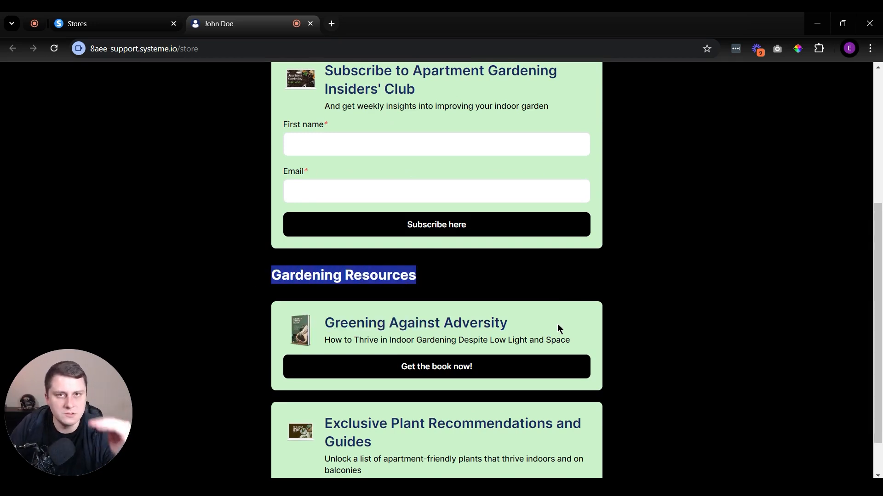
Switch back to the store editor and look through the store's mobile preview from the header to the products
{"action": "left_click", "coordinate": [121, 19]}
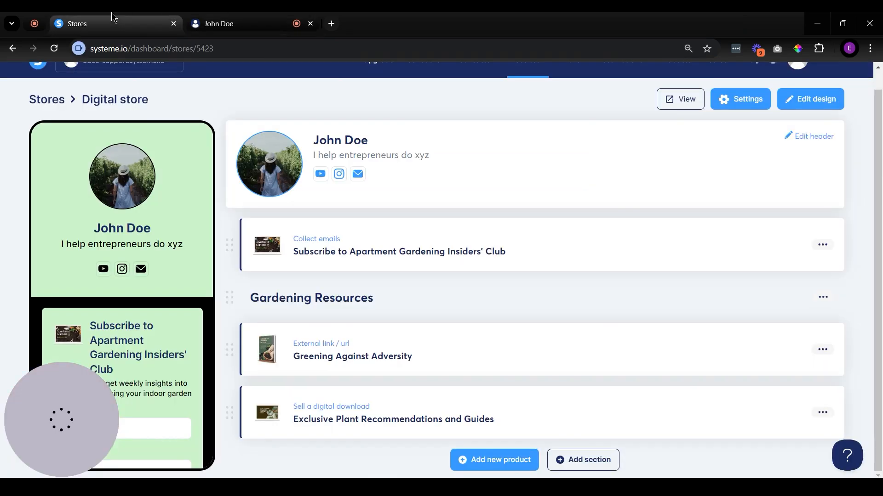
{"action": "scroll", "coordinate": [662, 239], "scroll_direction": "up", "scroll_amount": 1}
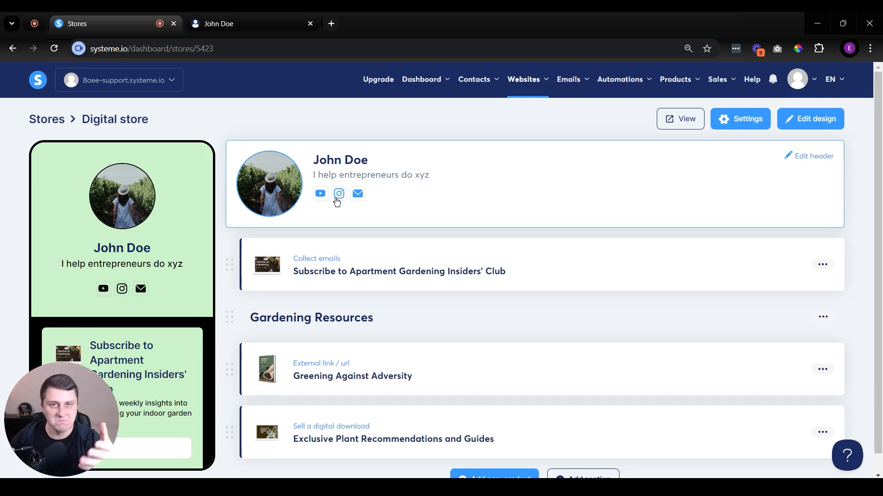
{"action": "scroll", "coordinate": [146, 233], "scroll_direction": "down", "scroll_amount": 8}
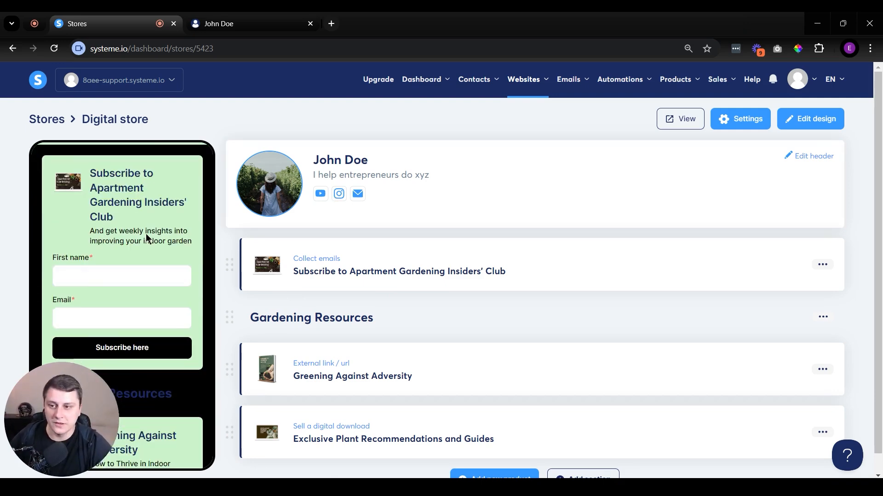
{"action": "scroll", "coordinate": [161, 232], "scroll_direction": "up", "scroll_amount": 8}
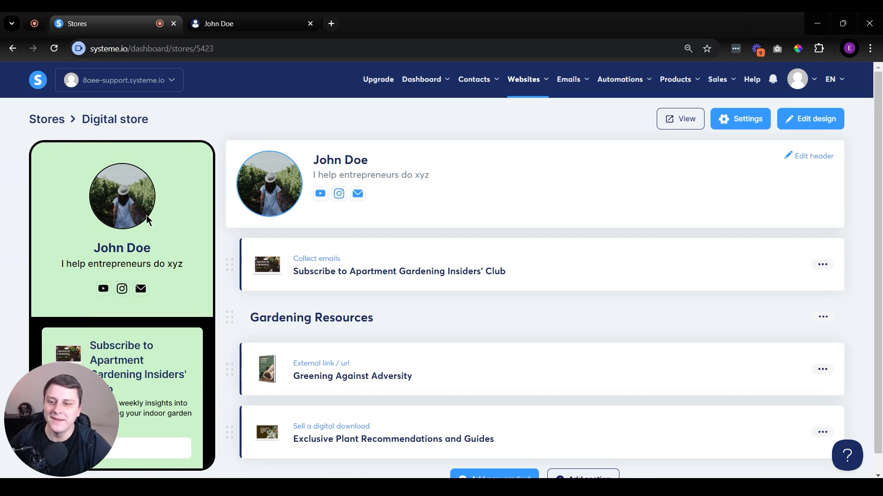
{"action": "scroll", "coordinate": [142, 236], "scroll_direction": "down", "scroll_amount": 8}
{"action": "scroll", "coordinate": [142, 253], "scroll_direction": "up", "scroll_amount": 8}
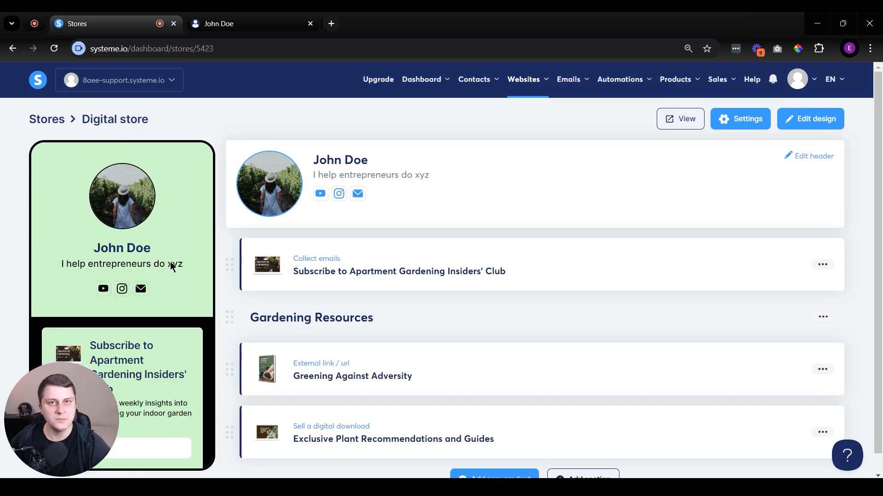